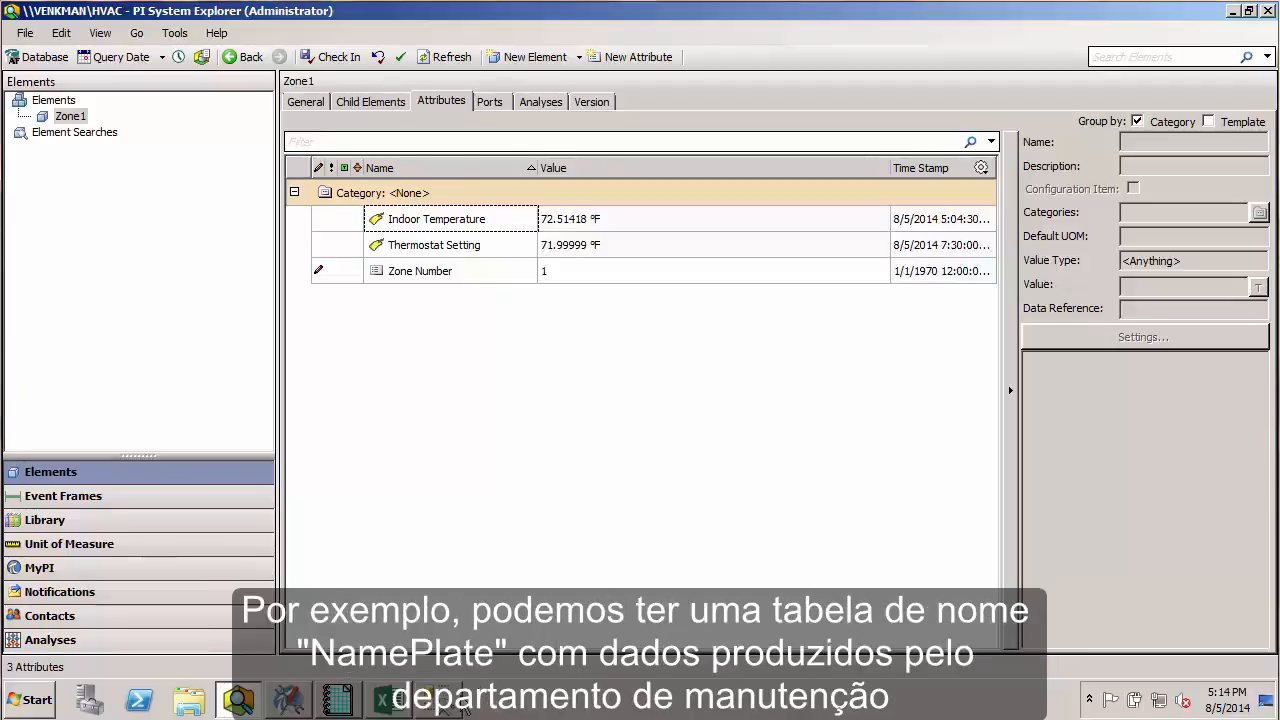
Open the HVAC Prod database and examine Zone1 and its first child element under OSIsoft Research Lab
{"action": "left_click", "coordinate": [458, 703]}
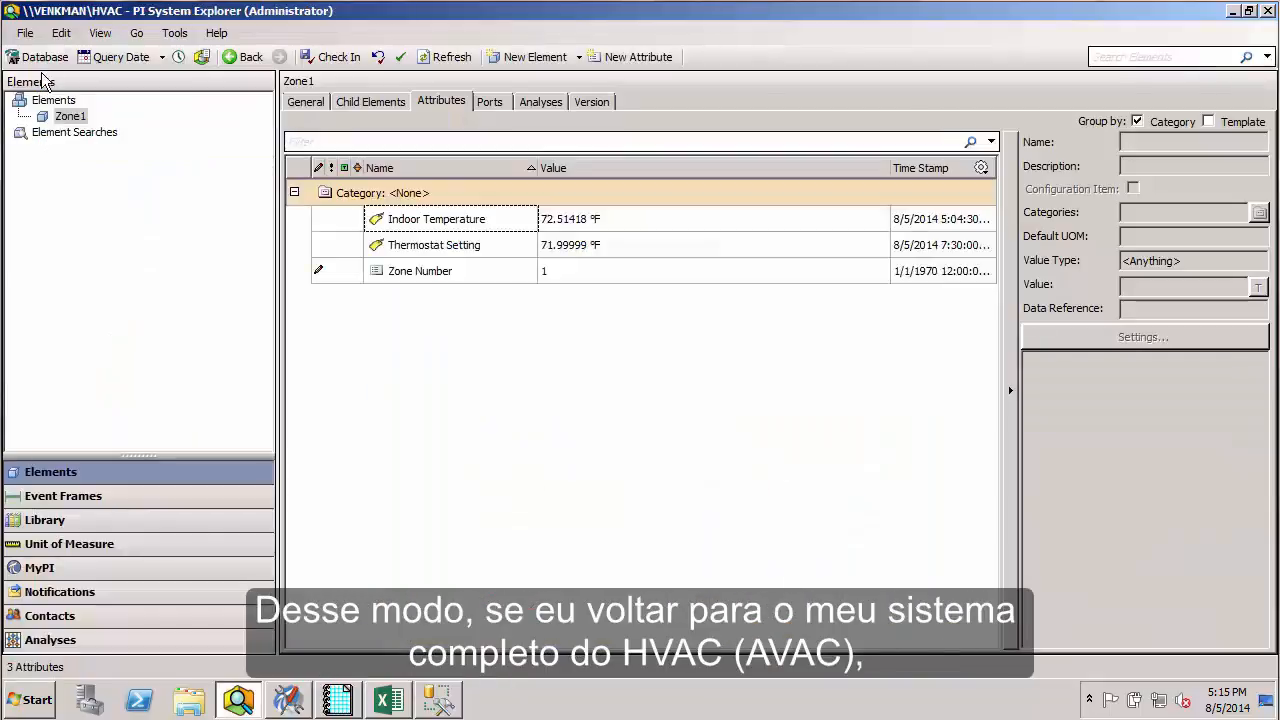
{"action": "left_click", "coordinate": [38, 57]}
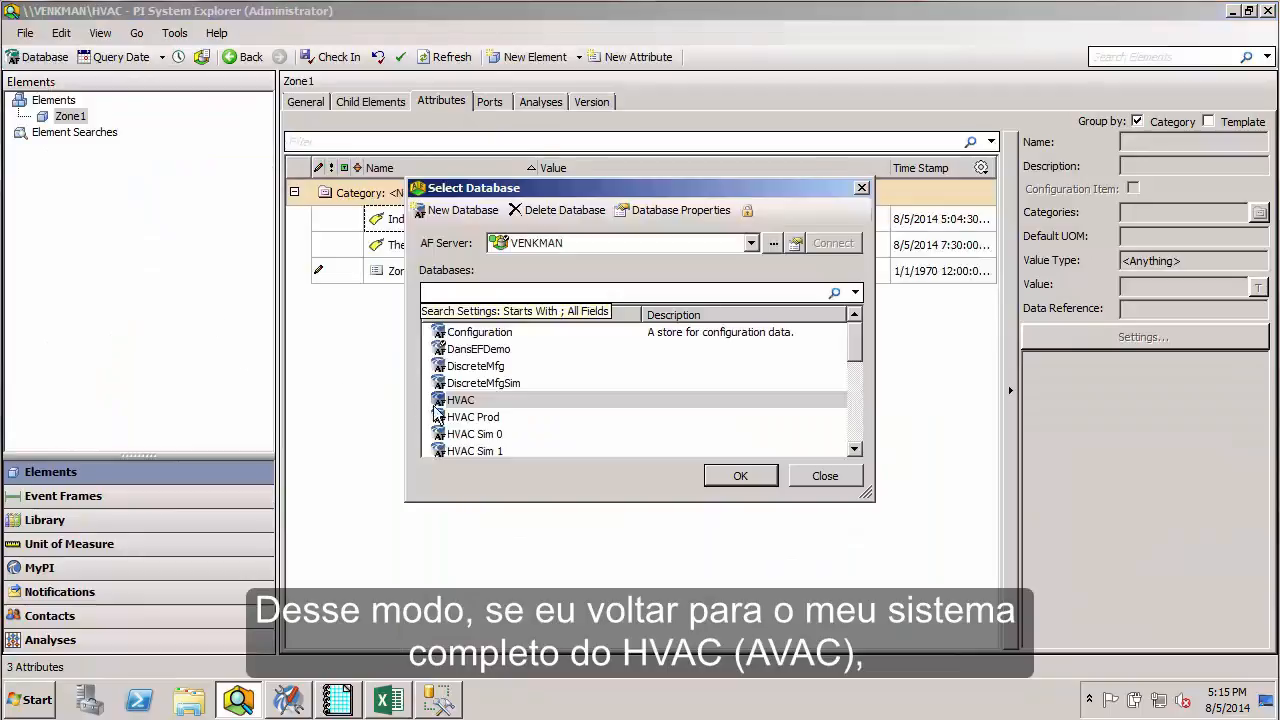
{"action": "left_click", "coordinate": [473, 417]}
{"action": "left_click", "coordinate": [742, 477]}
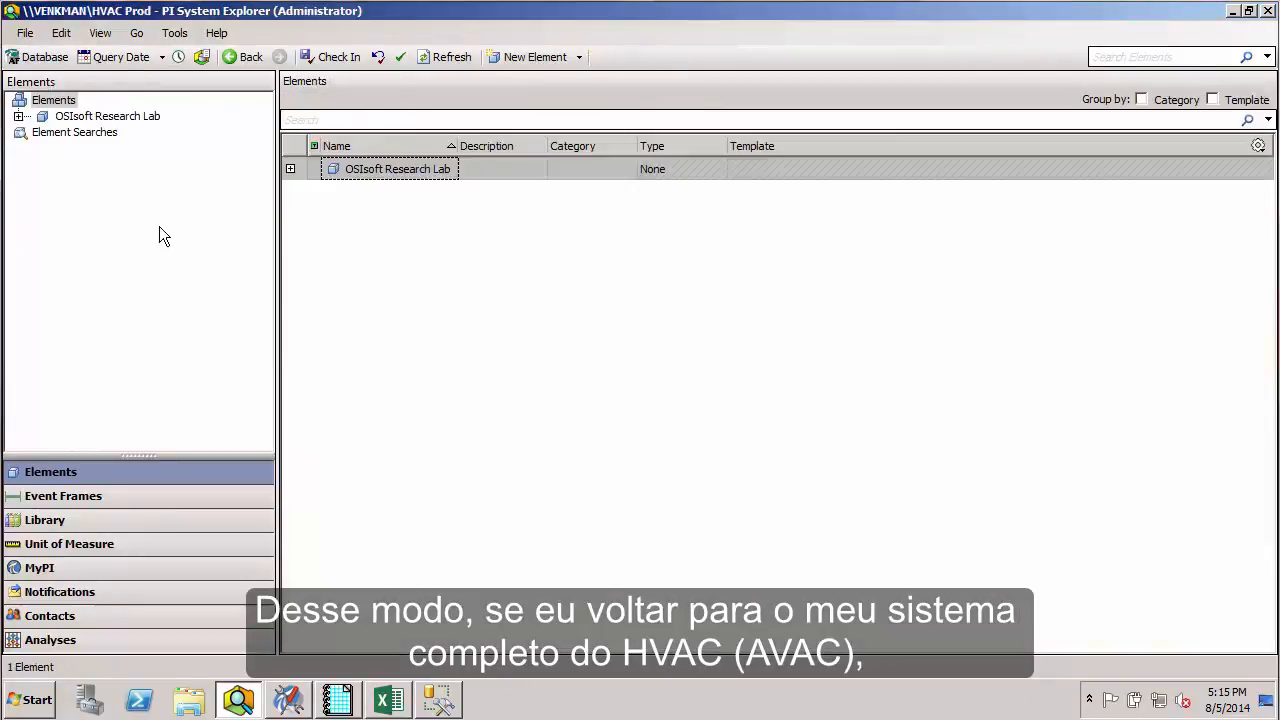
{"action": "left_click", "coordinate": [18, 116]}
{"action": "left_click", "coordinate": [92, 132]}
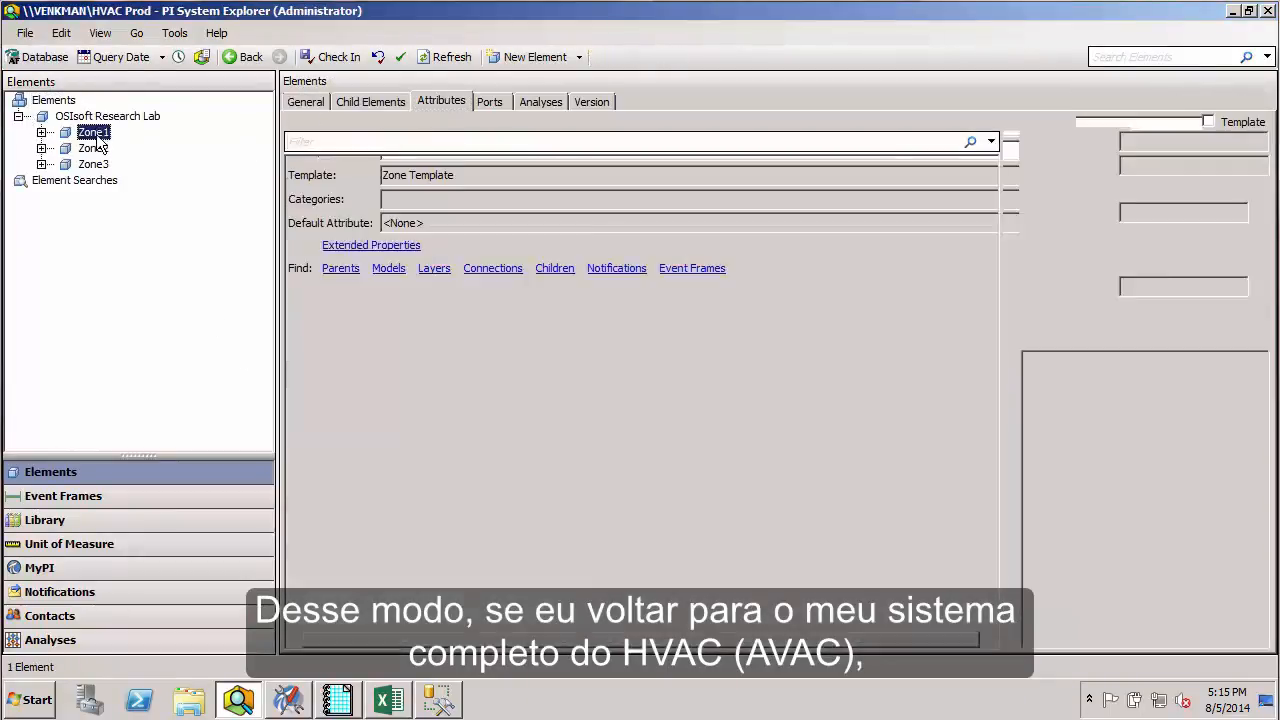
{"action": "left_click", "coordinate": [41, 132]}
{"action": "left_click", "coordinate": [118, 148]}
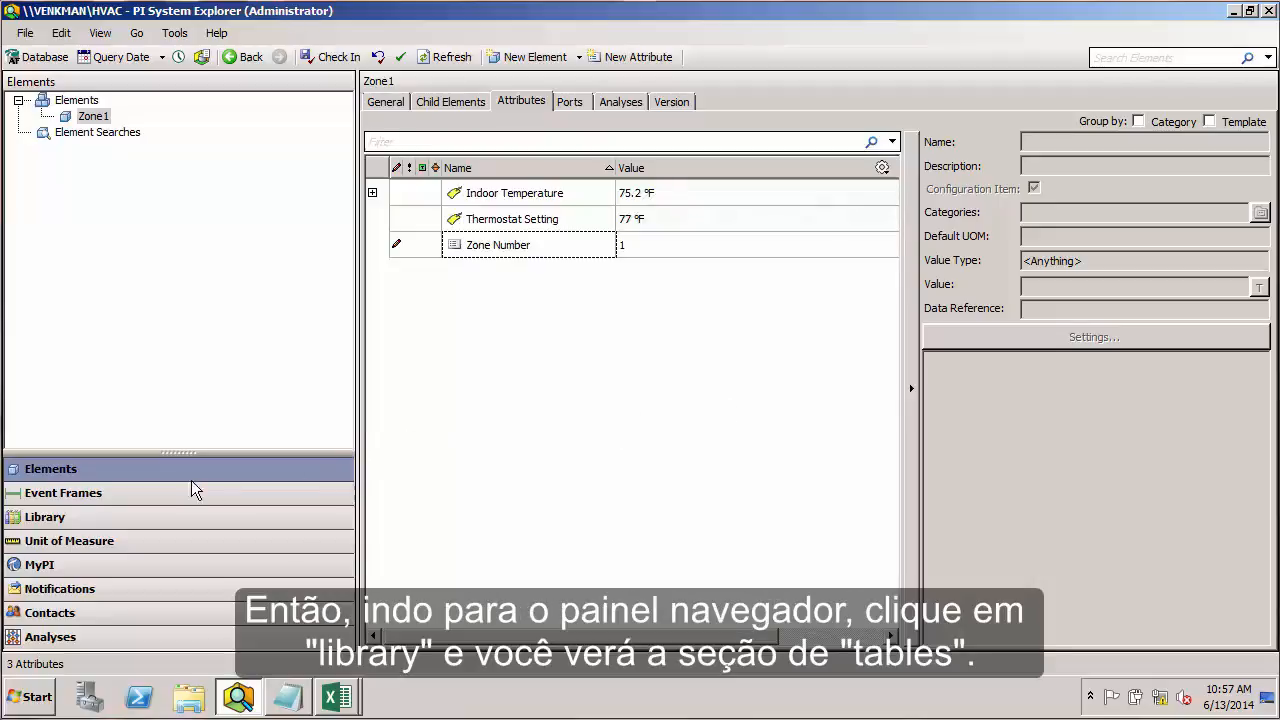
Create a new table in the library of the HVAC database
{"action": "left_click", "coordinate": [55, 518]}
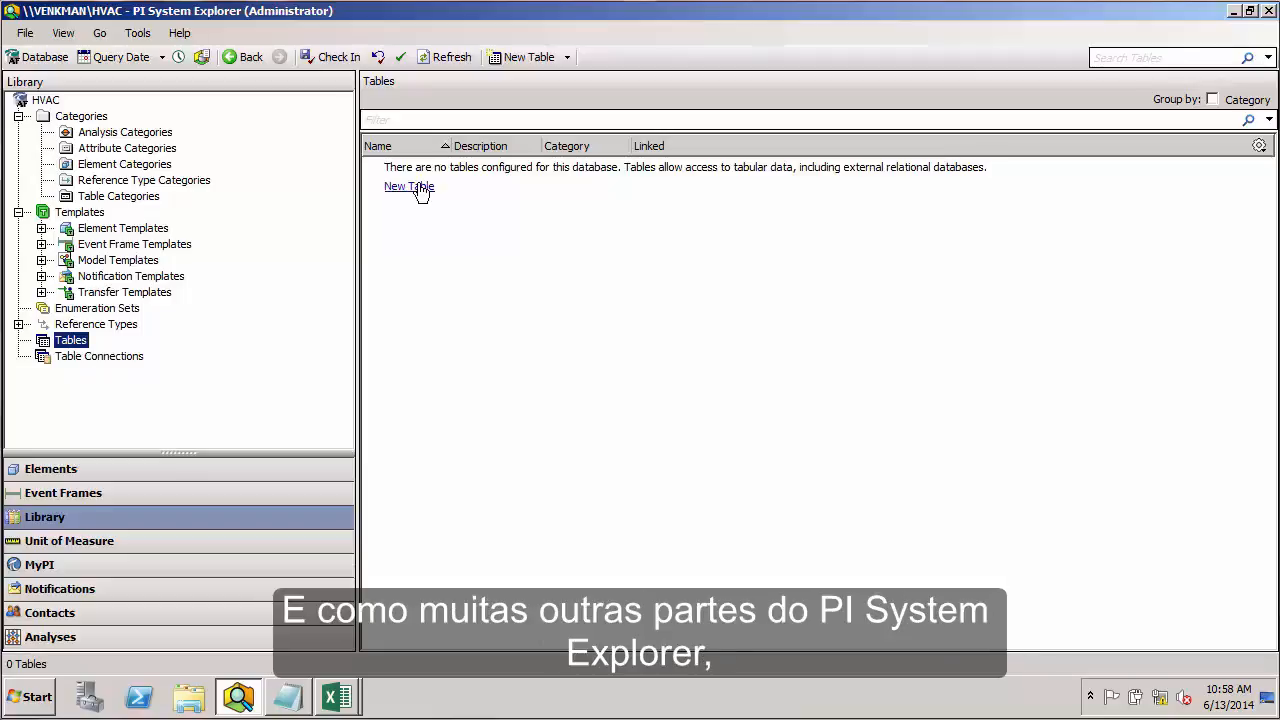
{"action": "right_click", "coordinate": [471, 256]}
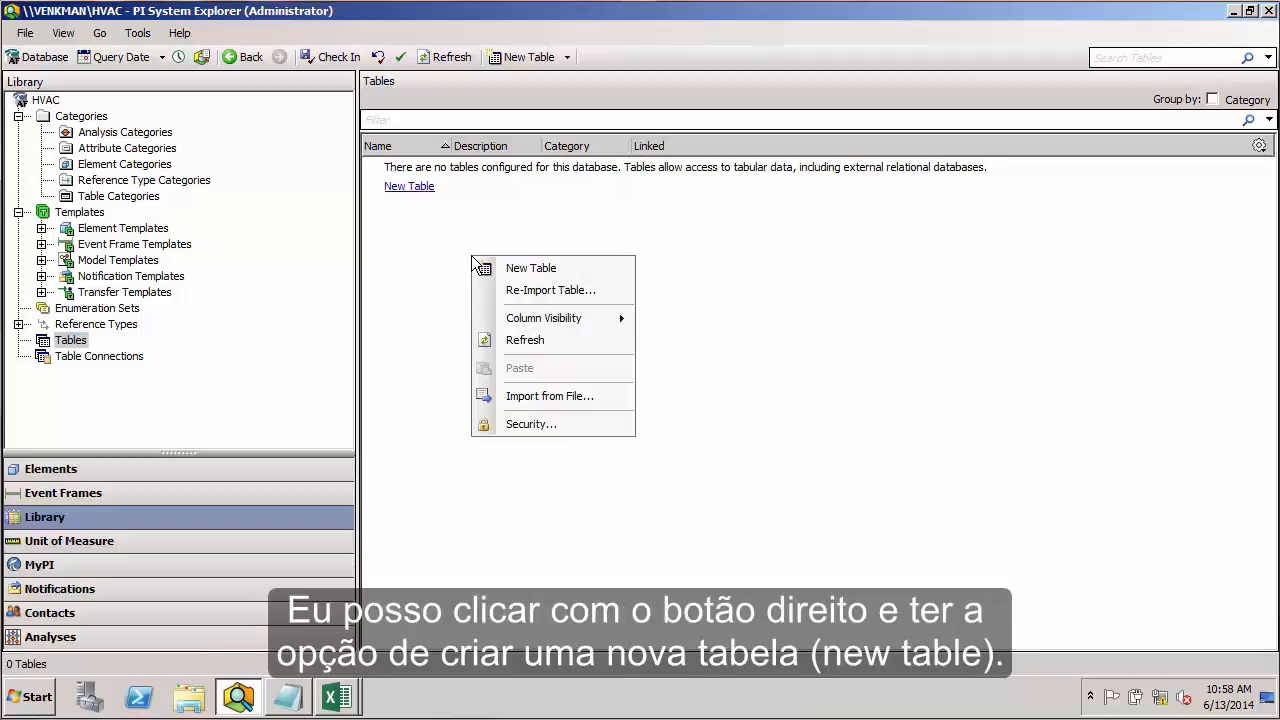
{"action": "left_click", "coordinate": [528, 266]}
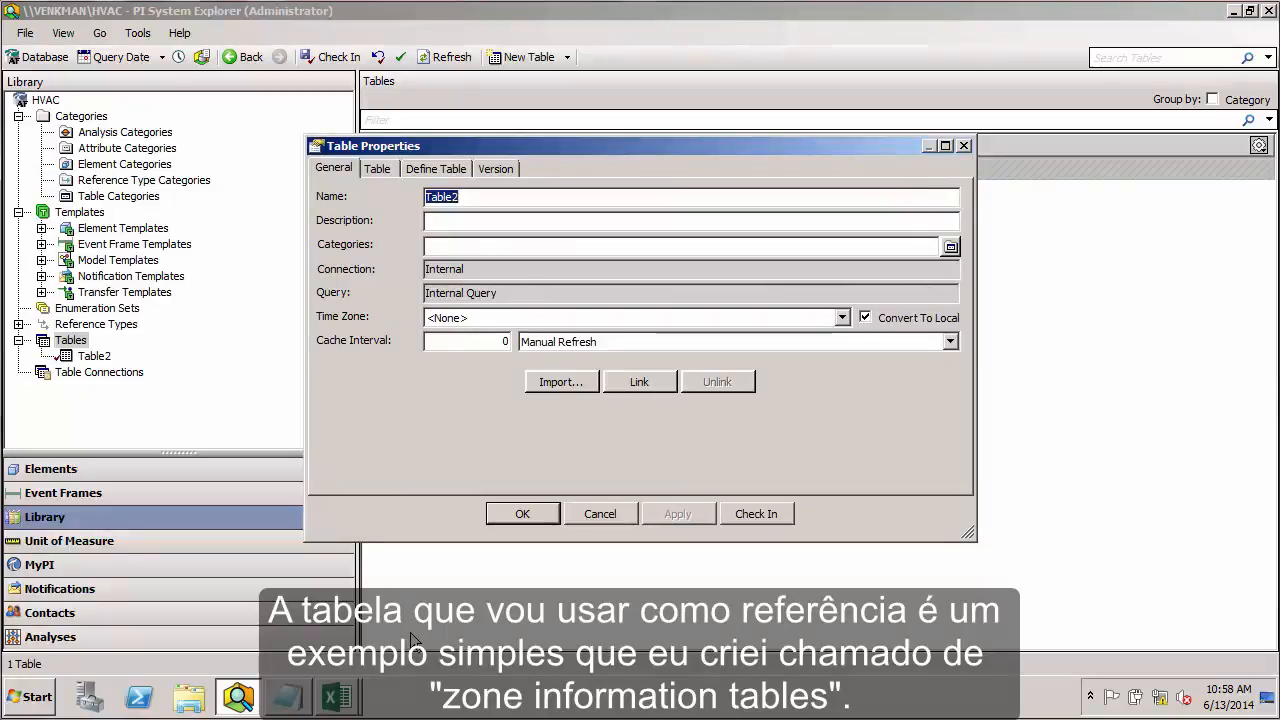
Review the zone and square footage data in ZoneInfoTables.xlsx in Excel, and return to the table properties in PI System Explorer
{"action": "left_click", "coordinate": [345, 700]}
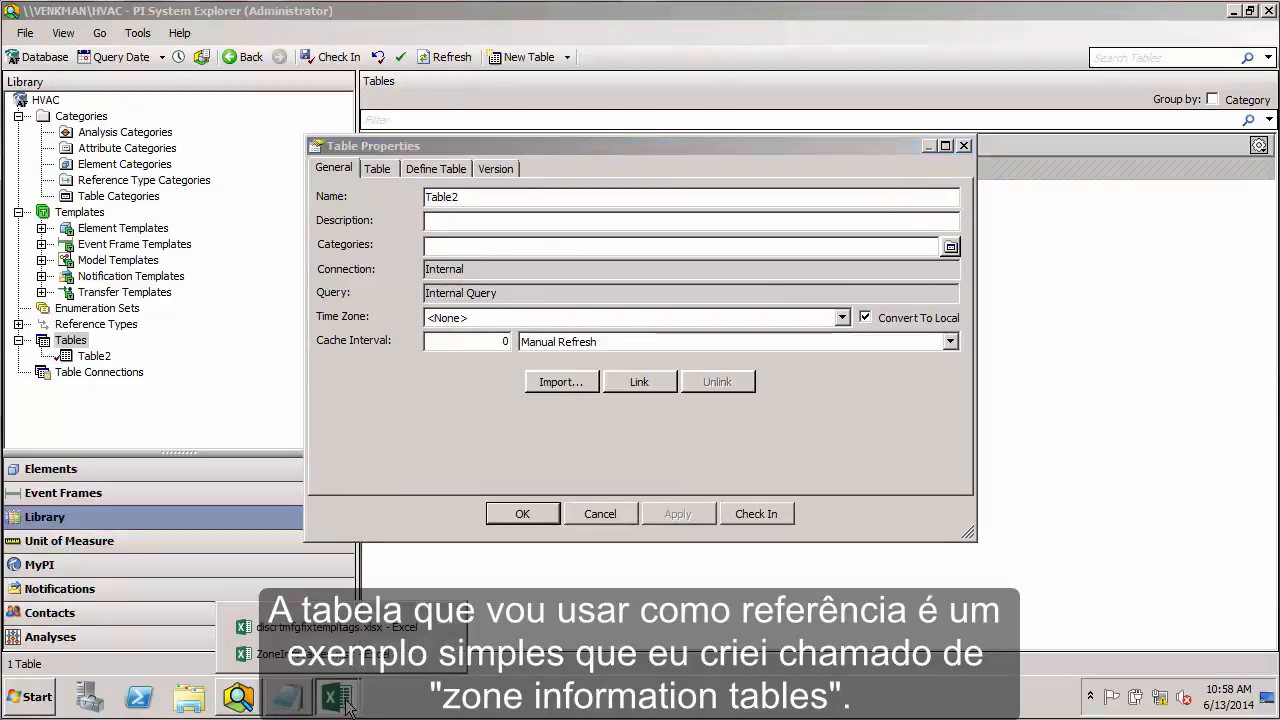
{"action": "left_click", "coordinate": [320, 655]}
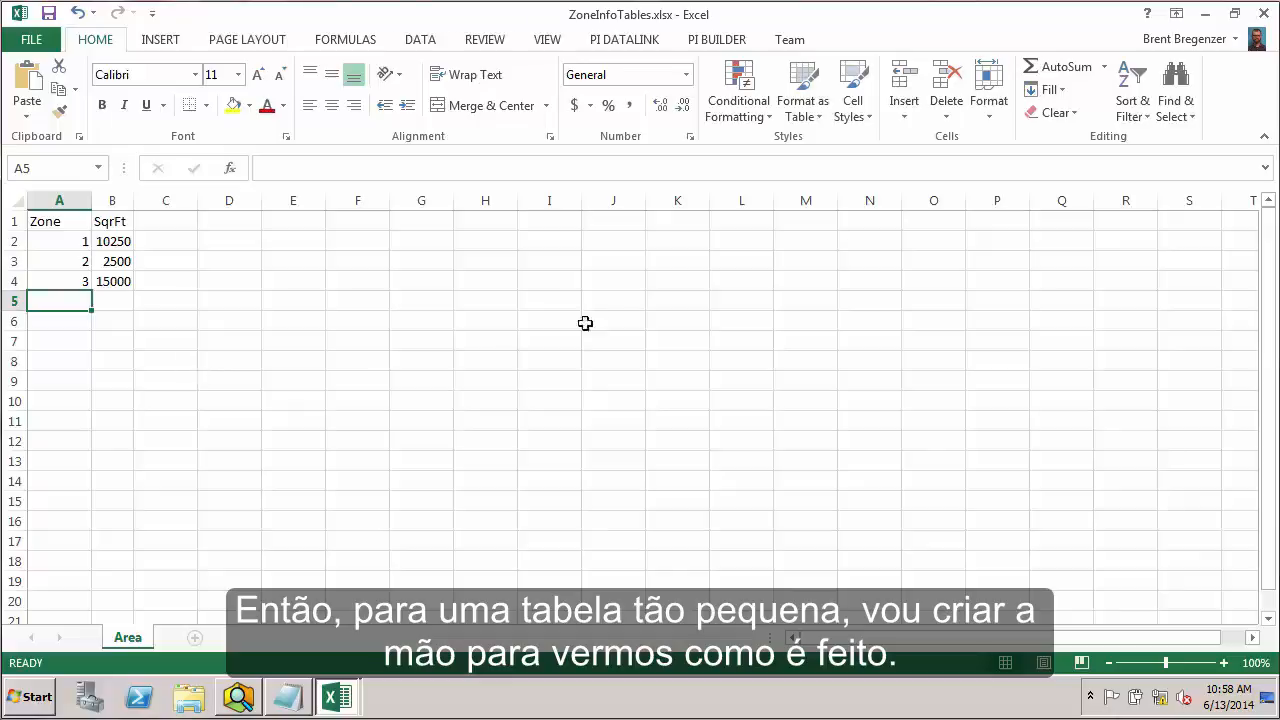
{"action": "left_click", "coordinate": [330, 685]}
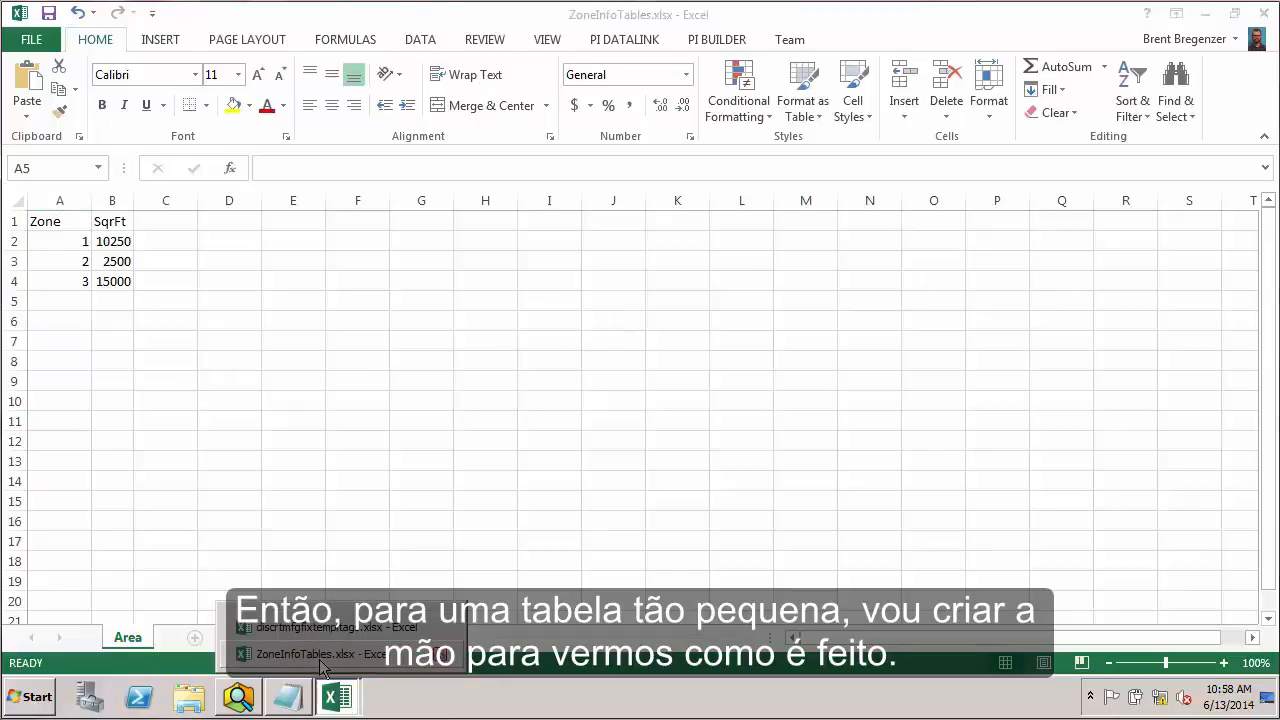
{"action": "left_click", "coordinate": [246, 697]}
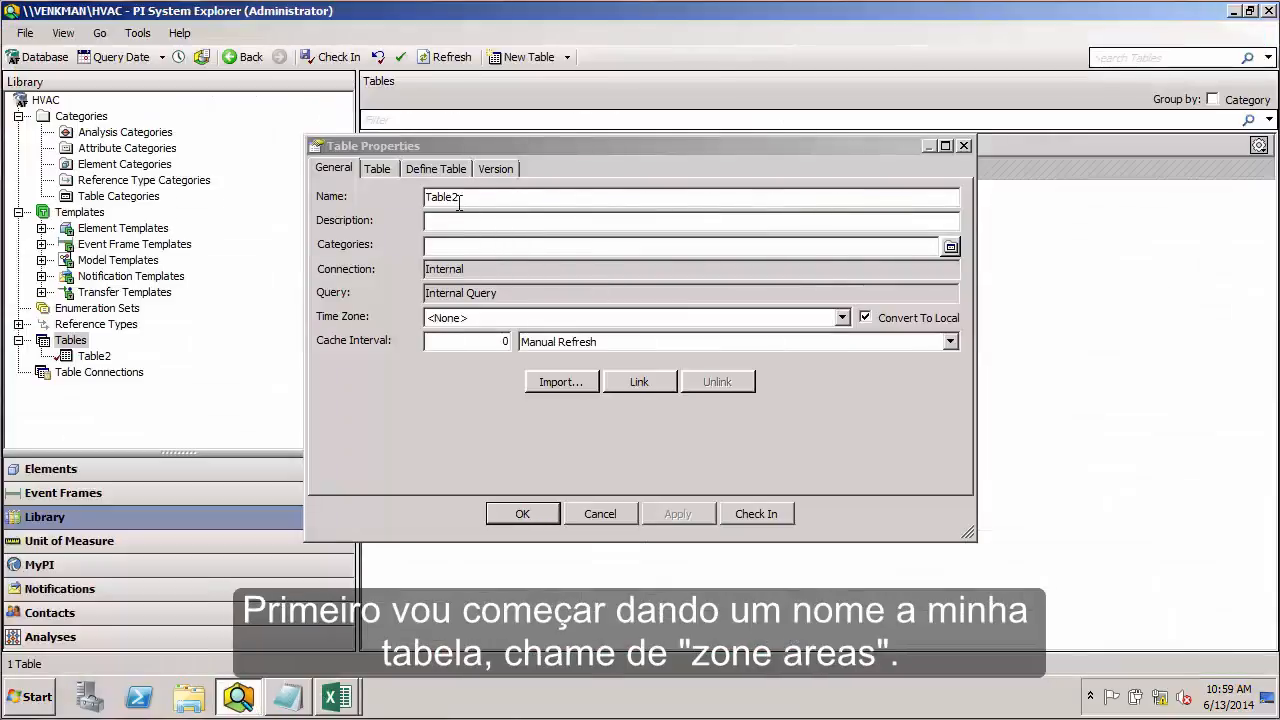
Name the new table ZoneAreas and give it the description "square footage of various zones"
{"action": "left_click_drag", "start_coordinate": [463, 197], "coordinate": [416, 194]}
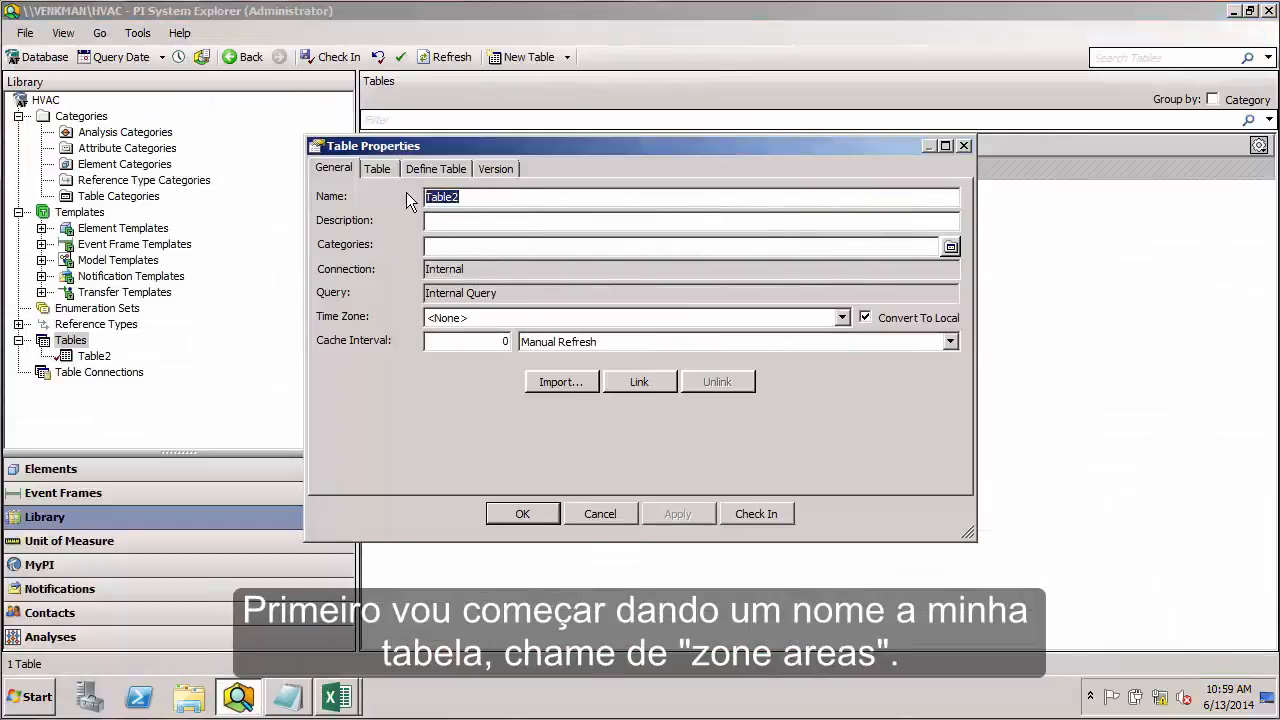
{"action": "type", "text": "ZoneAreas"}
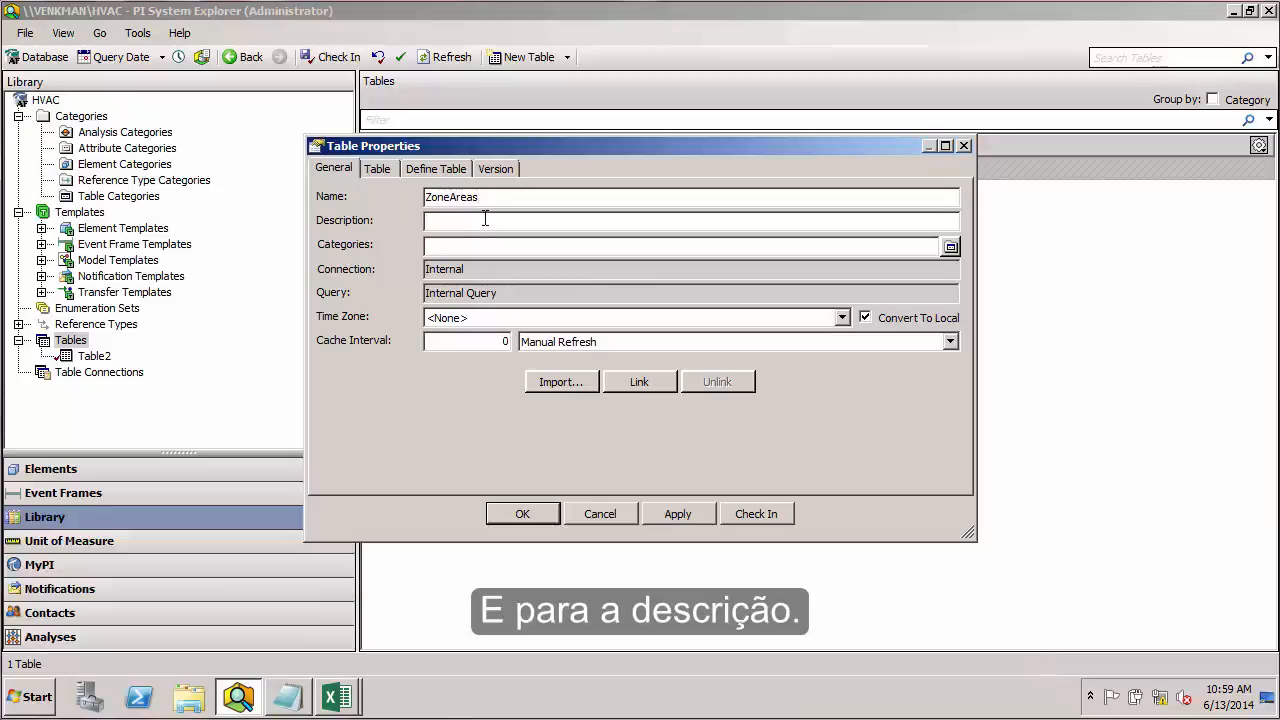
{"action": "type", "text": "square footage of various zones"}
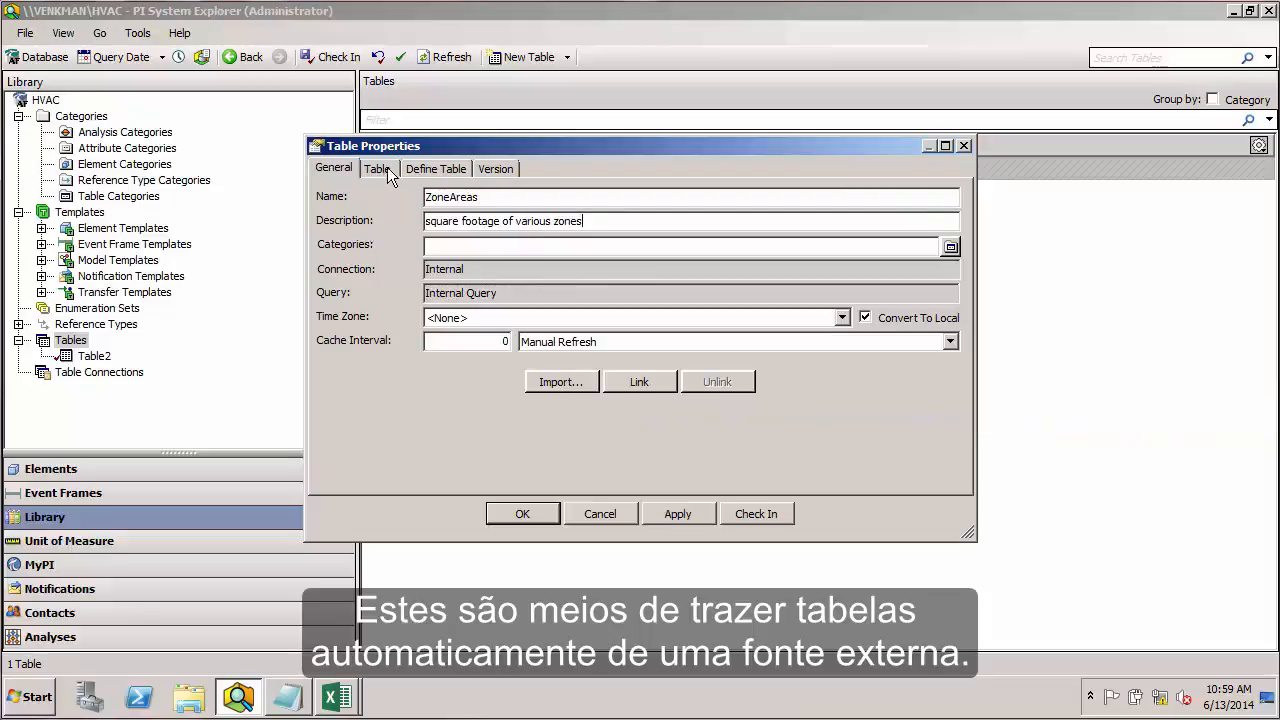
Open the ZoneAreas column definitions and check the Zone and SqrFt columns of ZoneInfoTables.xlsx in Excel before returning to PI System Explorer
{"action": "left_click", "coordinate": [430, 170]}
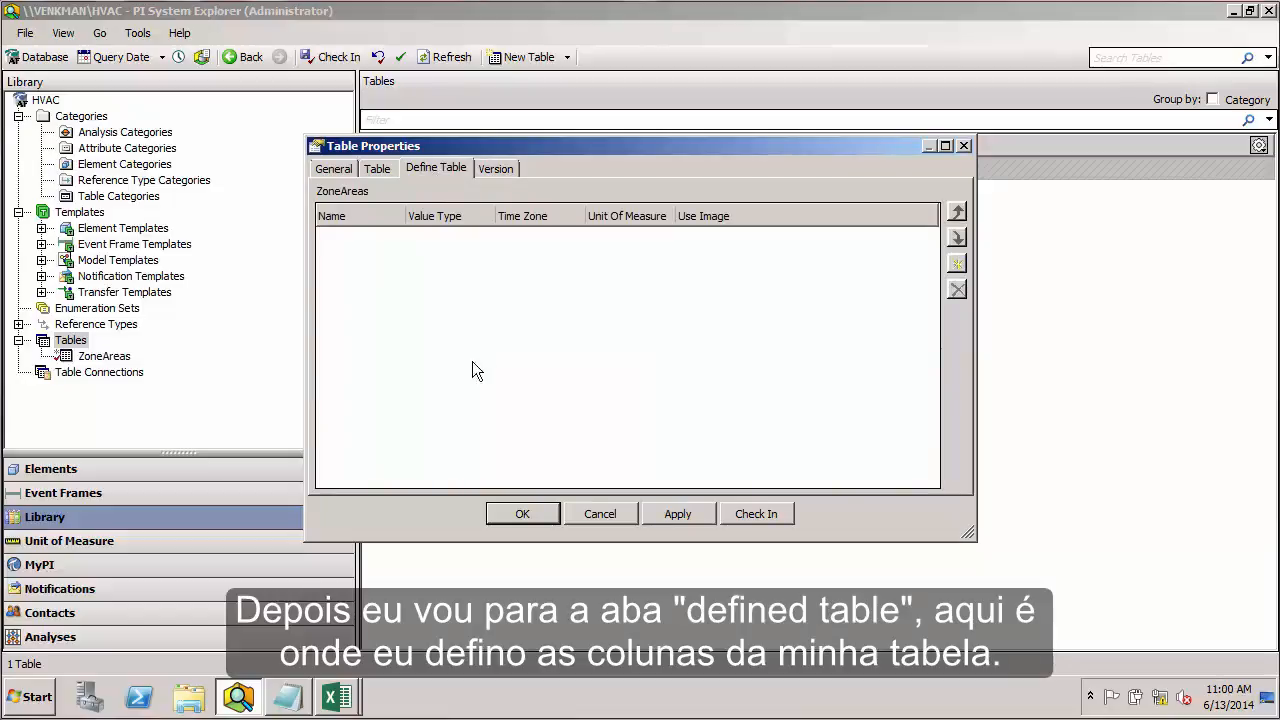
{"action": "left_click", "coordinate": [340, 695]}
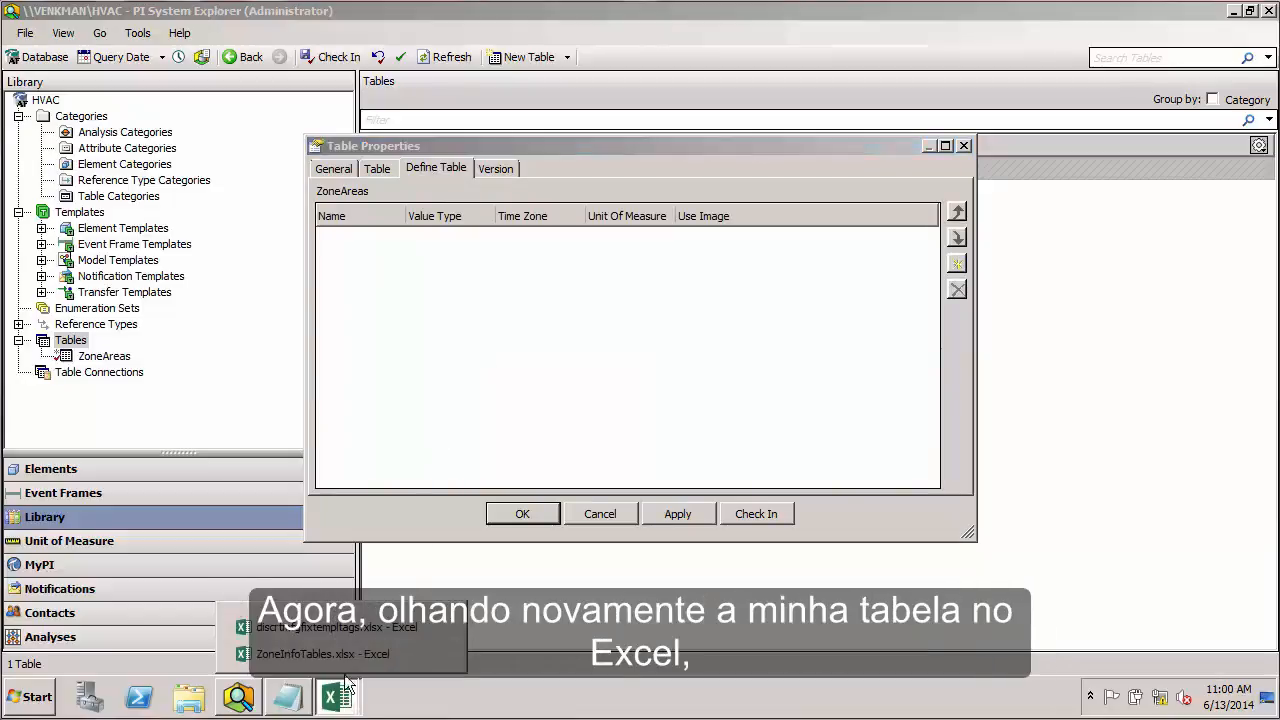
{"action": "left_click", "coordinate": [350, 656]}
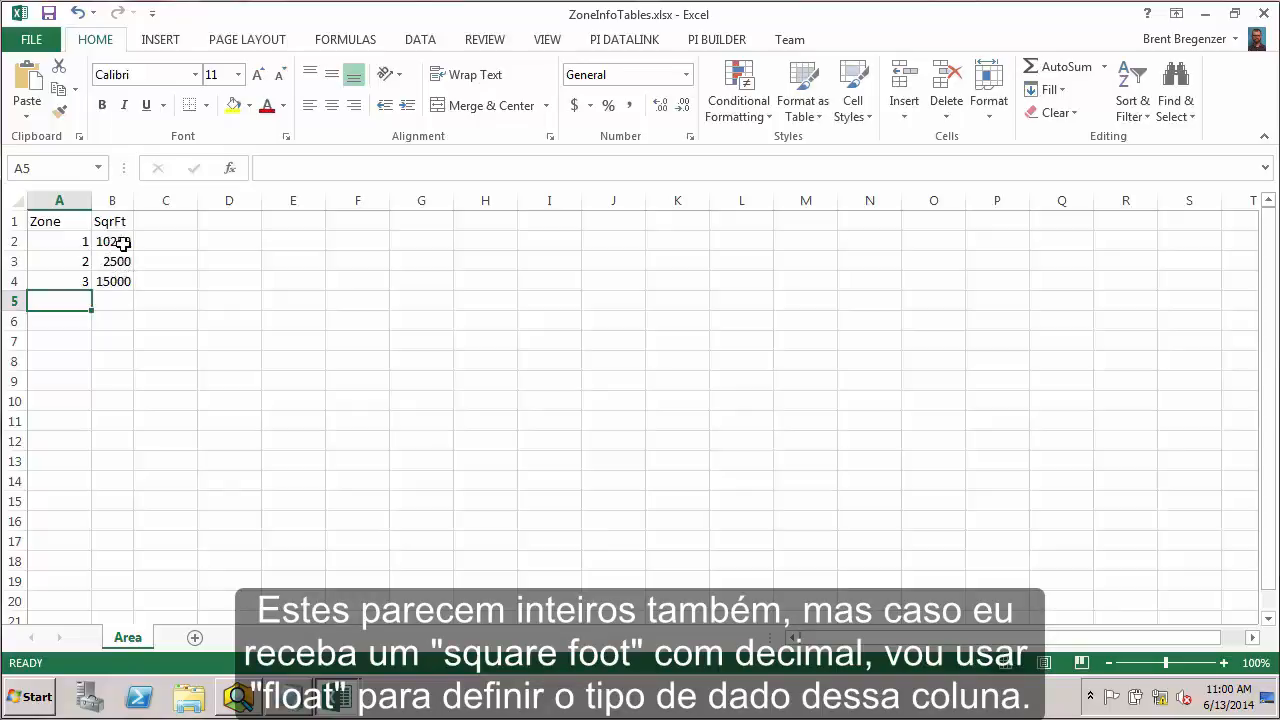
{"action": "left_click", "coordinate": [247, 703]}
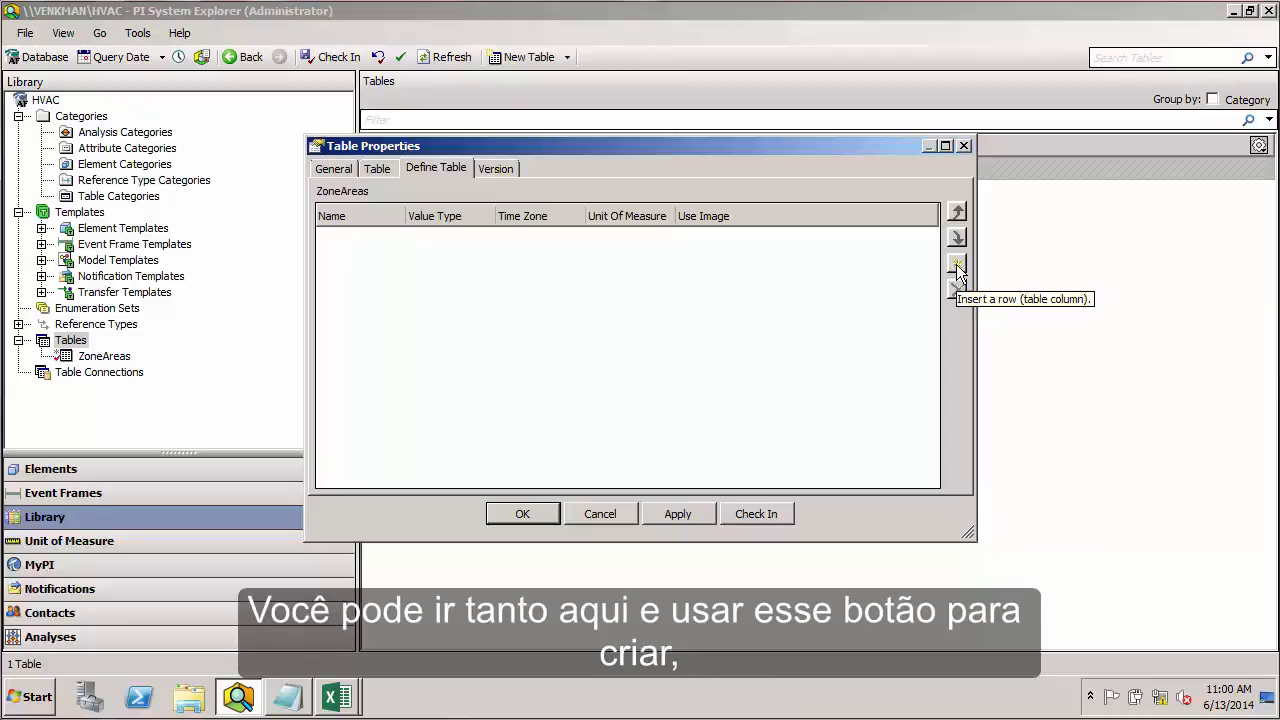
Add a first column named Zone to the ZoneAreas table with the value type Int32
{"action": "right_click", "coordinate": [447, 268]}
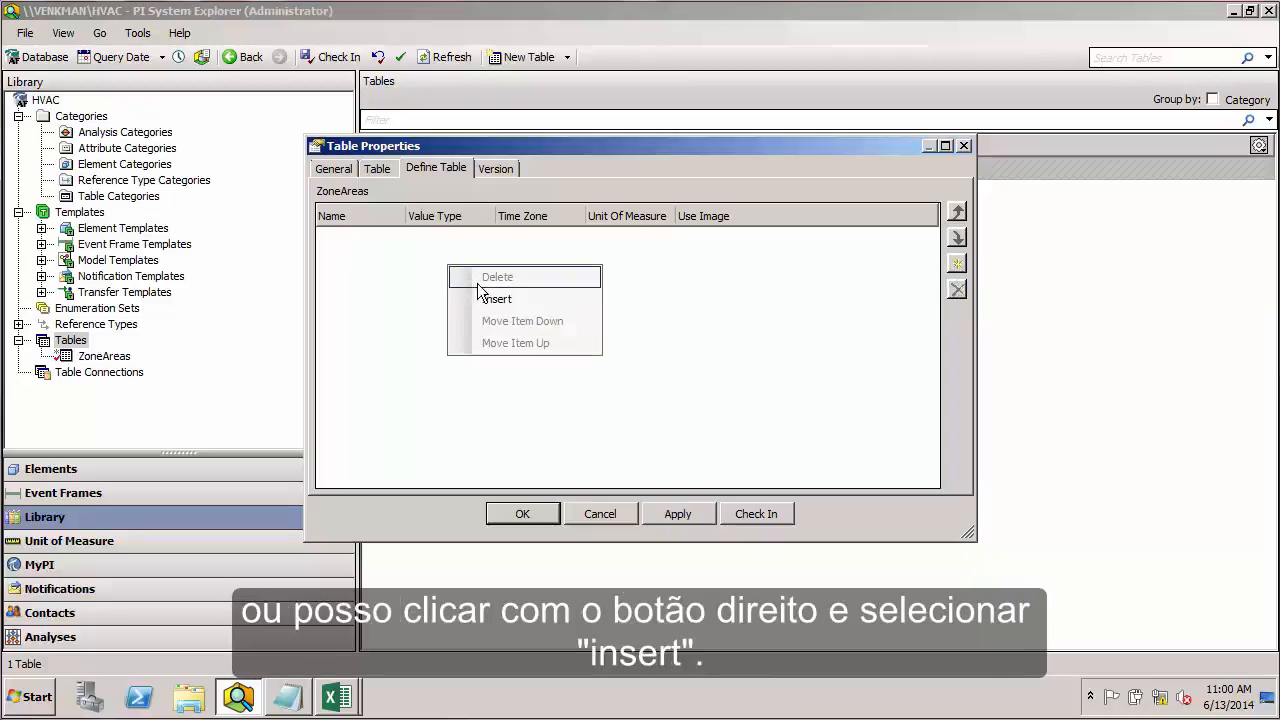
{"action": "left_click", "coordinate": [486, 295]}
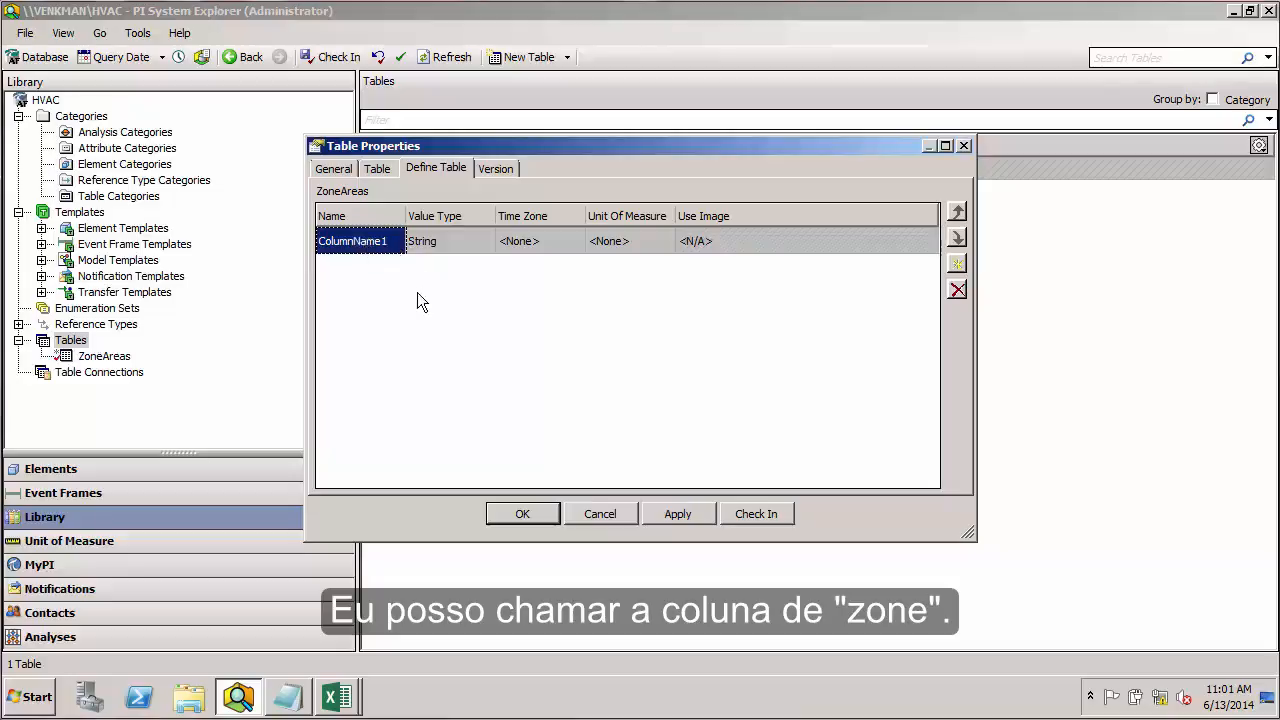
{"action": "type", "text": "Zone"}
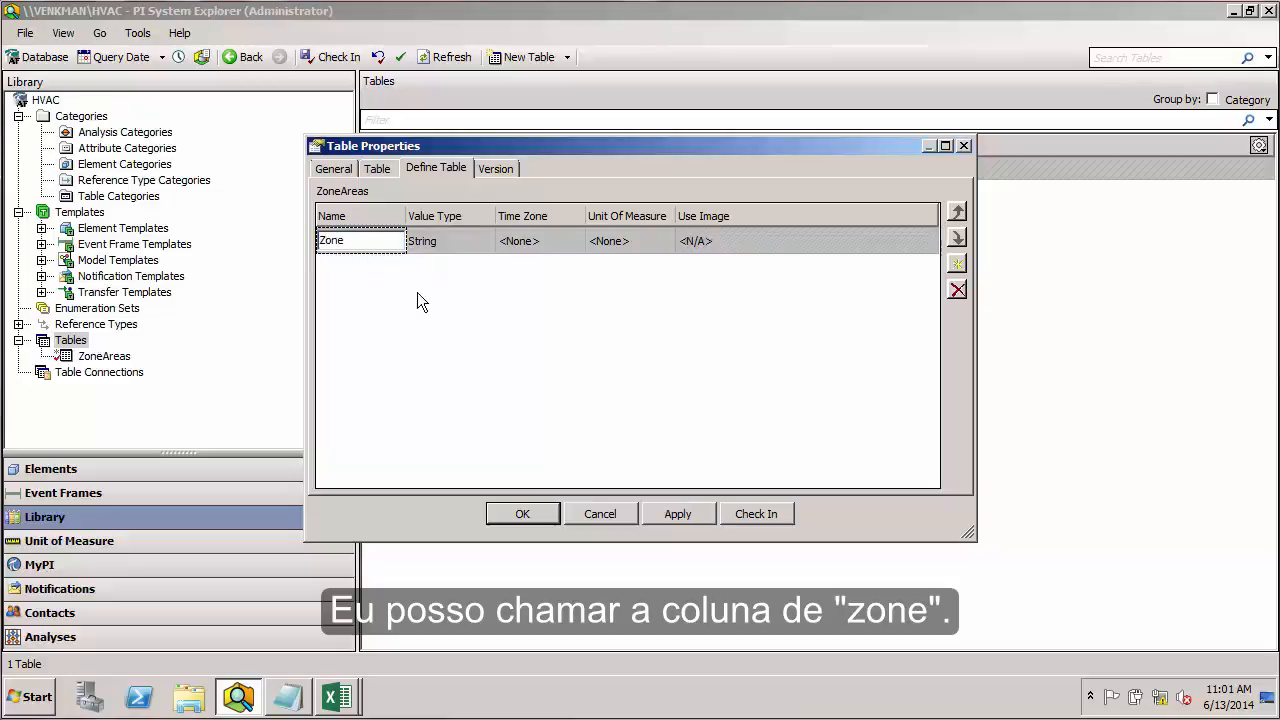
{"action": "left_click", "coordinate": [475, 243]}
{"action": "left_click", "coordinate": [485, 241]}
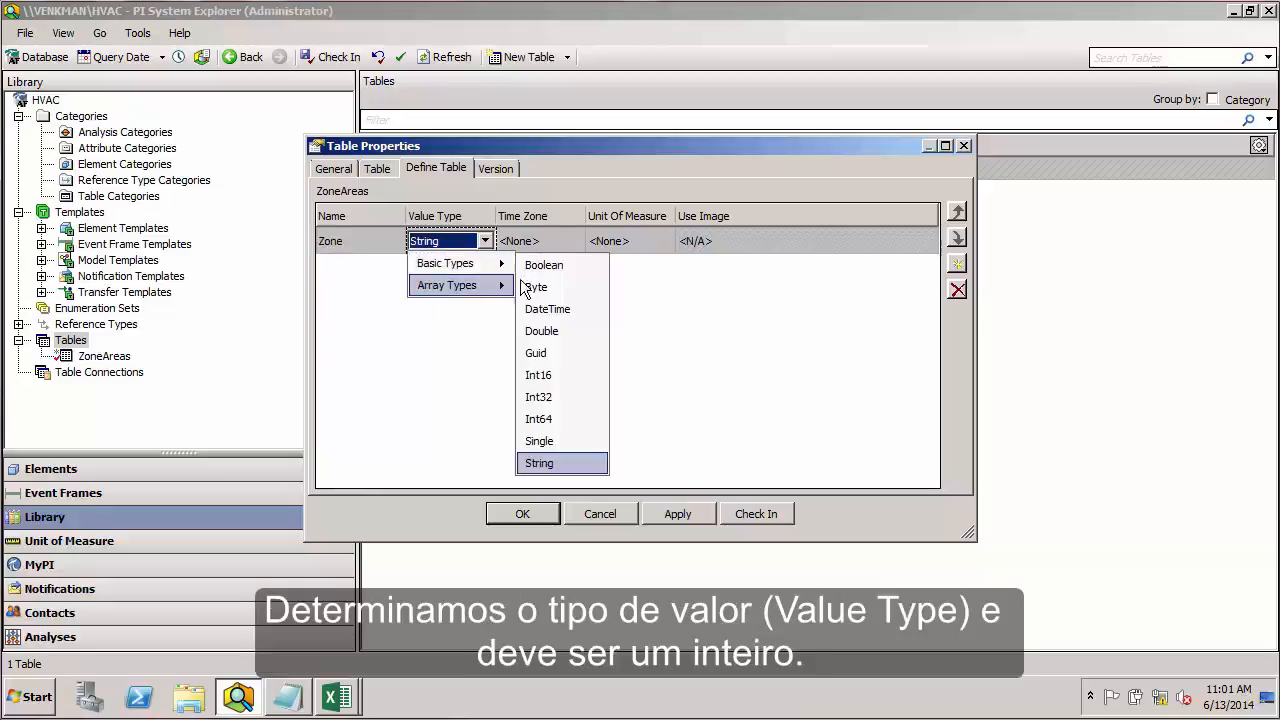
{"action": "left_click", "coordinate": [540, 397]}
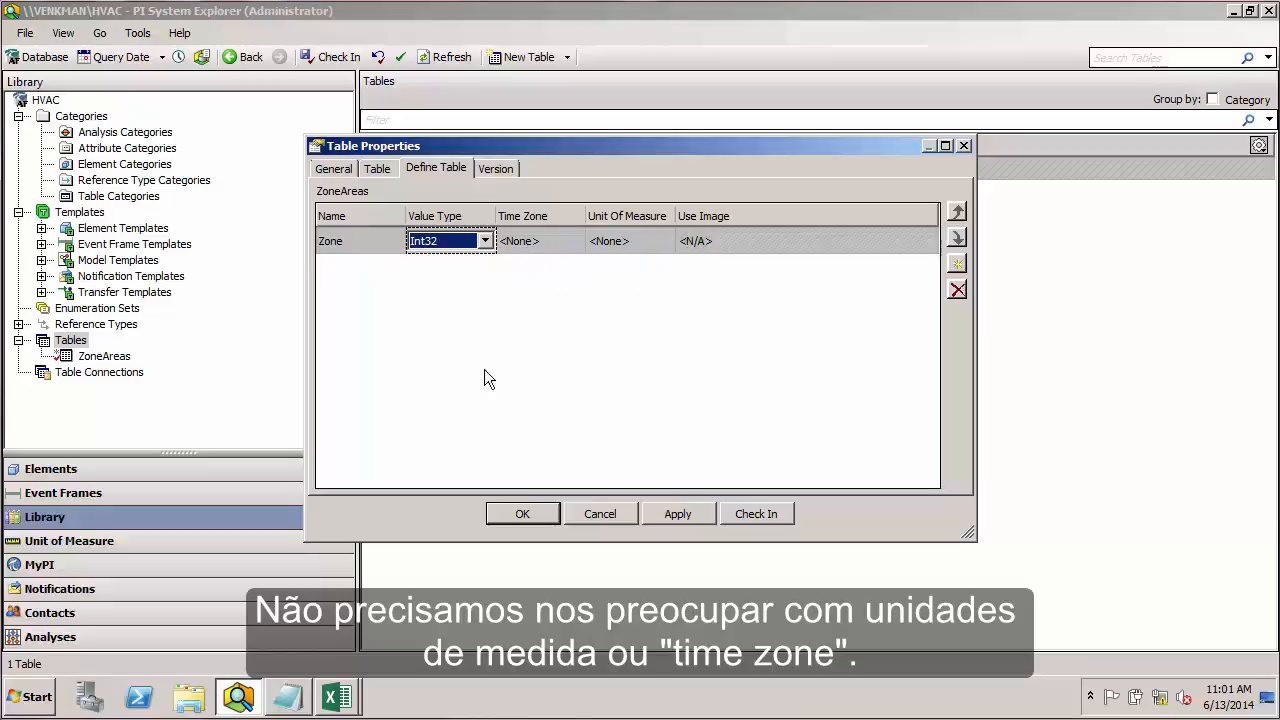
Add a second column named Area to the ZoneAreas table with the value type Single
{"action": "right_click", "coordinate": [495, 285]}
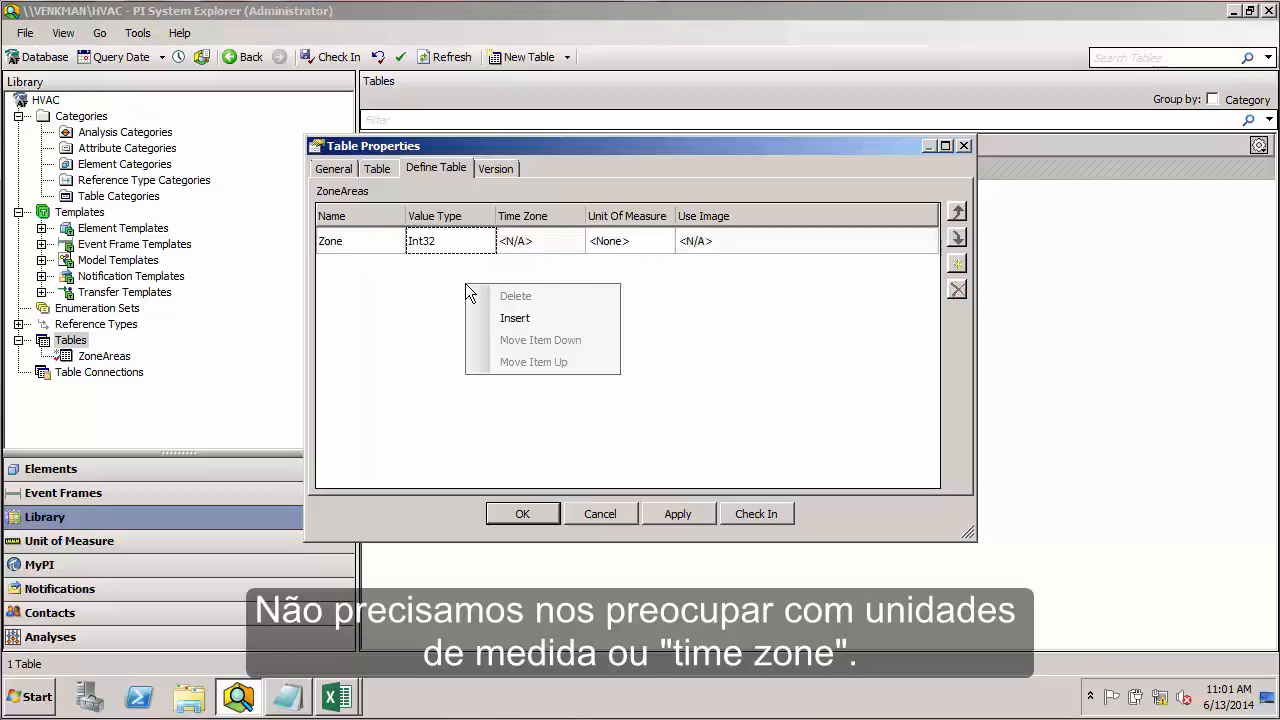
{"action": "left_click", "coordinate": [525, 315]}
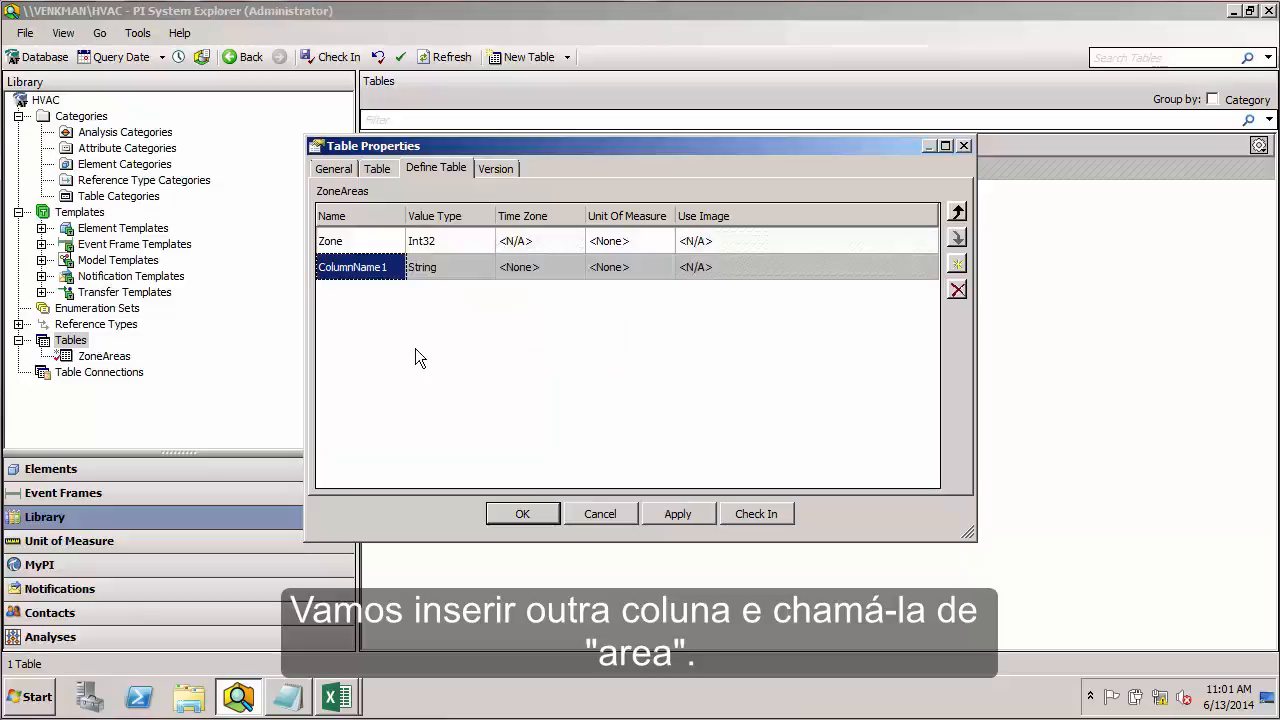
{"action": "type", "text": "Area"}
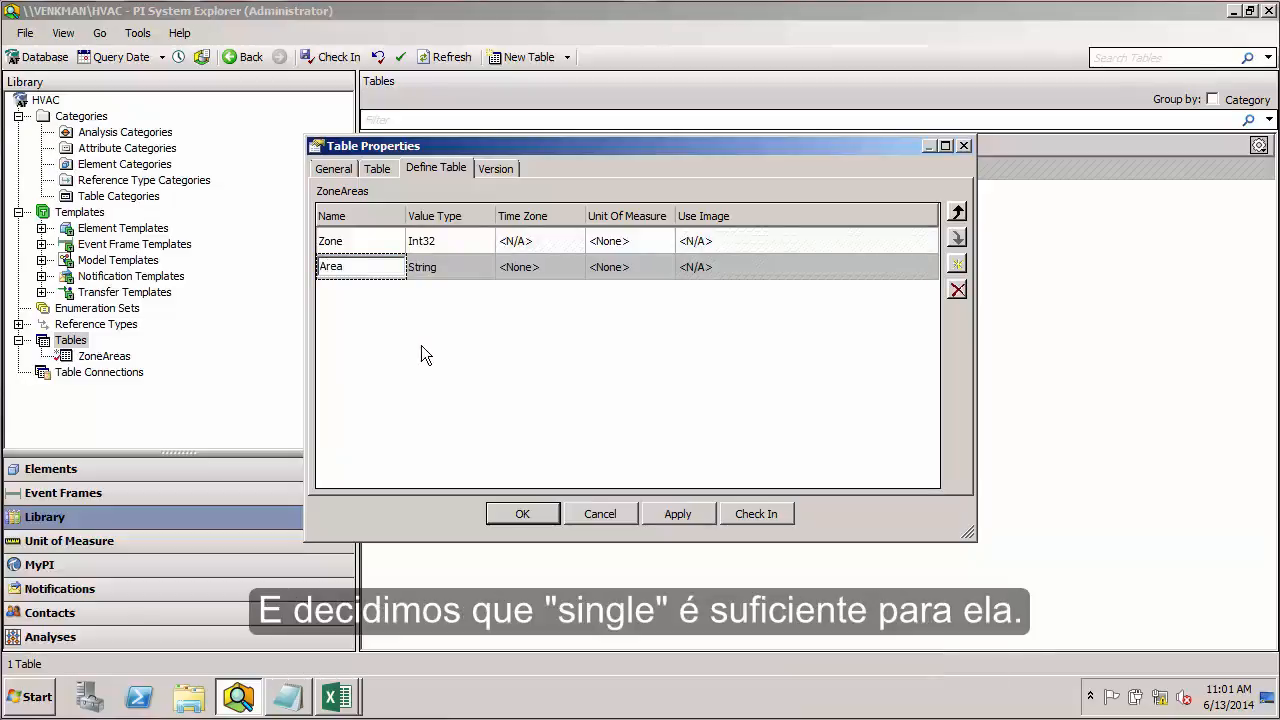
{"action": "left_click", "coordinate": [452, 270]}
{"action": "left_click", "coordinate": [484, 268]}
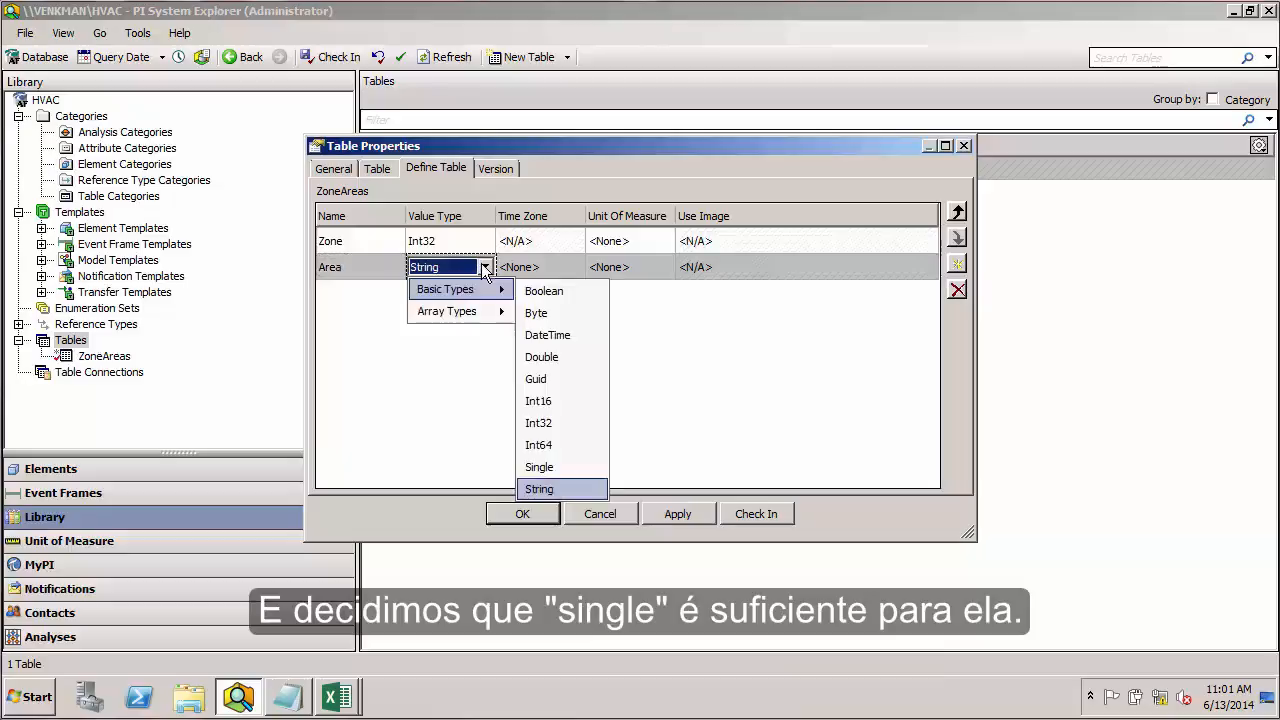
{"action": "left_click", "coordinate": [566, 468]}
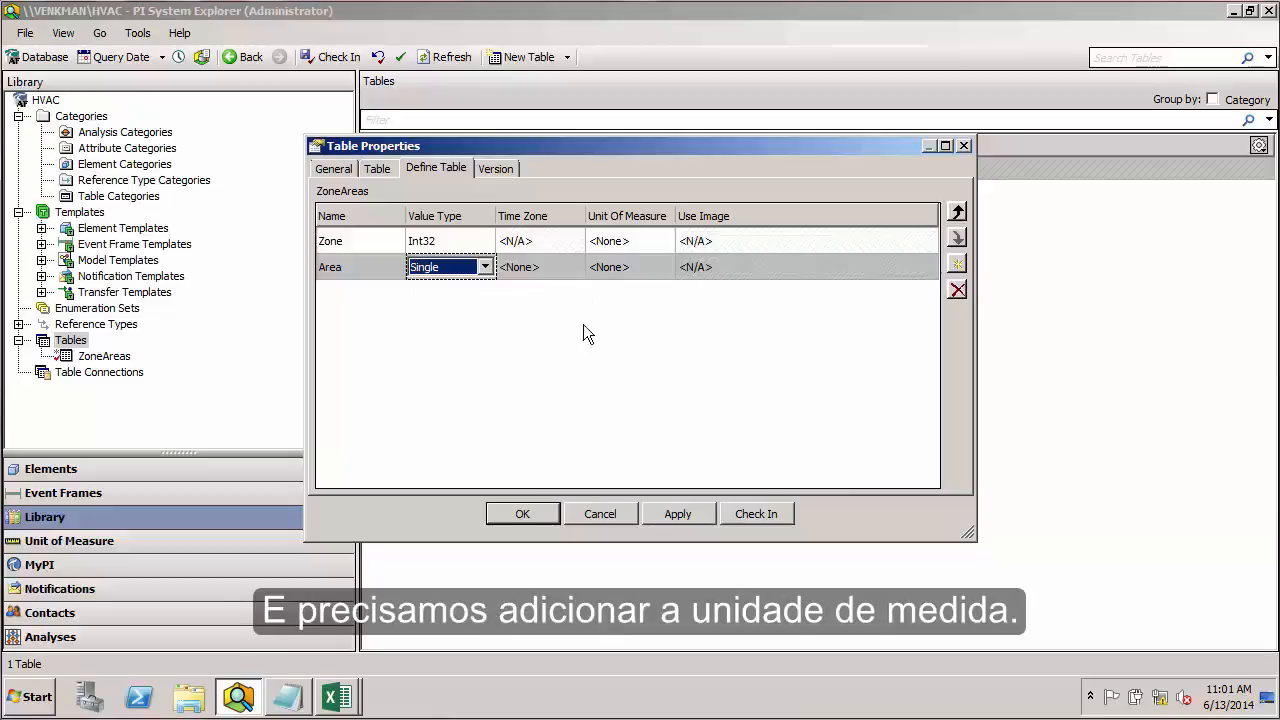
Set the Area column's unit of measure to square foot from the Area class
{"action": "left_click", "coordinate": [603, 262]}
{"action": "left_click", "coordinate": [664, 266]}
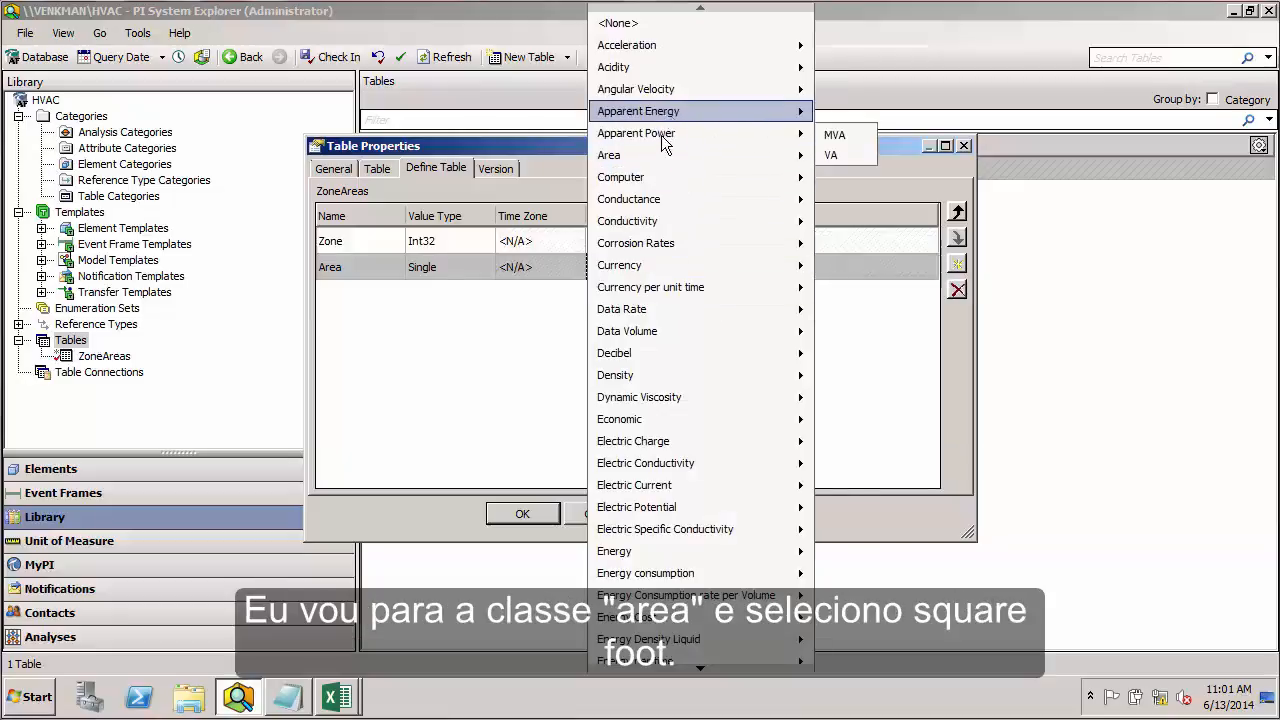
{"action": "mouse_move", "coordinate": [657, 157]}
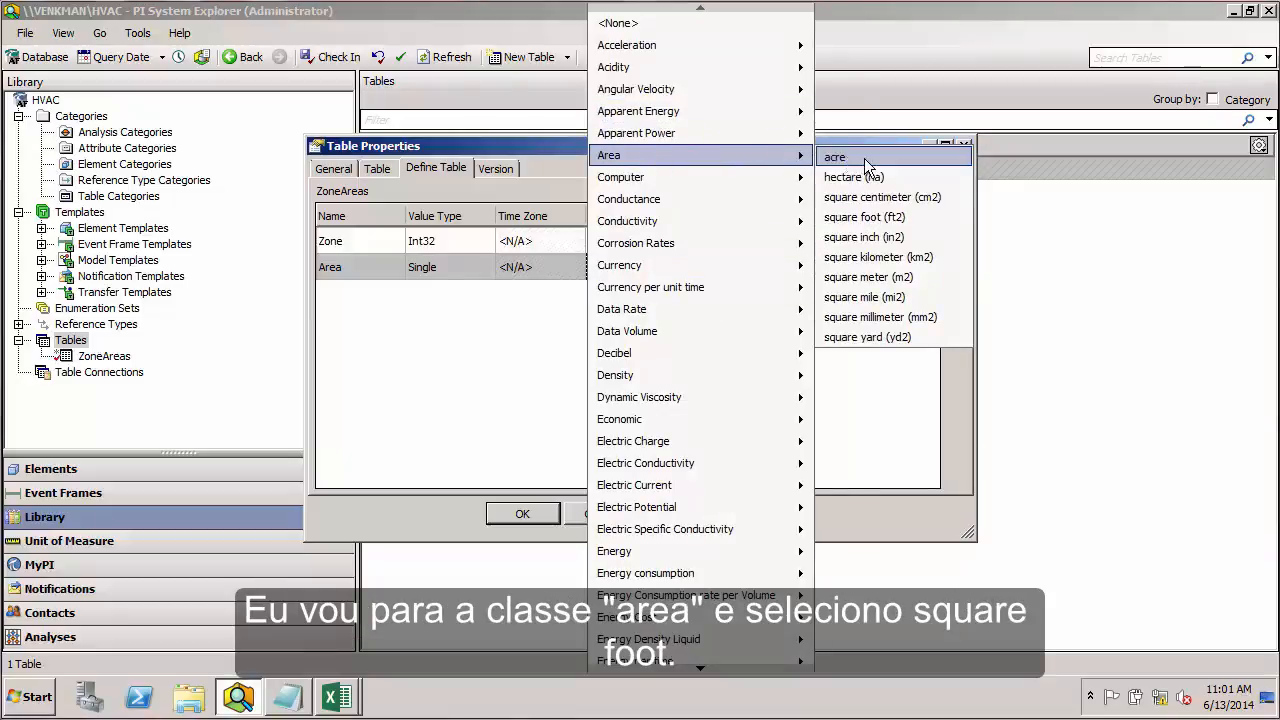
{"action": "left_click", "coordinate": [862, 217]}
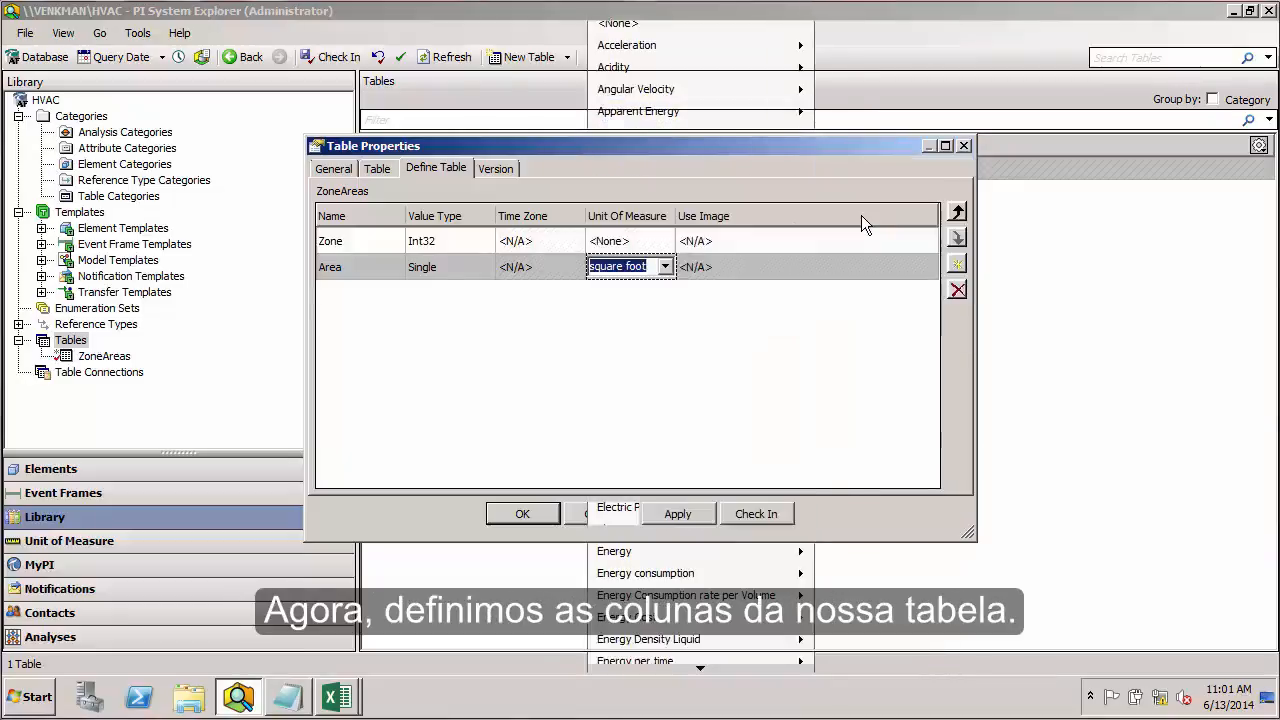
{"action": "left_click", "coordinate": [631, 350]}
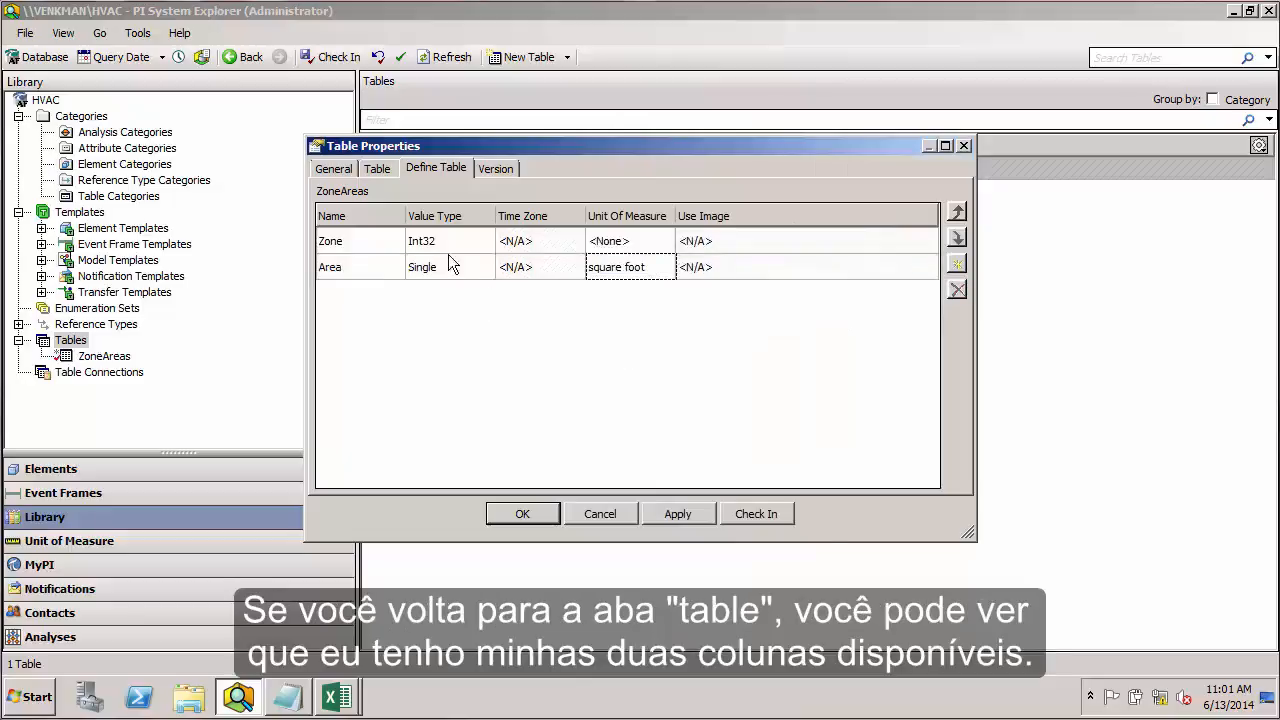
View the ZoneAreas table's rows, then switch to Excel and copy the zone data in A2:B4 of ZoneInfoTables.xlsx
{"action": "left_click", "coordinate": [378, 169]}
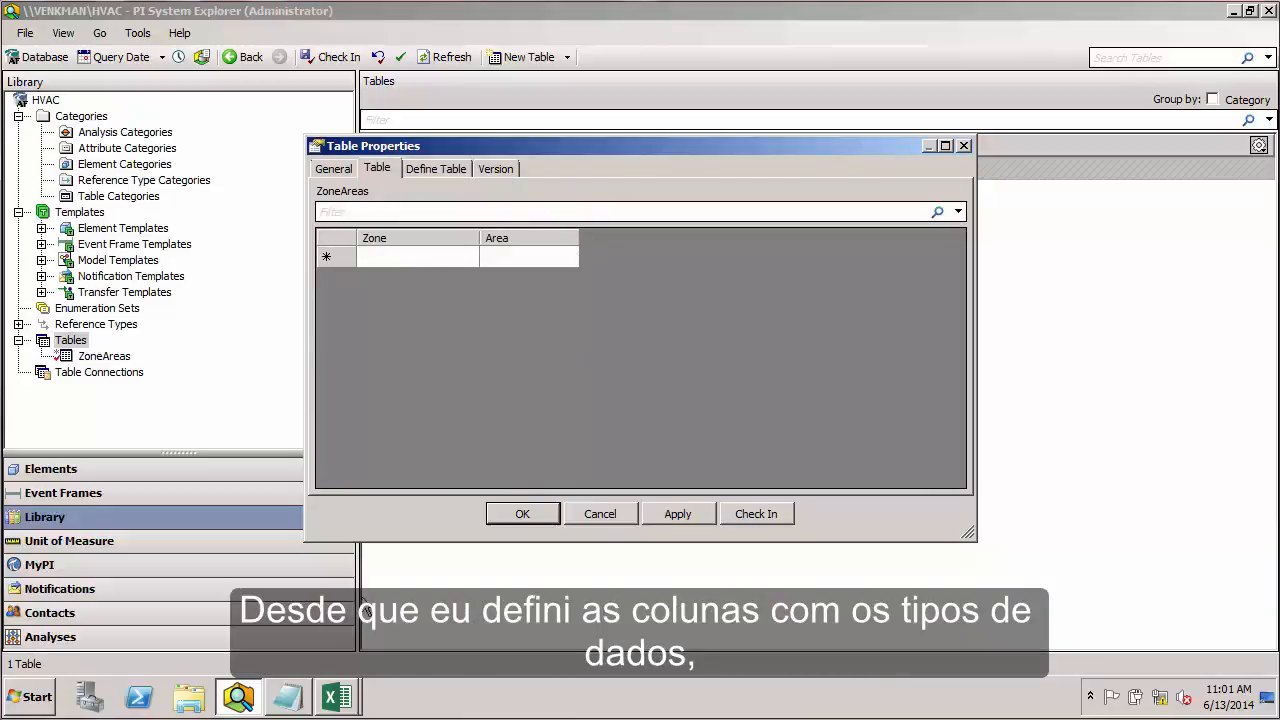
{"action": "left_click", "coordinate": [336, 698]}
{"action": "left_click", "coordinate": [322, 654]}
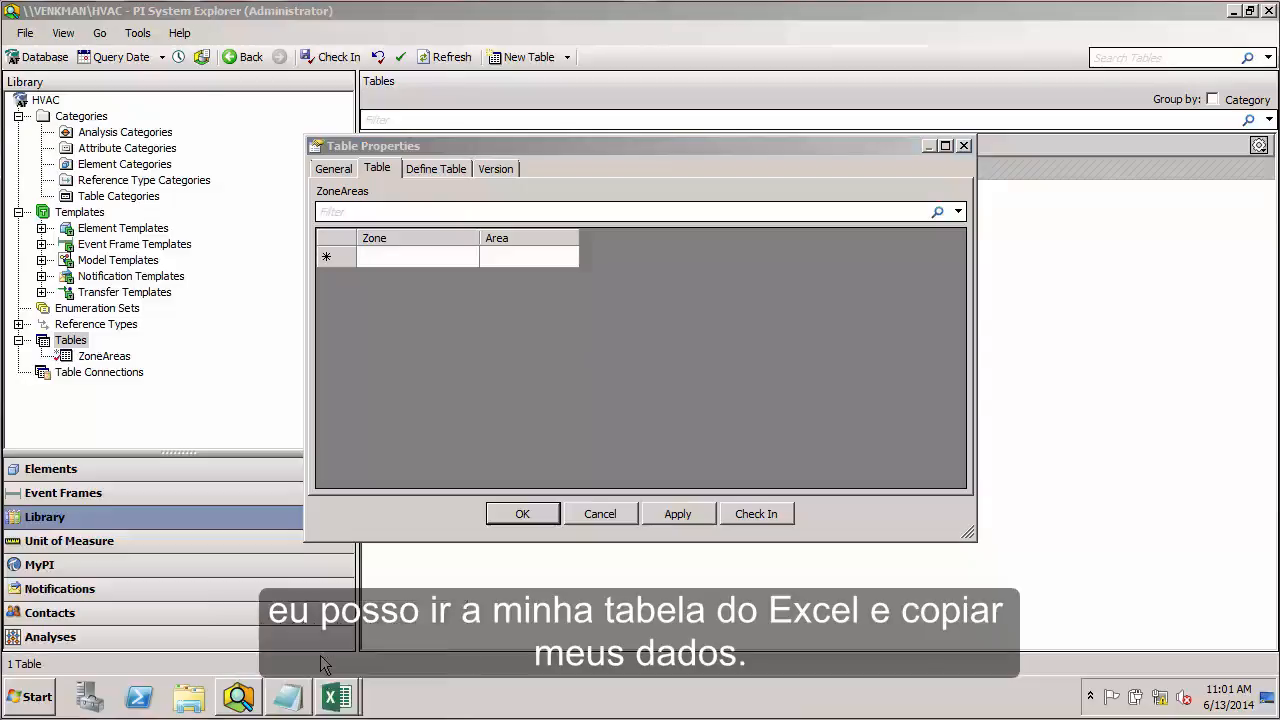
{"action": "left_click", "coordinate": [69, 246]}
{"action": "left_click_drag", "start_coordinate": [69, 246], "coordinate": [116, 281]}
{"action": "key", "text": "ctrl+c"}
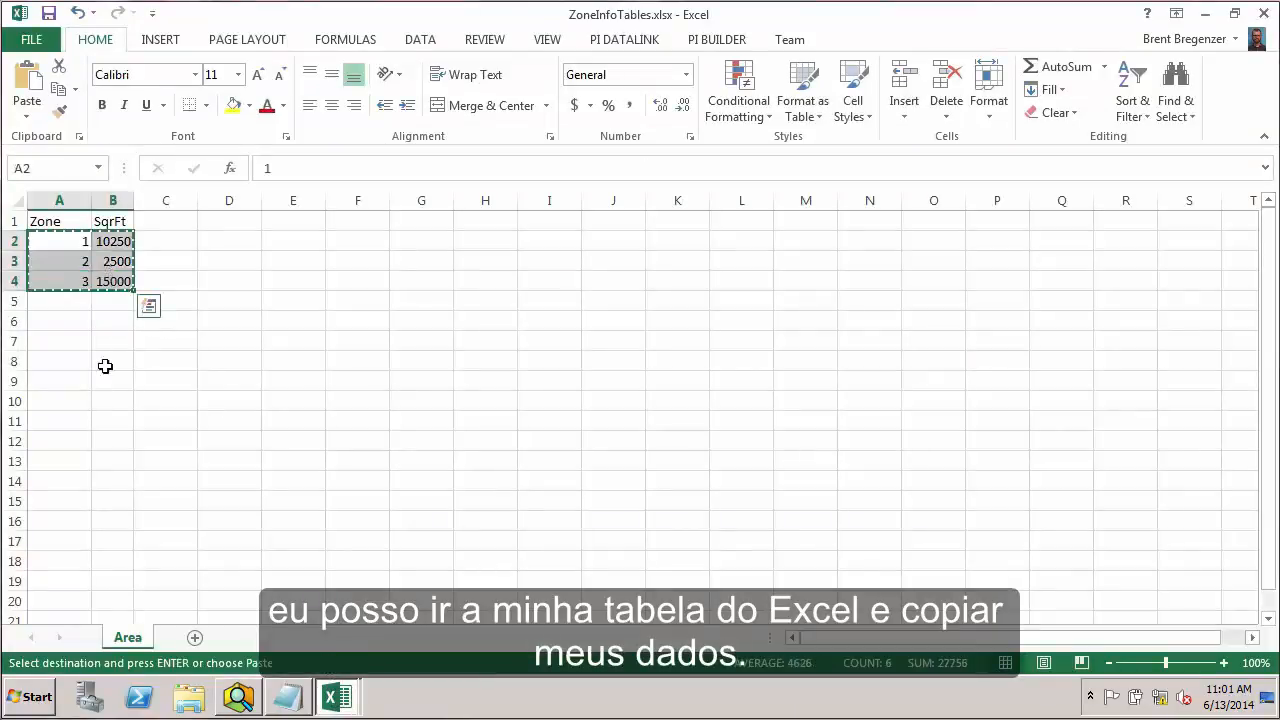
Return to PI System Explorer, paste the copied rows into the ZoneAreas table and accept the table properties
{"action": "left_click", "coordinate": [238, 698]}
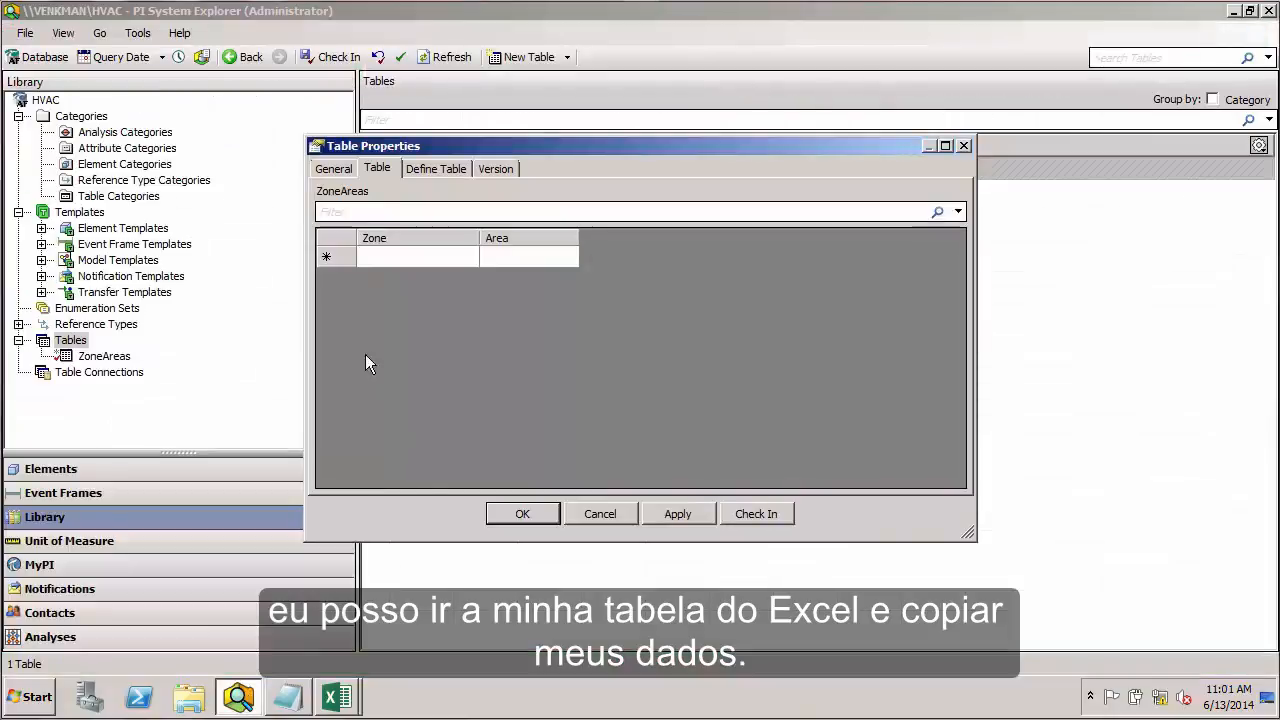
{"action": "left_click", "coordinate": [392, 257]}
{"action": "key", "text": "ctrl+v"}
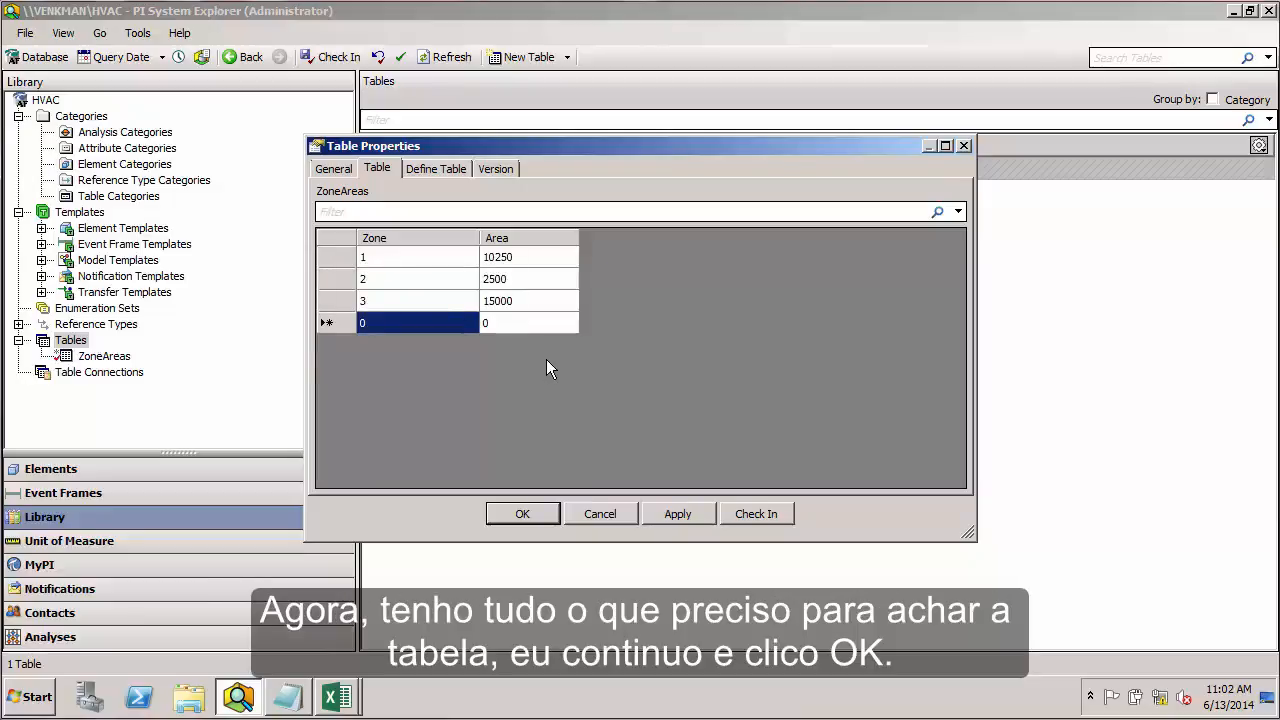
{"action": "left_click", "coordinate": [522, 514]}
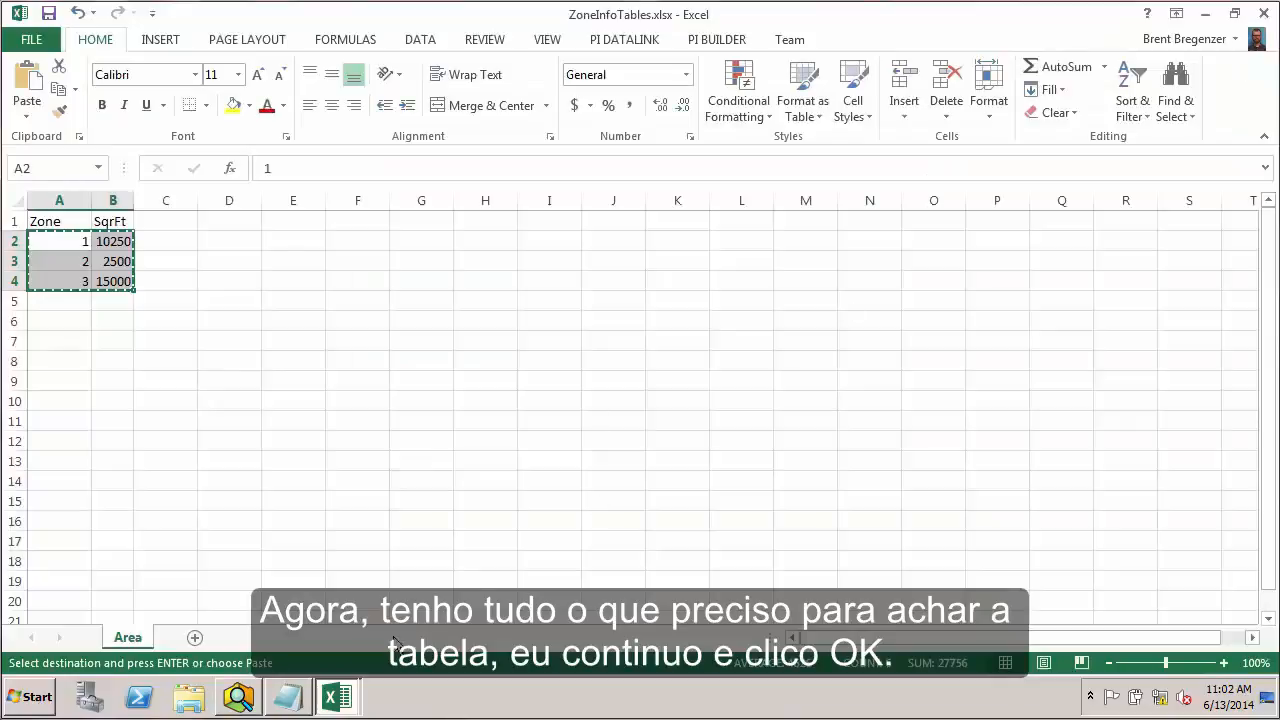
Switch back to PI System Explorer, open the ZoneAreas table in the library and check in the changes
{"action": "left_click", "coordinate": [240, 697]}
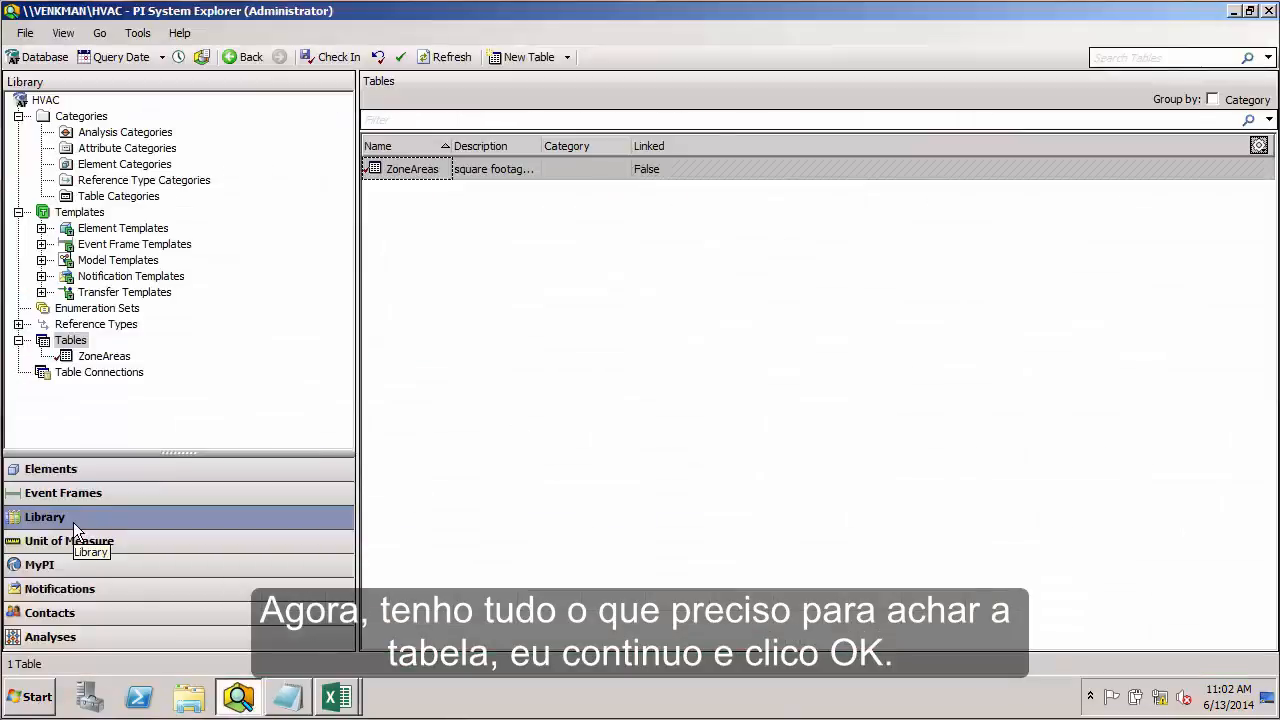
{"action": "left_click", "coordinate": [92, 358]}
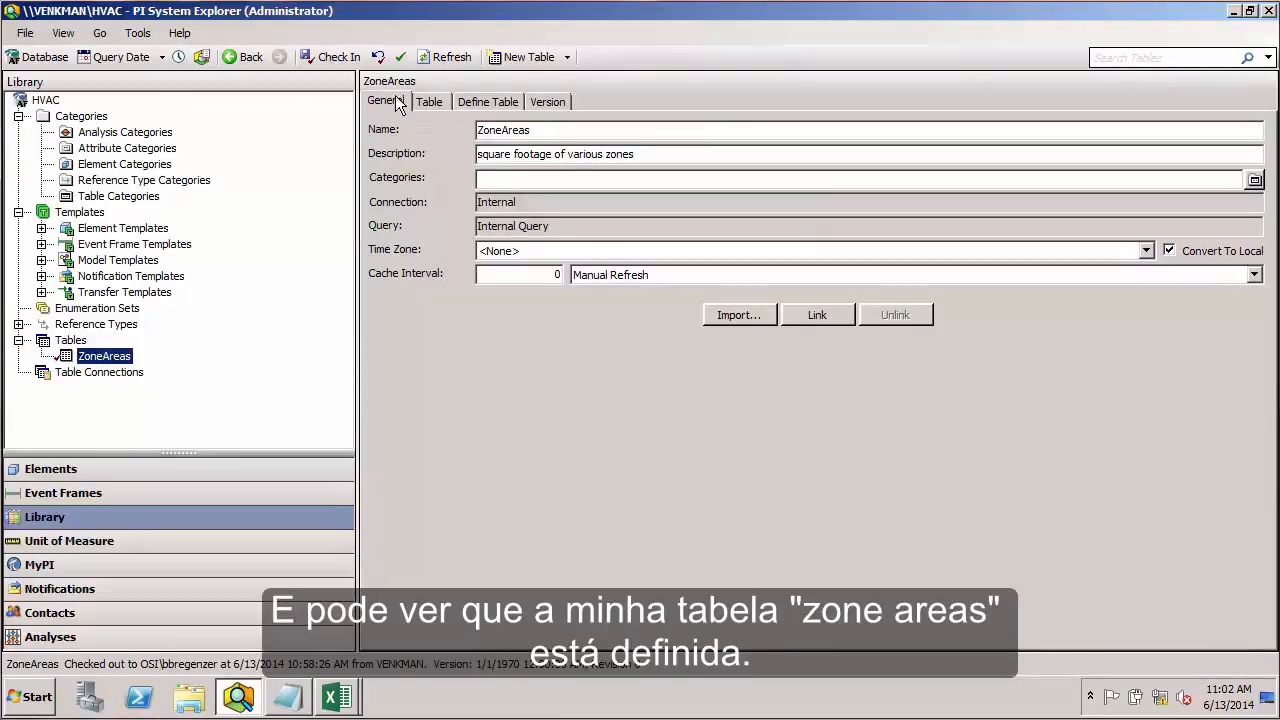
{"action": "left_click", "coordinate": [328, 56]}
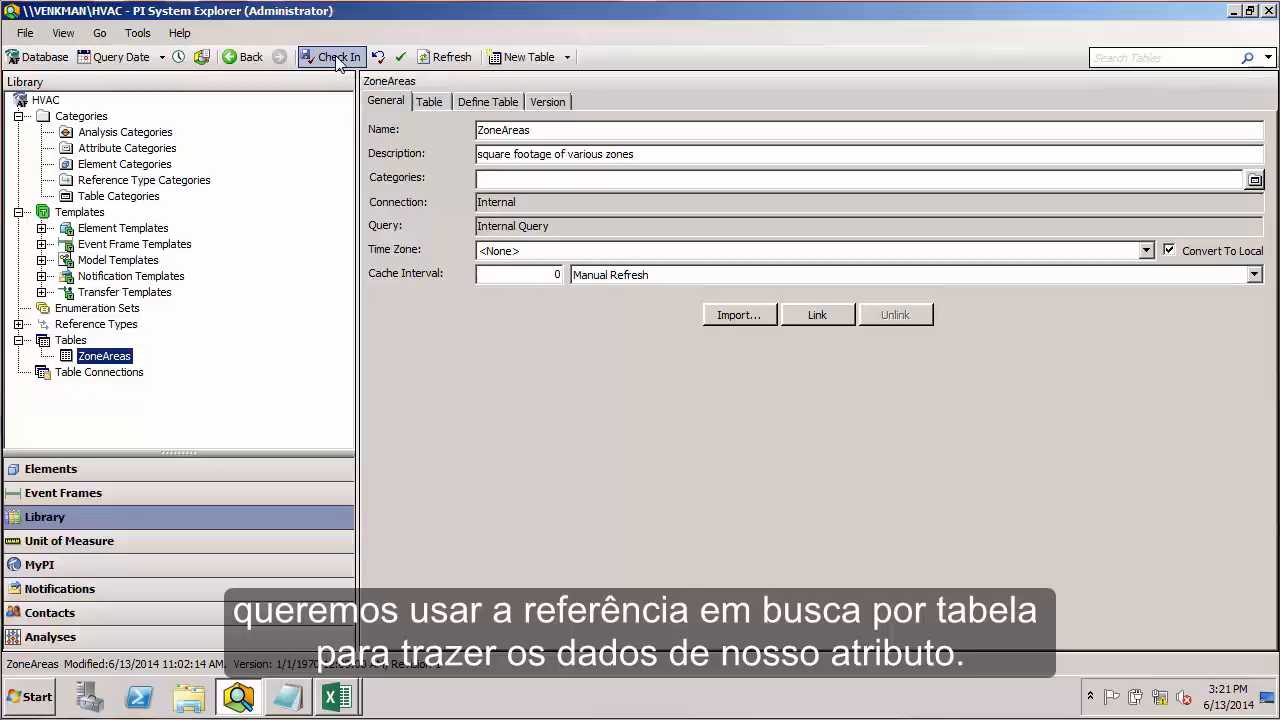
Add a new attribute named Area to the Zone1 element
{"action": "left_click", "coordinate": [57, 474]}
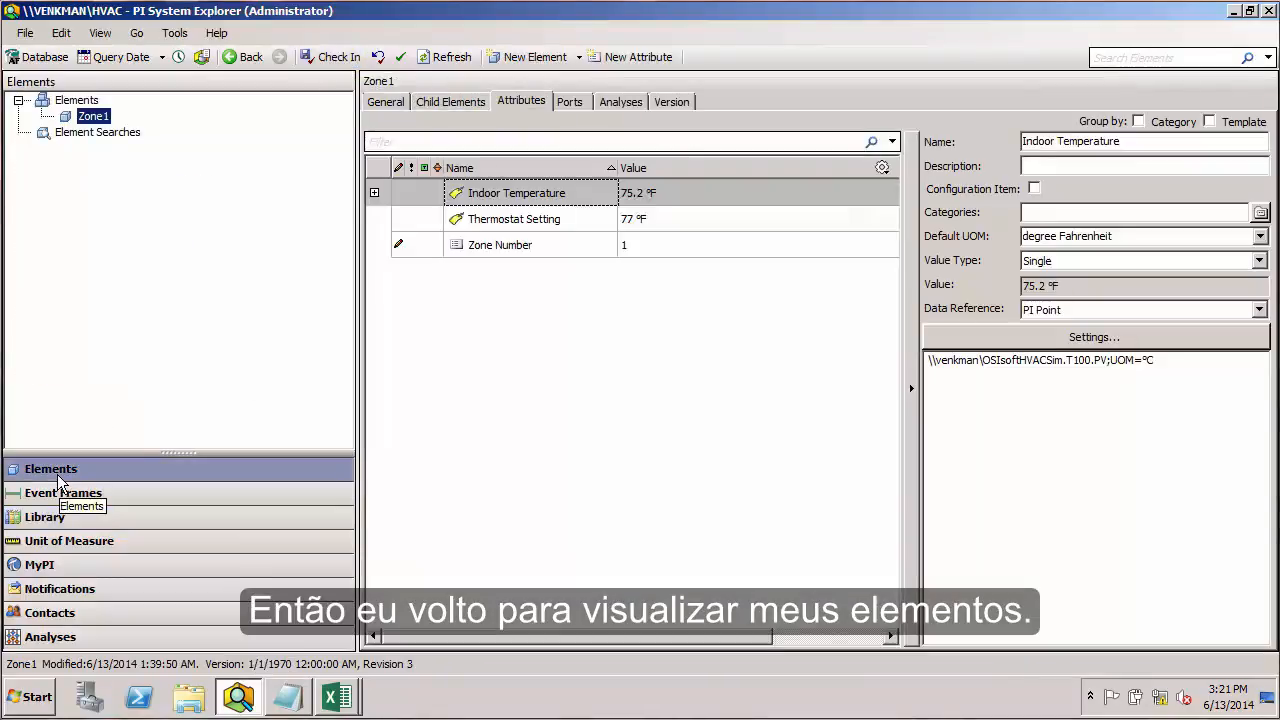
{"action": "right_click", "coordinate": [528, 314]}
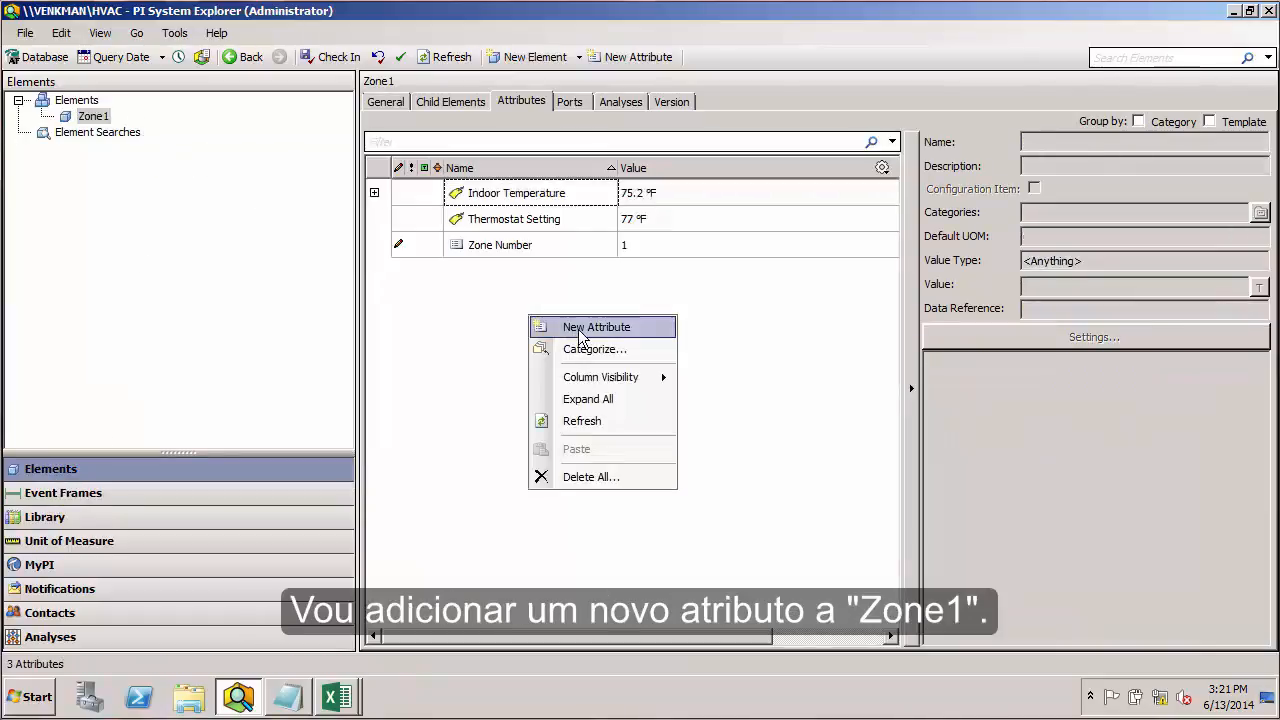
{"action": "left_click", "coordinate": [572, 327]}
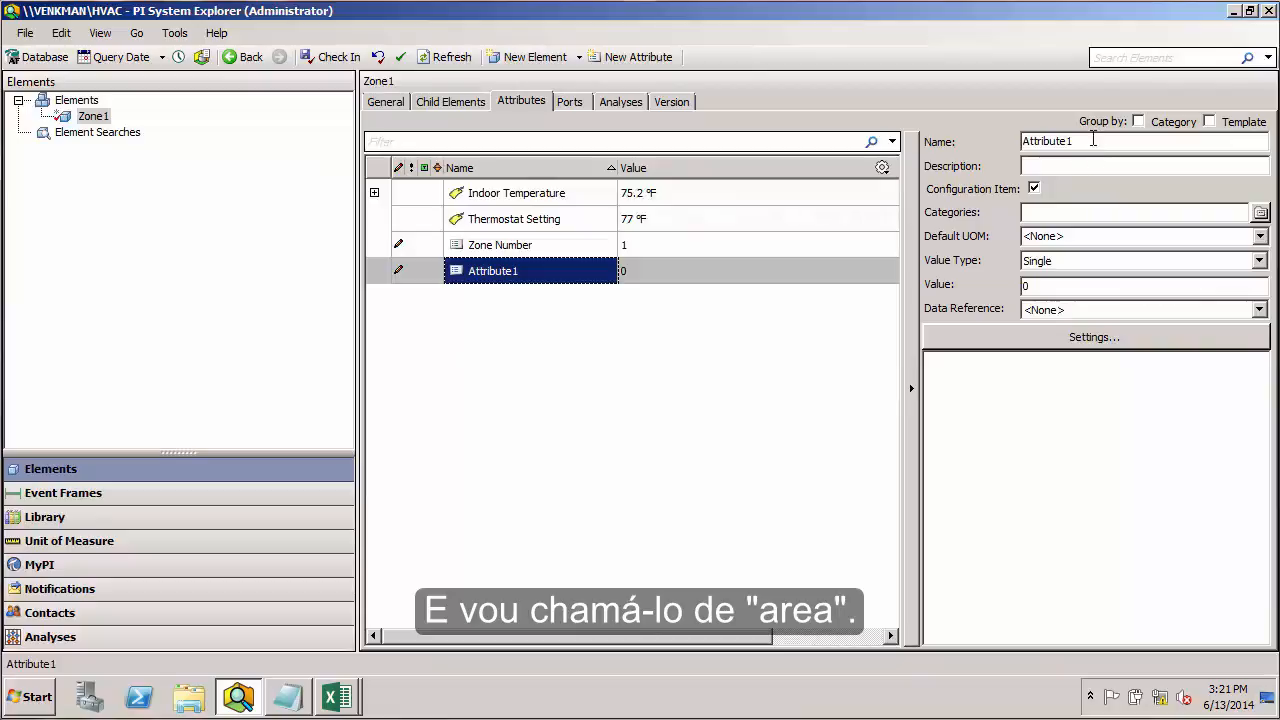
{"action": "left_click_drag", "start_coordinate": [1093, 141], "coordinate": [975, 143]}
{"action": "type", "text": "Area"}
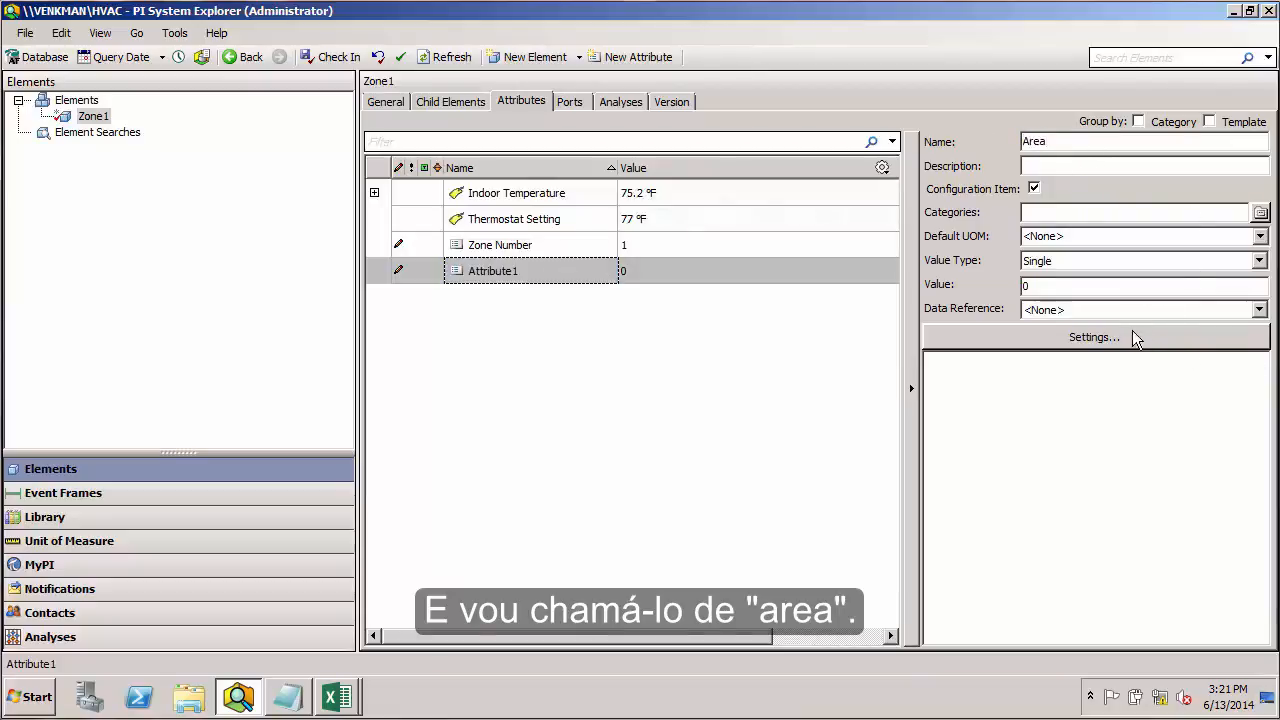
Give the Area attribute a Table Lookup data reference that uses the ZoneAreas table with Area as the result column
{"action": "left_click", "coordinate": [1259, 311]}
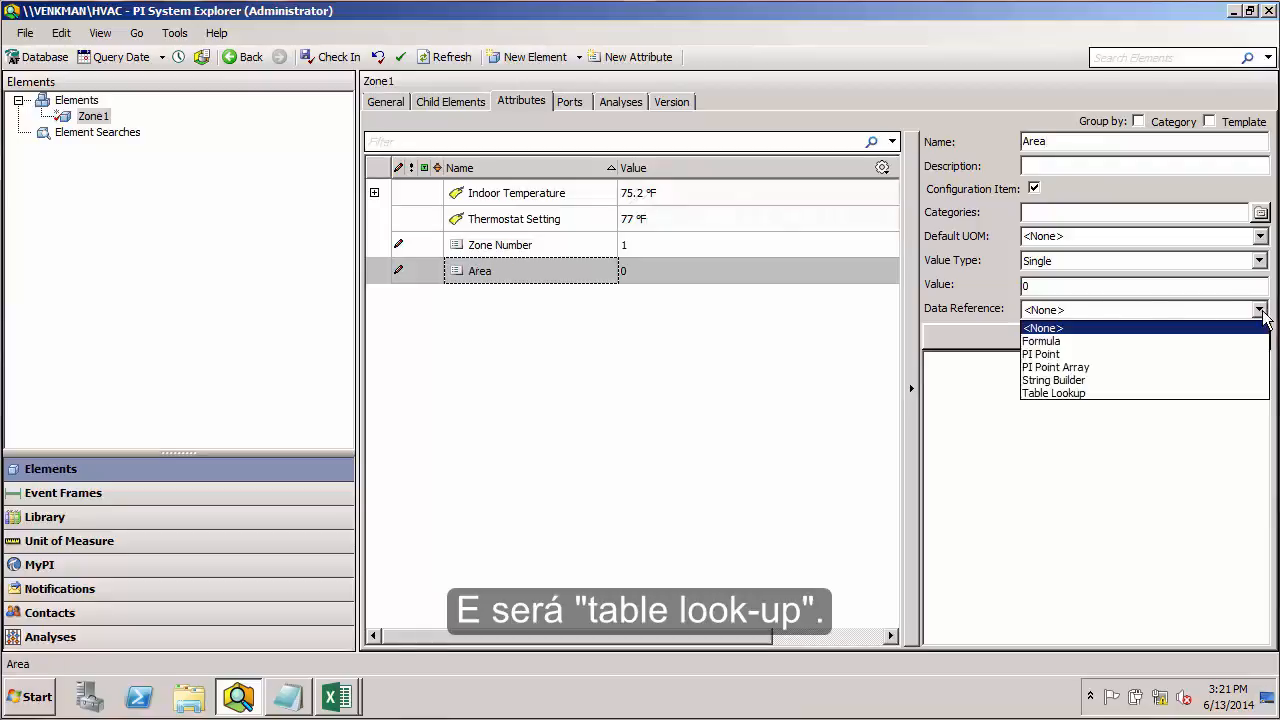
{"action": "left_click", "coordinate": [1090, 395]}
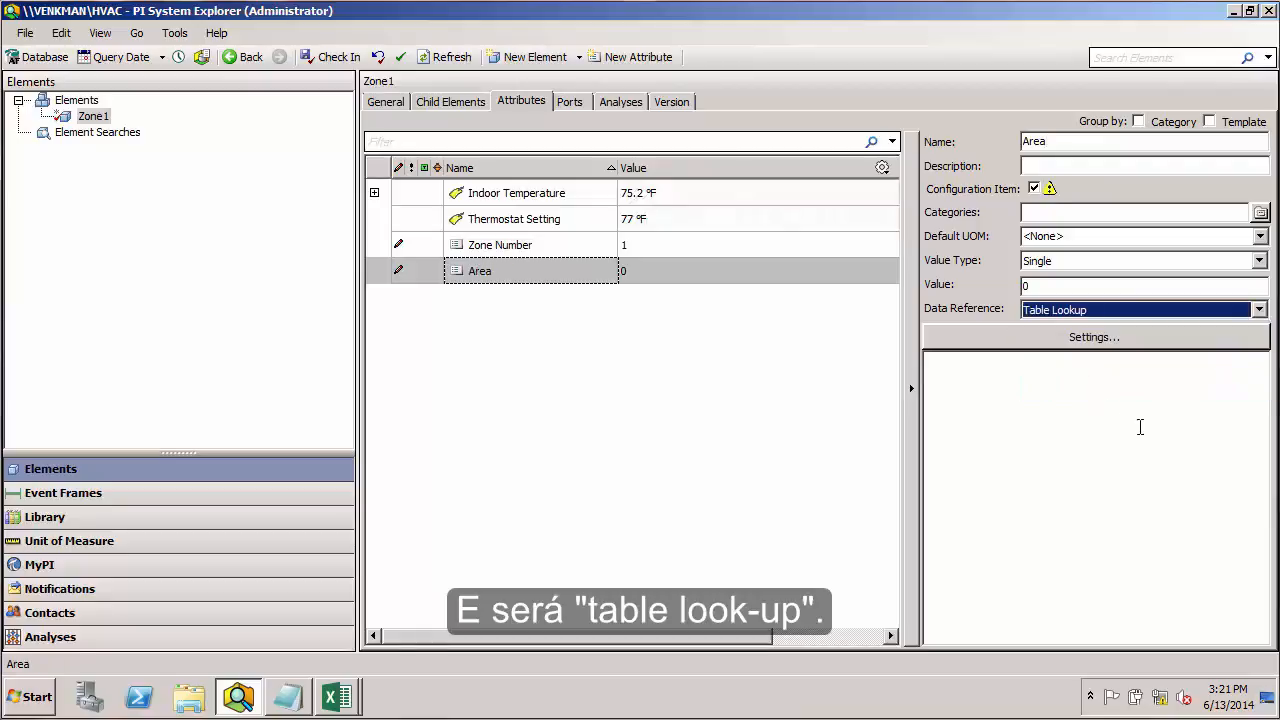
{"action": "left_click", "coordinate": [1094, 337]}
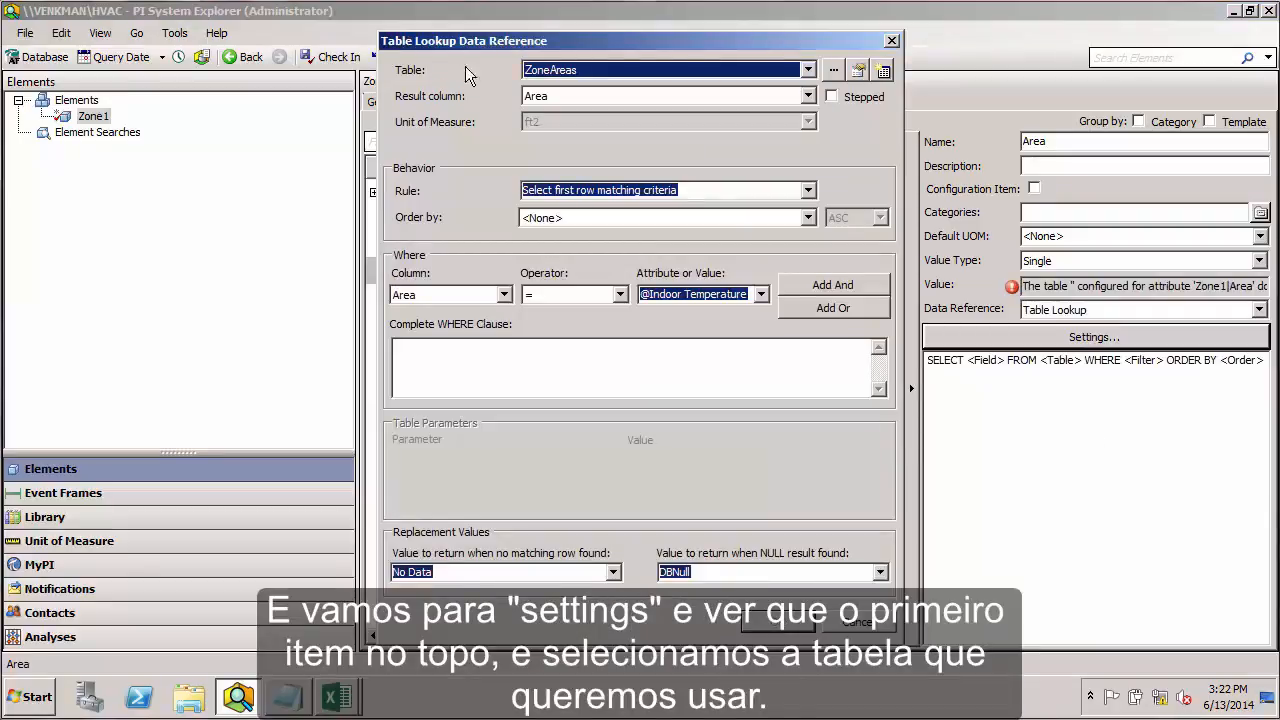
{"action": "left_click", "coordinate": [807, 67]}
{"action": "left_click", "coordinate": [809, 70]}
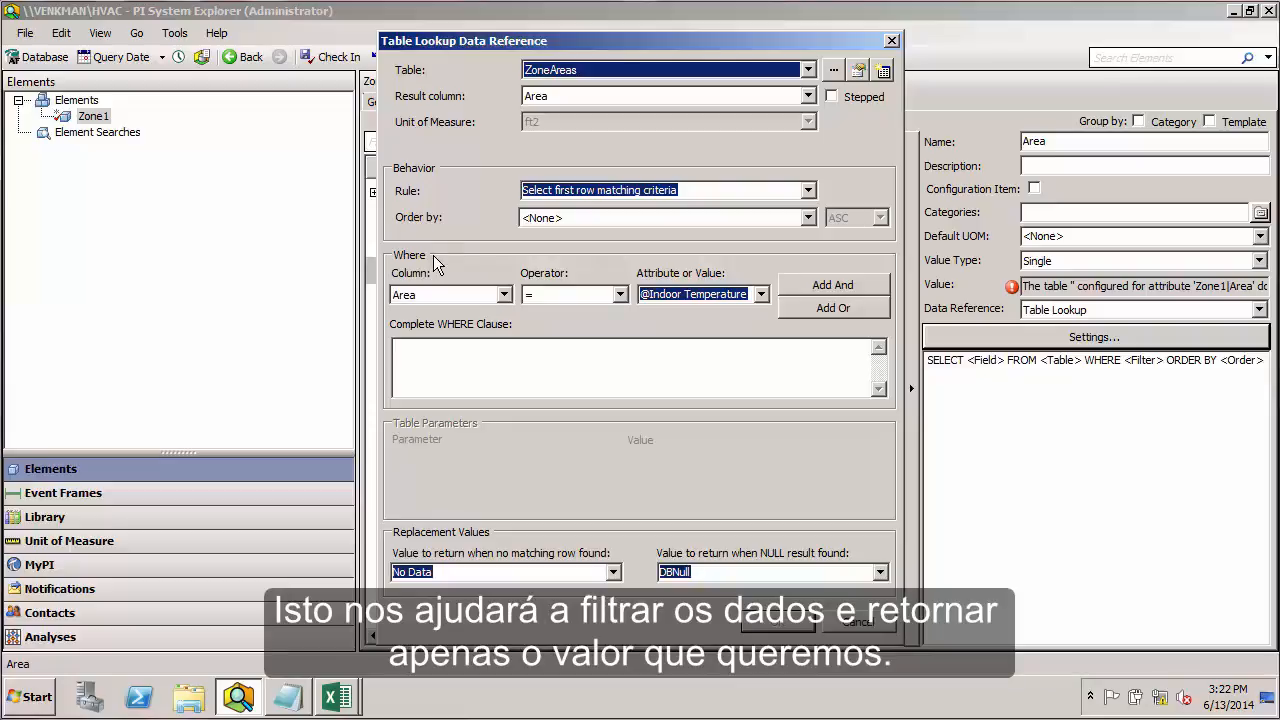
{"action": "left_click", "coordinate": [503, 295]}
{"action": "left_click", "coordinate": [500, 327]}
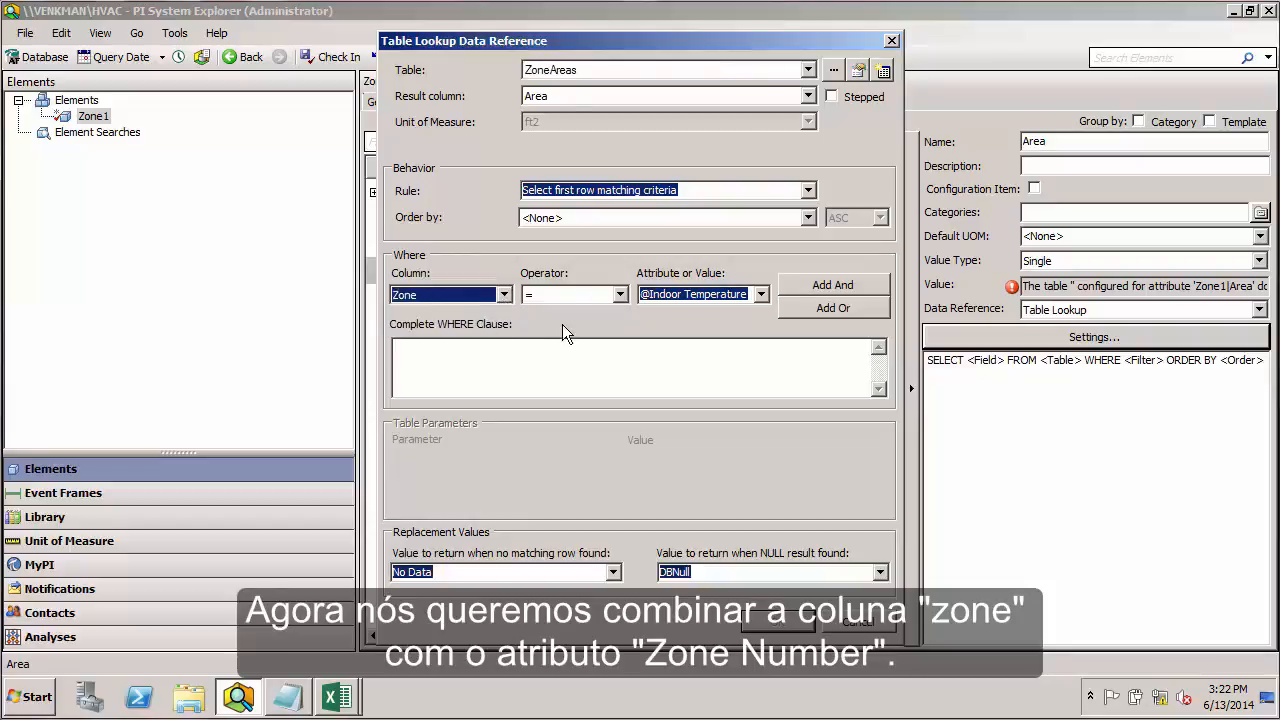
{"action": "left_click", "coordinate": [761, 294]}
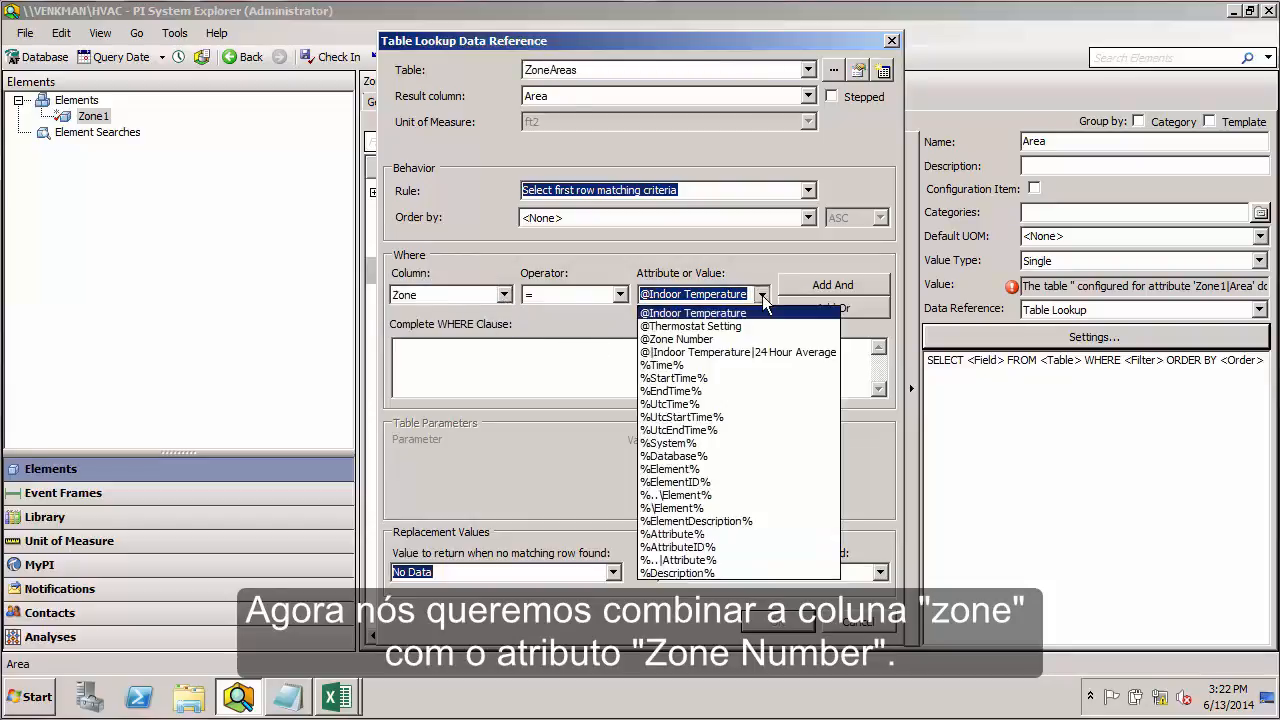
{"action": "left_click", "coordinate": [733, 340]}
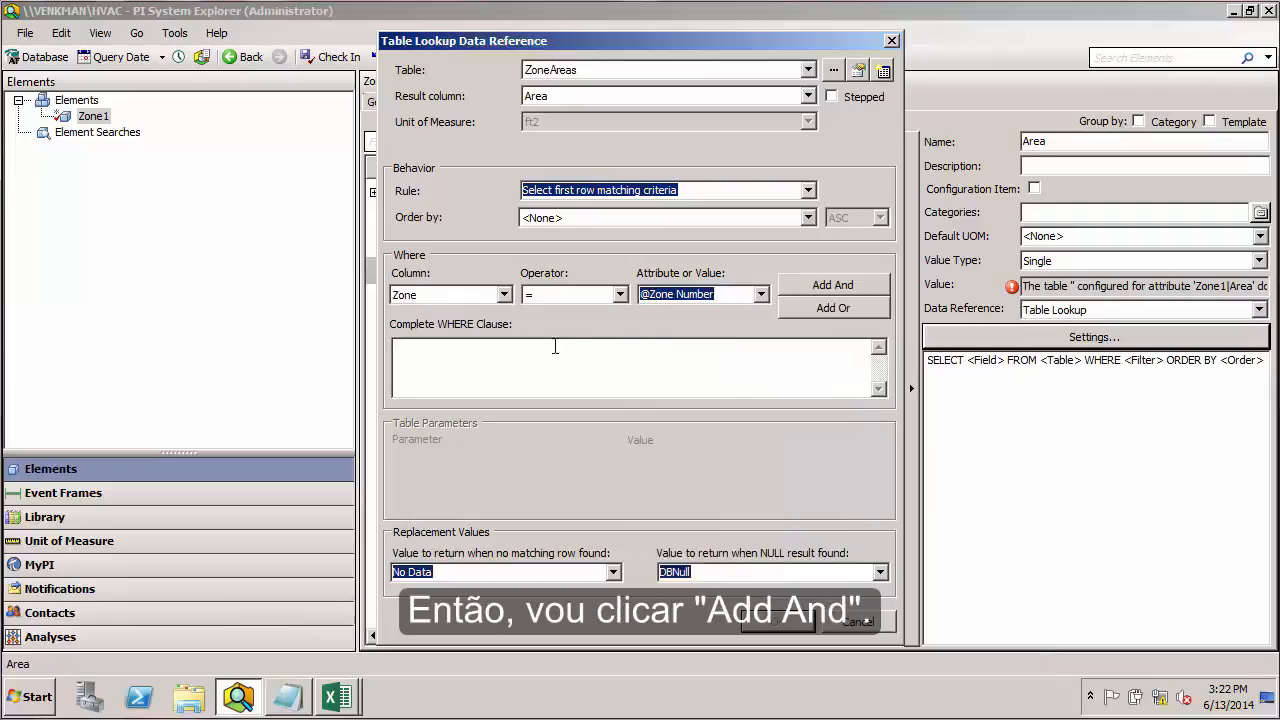
{"action": "left_click", "coordinate": [831, 286]}
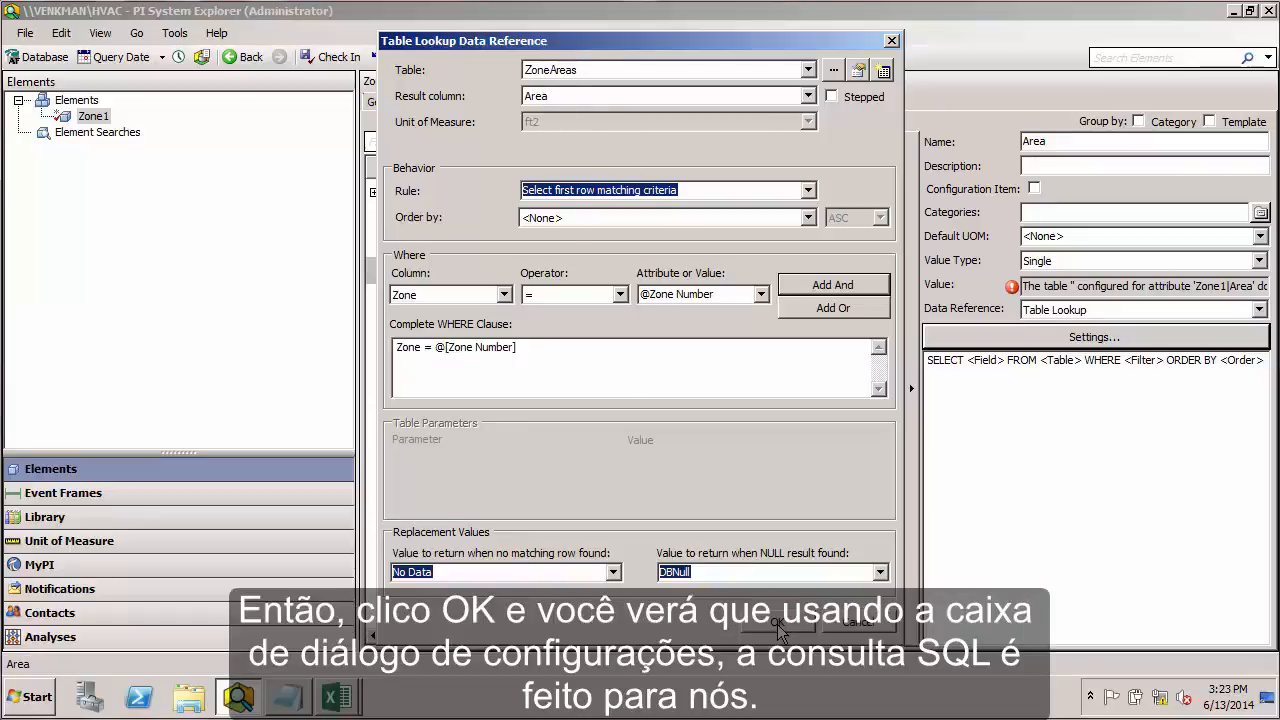
{"action": "left_click", "coordinate": [777, 622]}
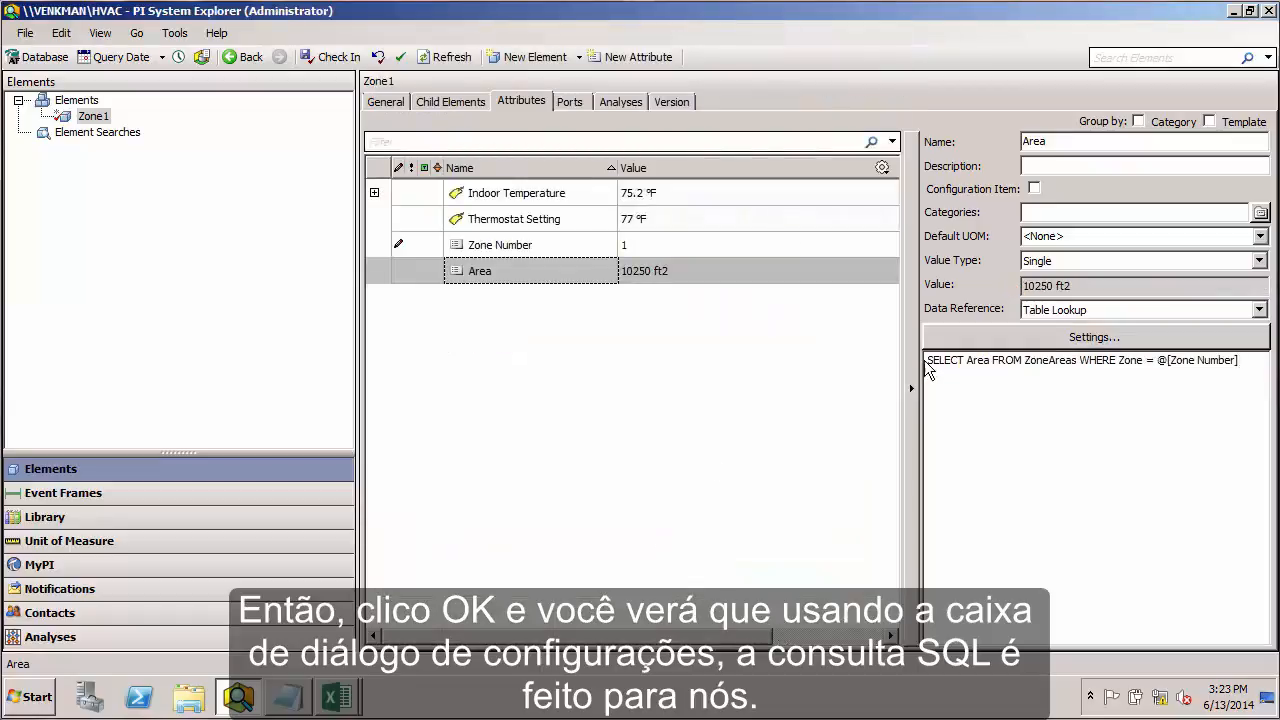
Examine the Area attribute's generated query and value, and compare the value with the zone 1 row in the ZoneAreas table
{"action": "left_click_drag", "start_coordinate": [926, 360], "coordinate": [966, 360]}
{"action": "left_click_drag", "start_coordinate": [1101, 360], "coordinate": [1252, 358]}
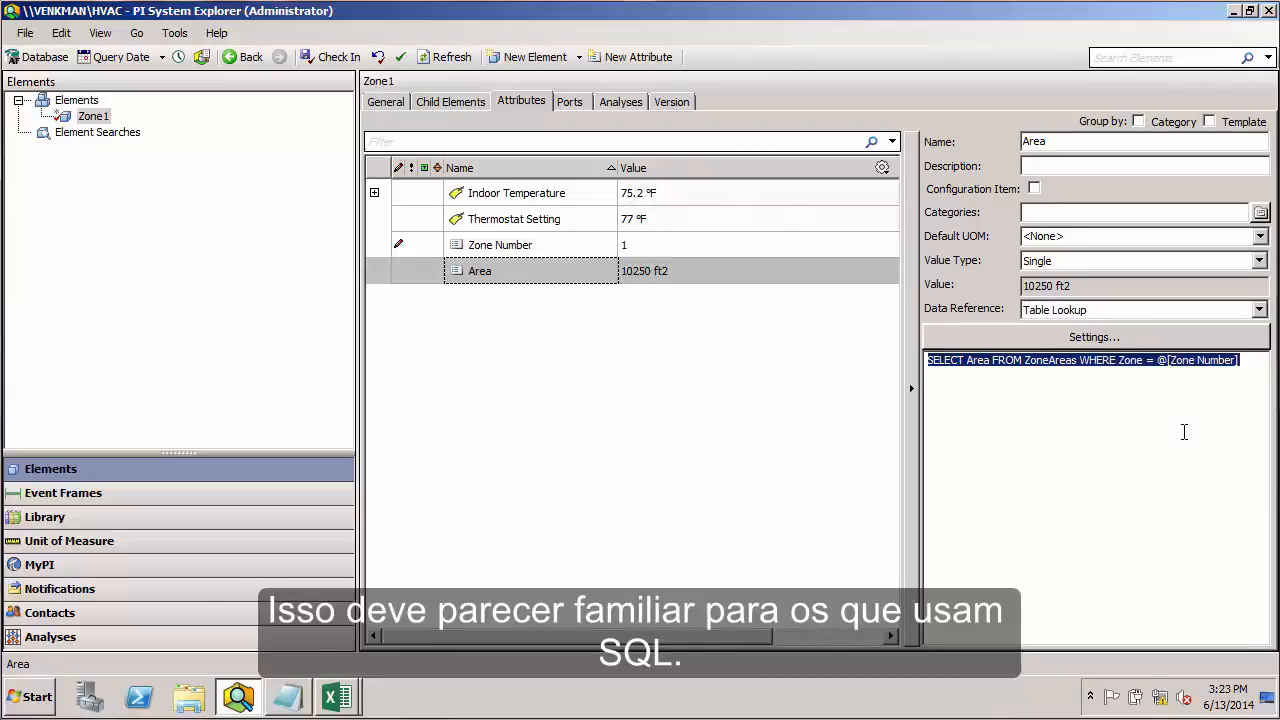
{"action": "left_click", "coordinate": [543, 276]}
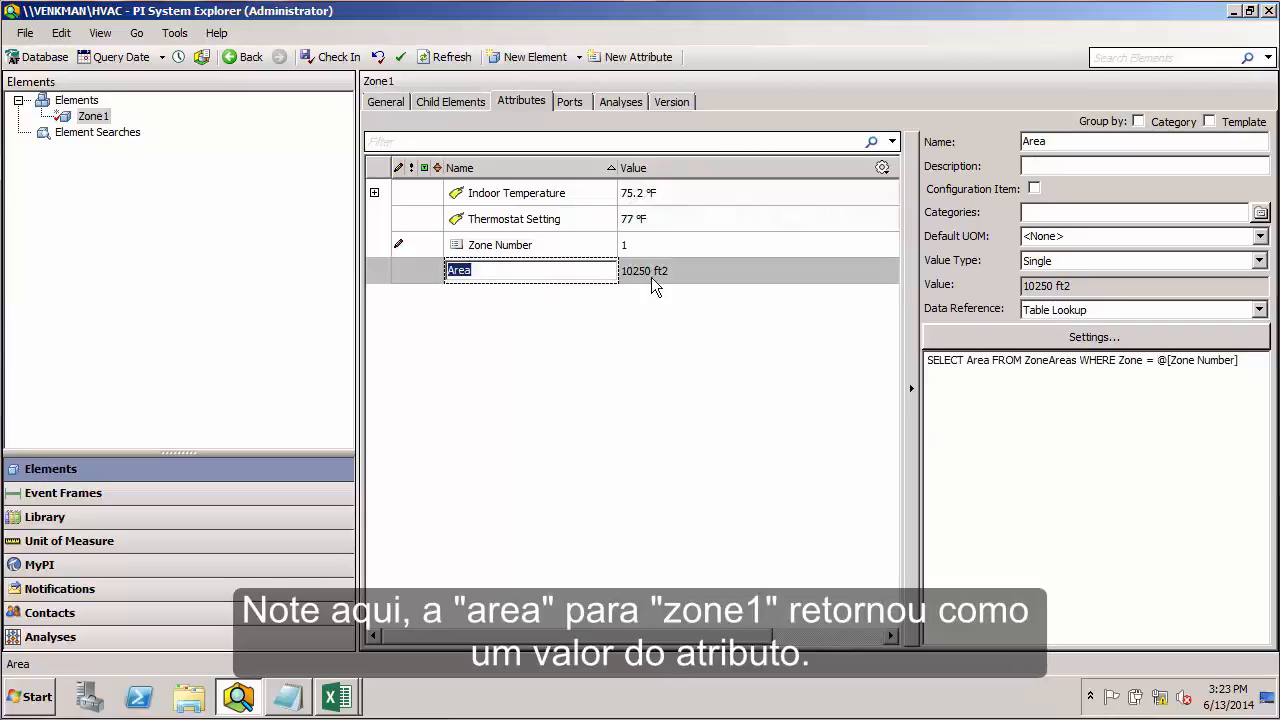
{"action": "left_click", "coordinate": [685, 270]}
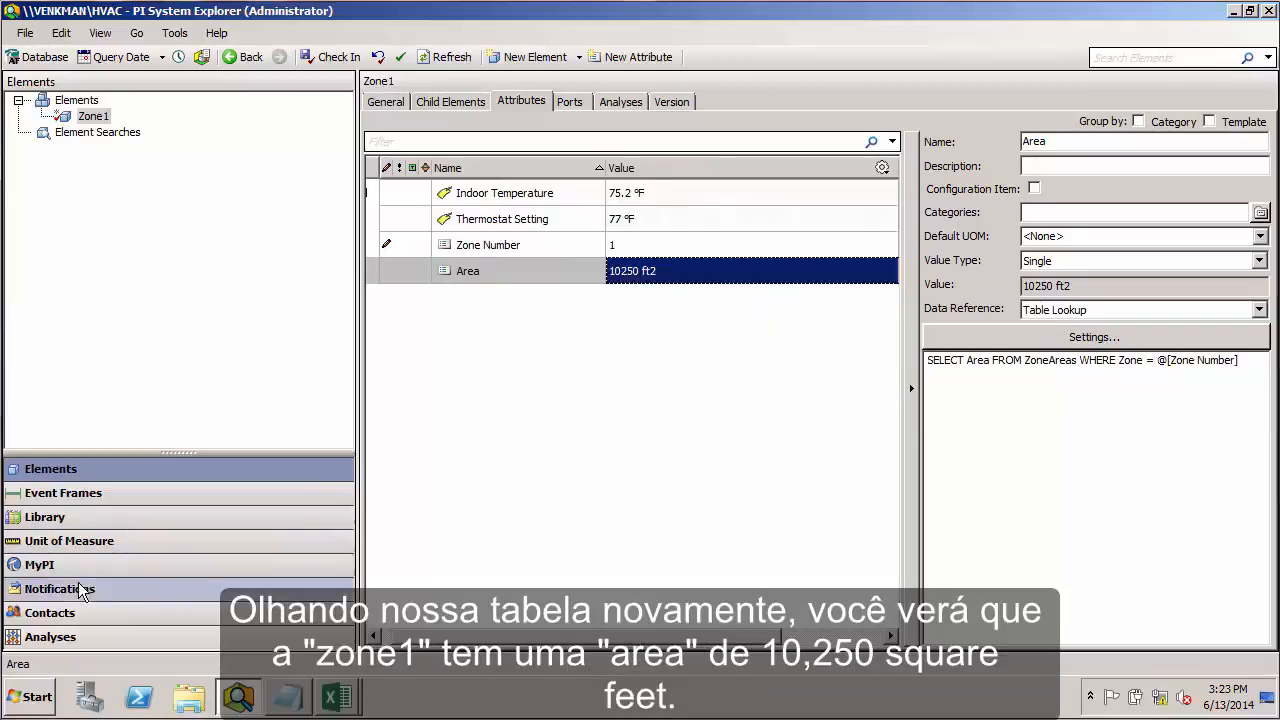
{"action": "left_click", "coordinate": [44, 517]}
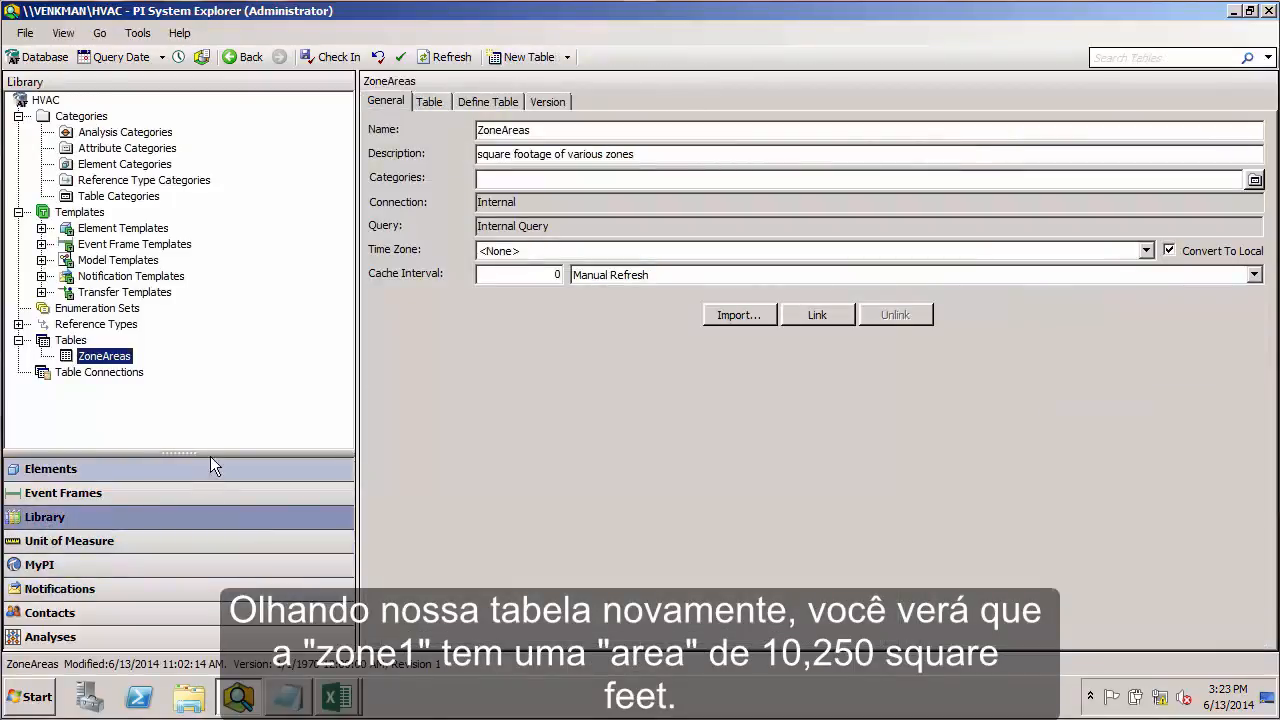
{"action": "left_click", "coordinate": [433, 104]}
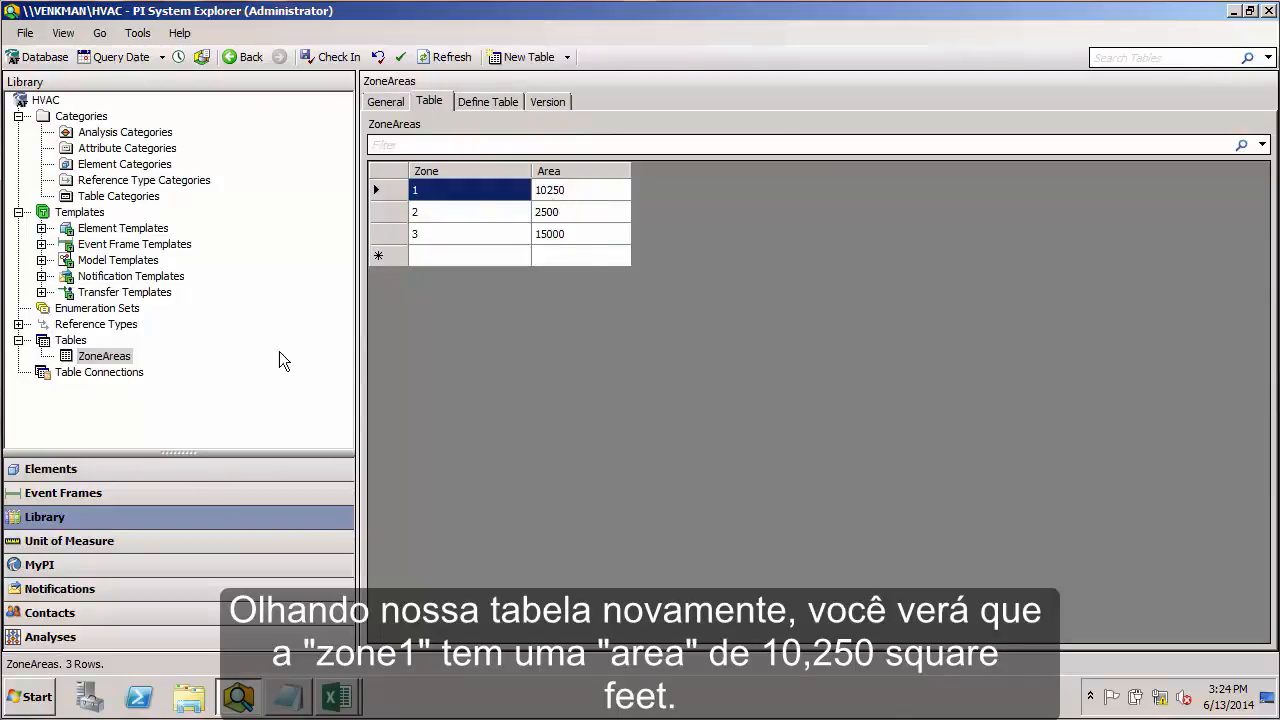
{"action": "left_click", "coordinate": [127, 466]}
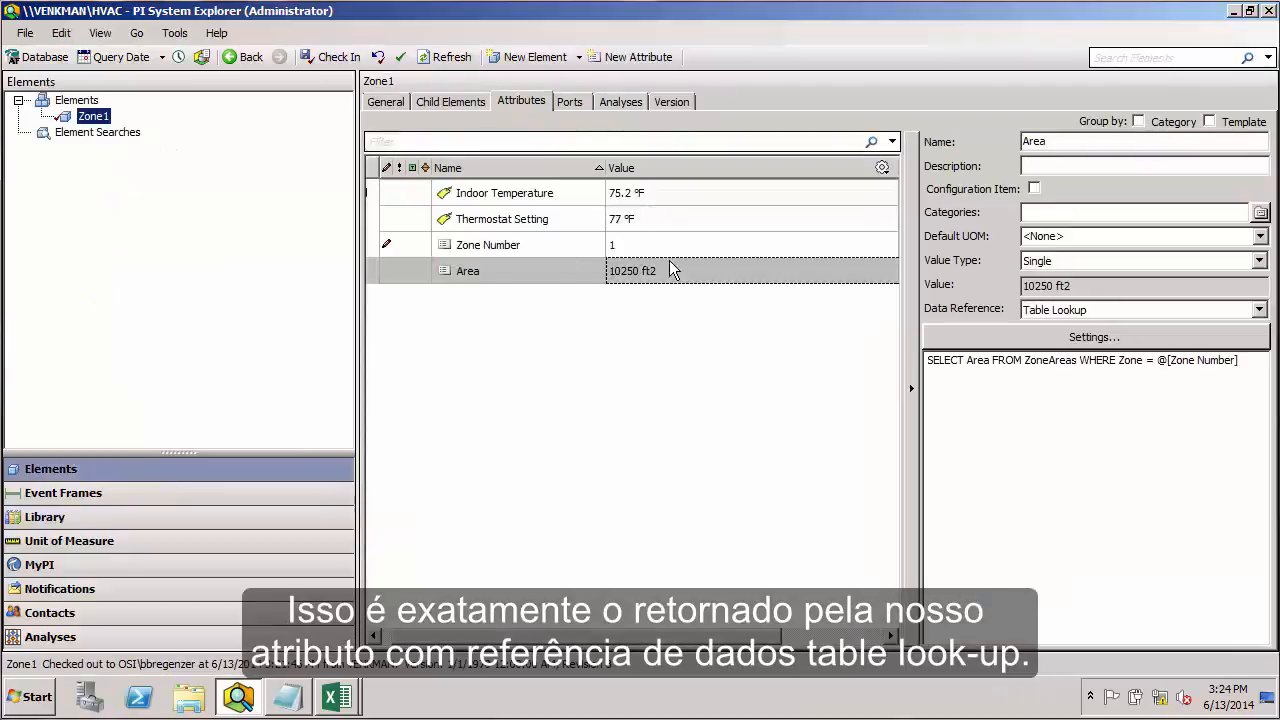
{"action": "mouse_move", "coordinate": [672, 269]}
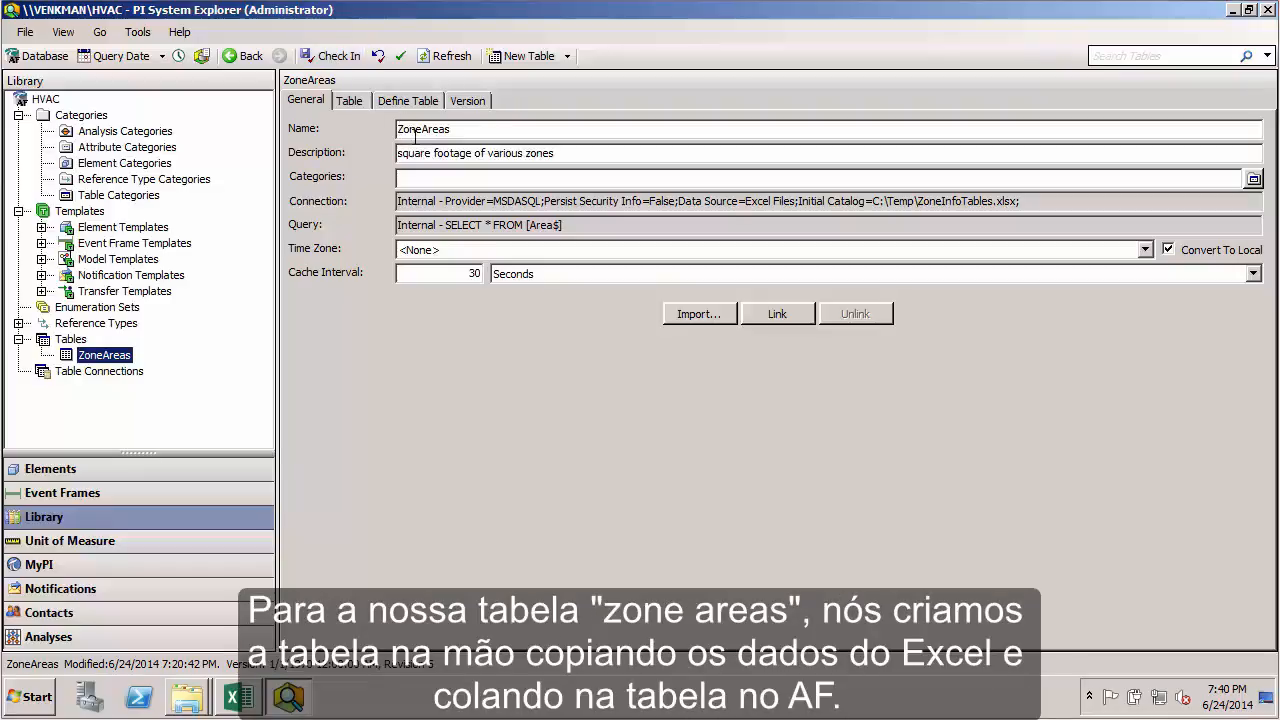
Check the source data in ZoneInfoTables.xlsx in Excel, then create a library table named ZoneAreas from Excel in PI System Explorer
{"action": "left_click", "coordinate": [250, 702]}
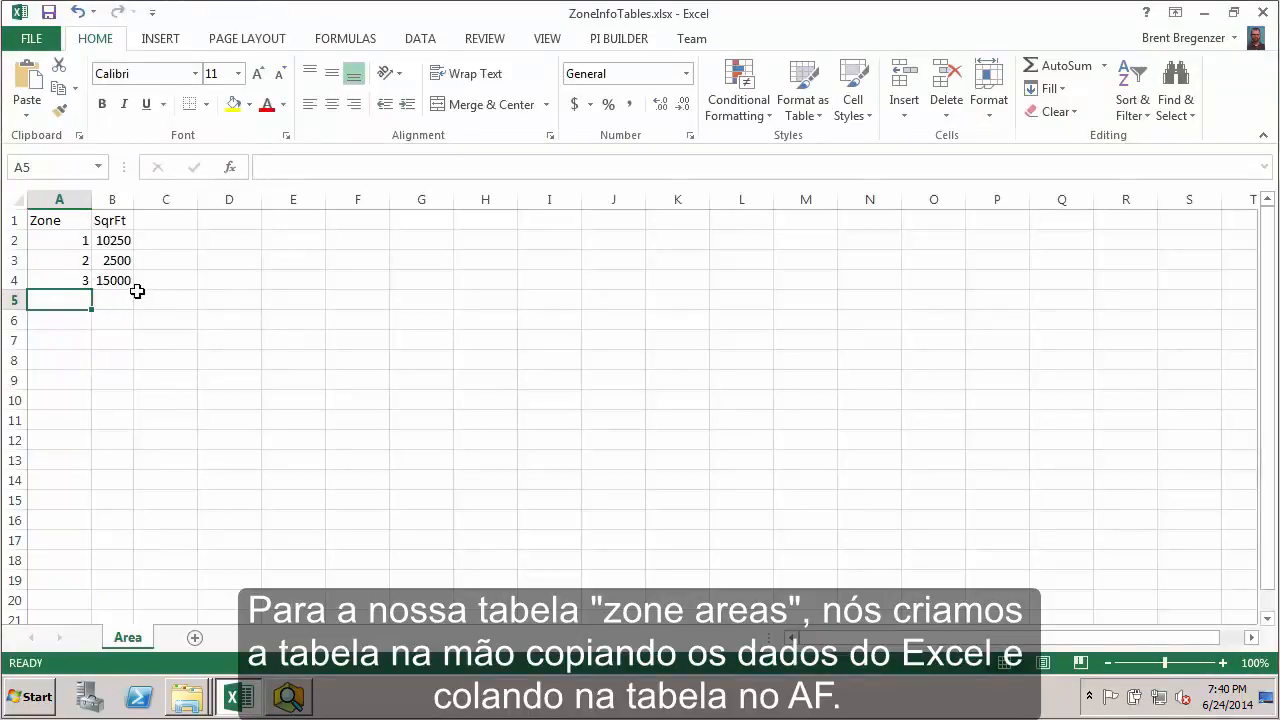
{"action": "left_click", "coordinate": [1209, 14]}
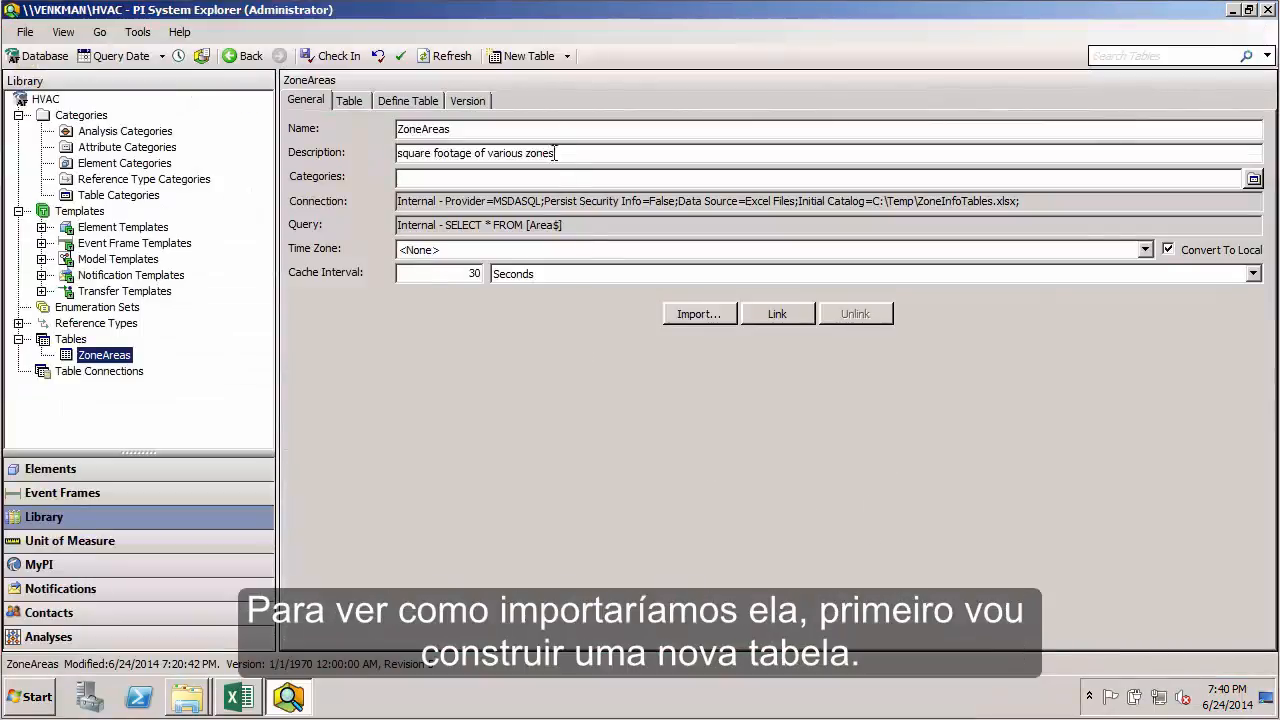
{"action": "left_click", "coordinate": [521, 57]}
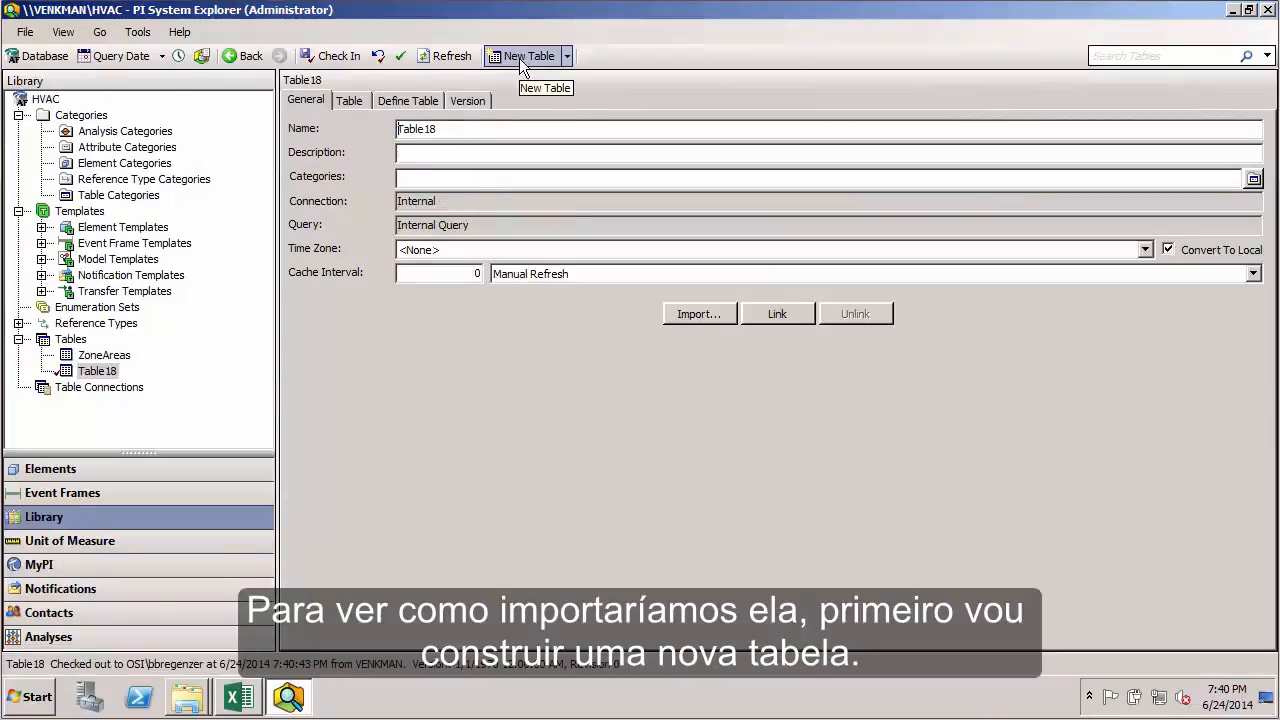
{"action": "double_click", "coordinate": [437, 133]}
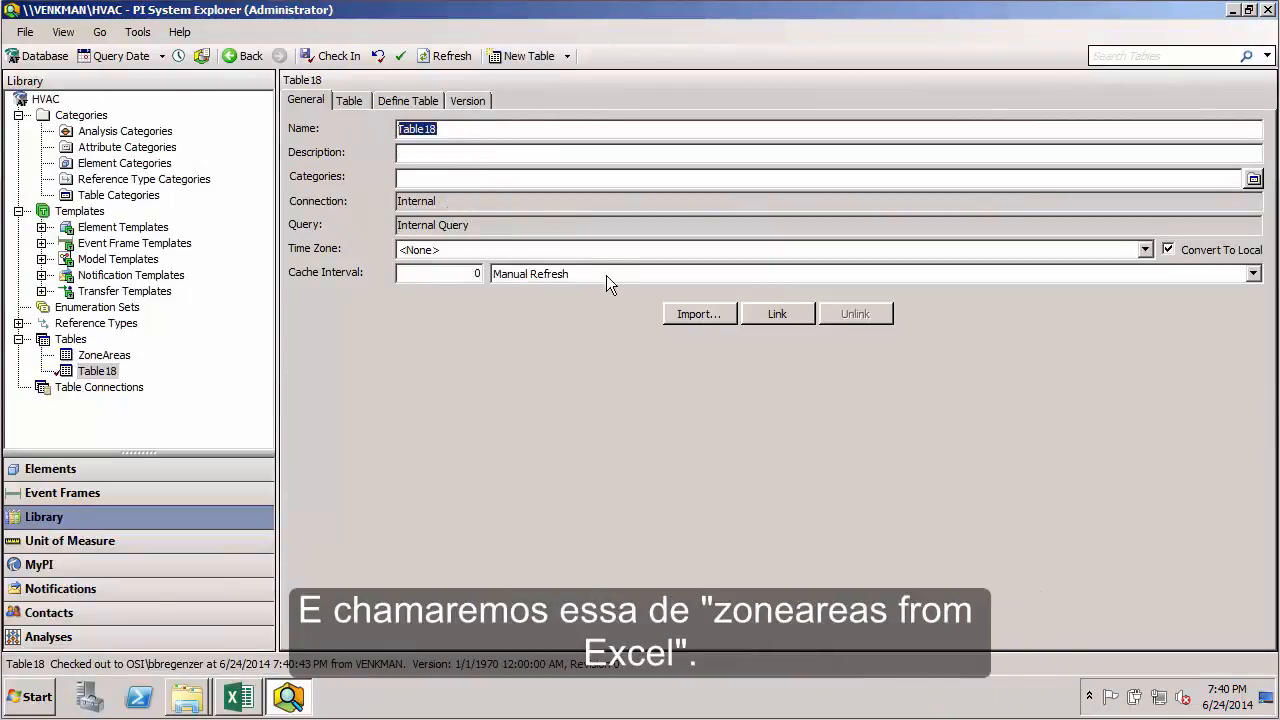
{"action": "type", "text": "ZoneAreas"}
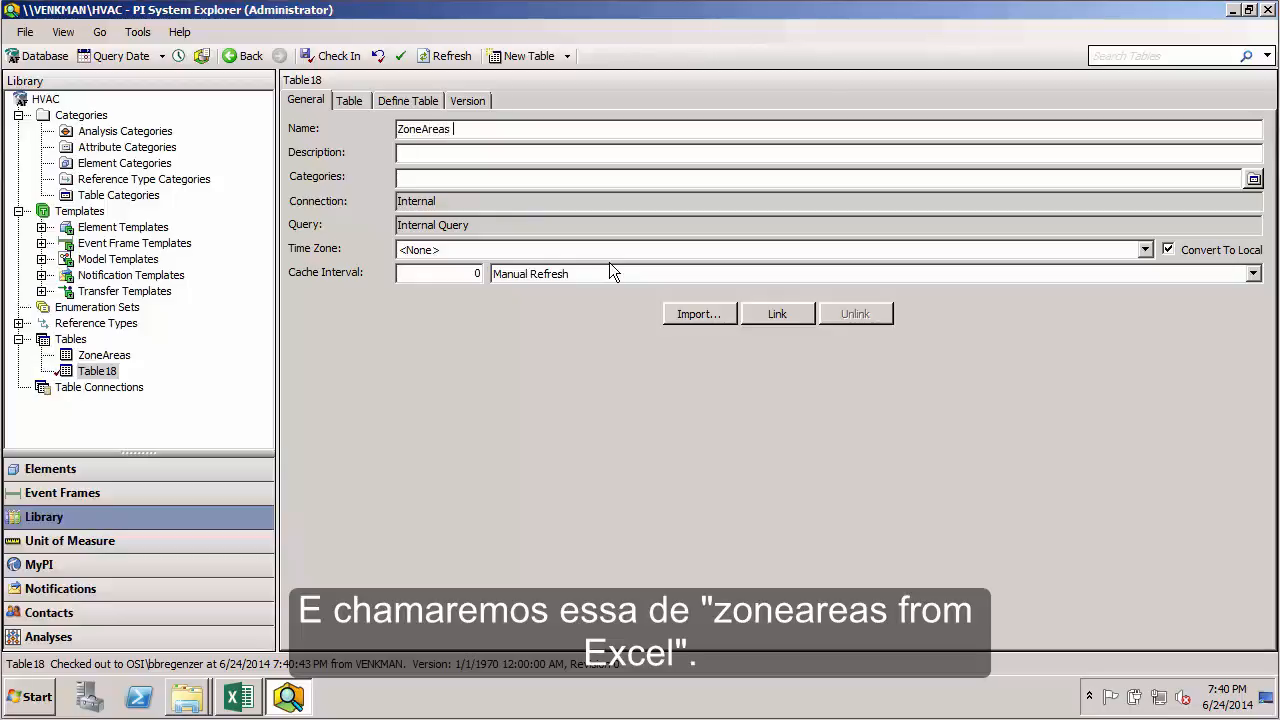
{"action": "type", "text": " from Excel"}
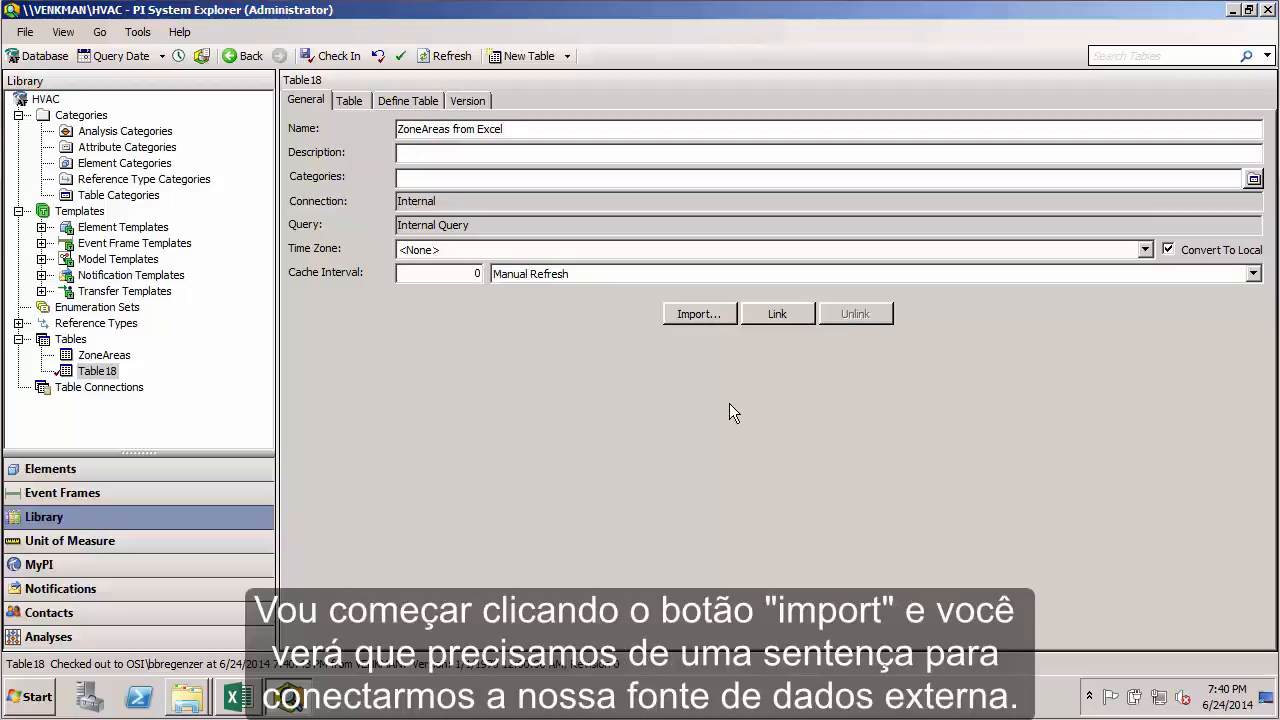
Start importing into the ZoneAreas from Excel table and build a connection using Microsoft OLE DB Provider for ODBC Drivers with the Excel Files data source
{"action": "left_click", "coordinate": [693, 314]}
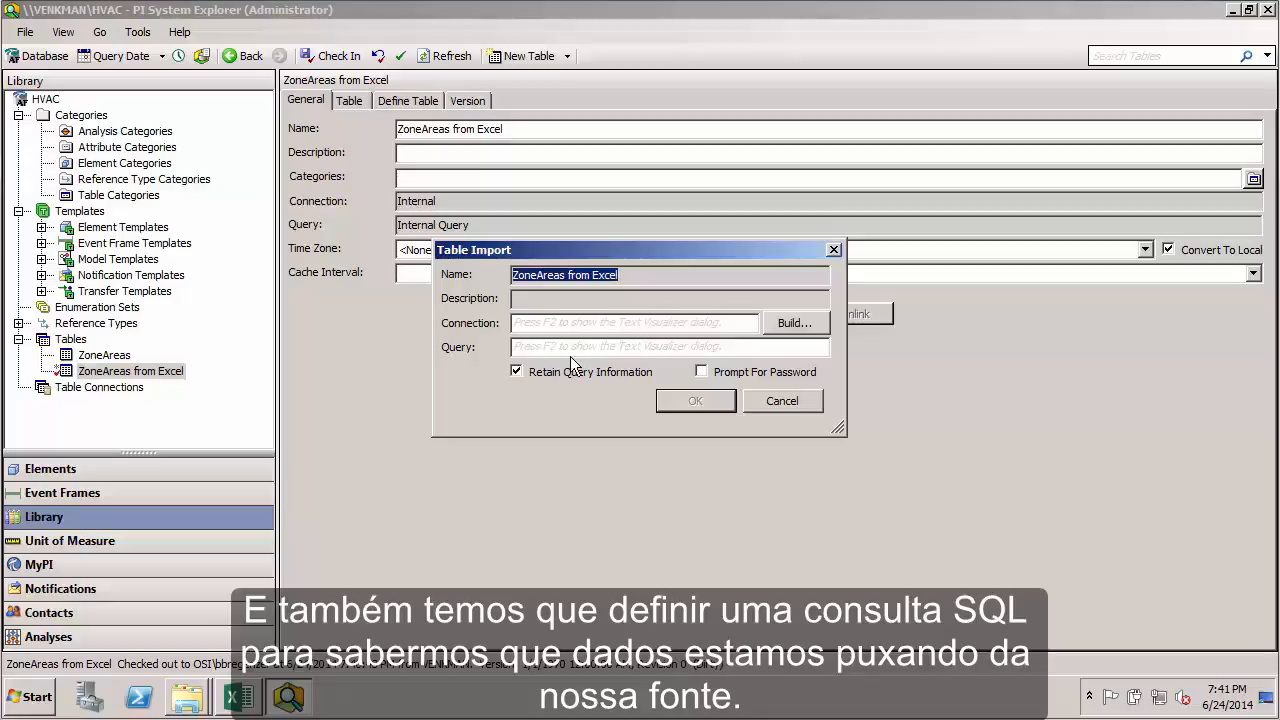
{"action": "left_click", "coordinate": [793, 324]}
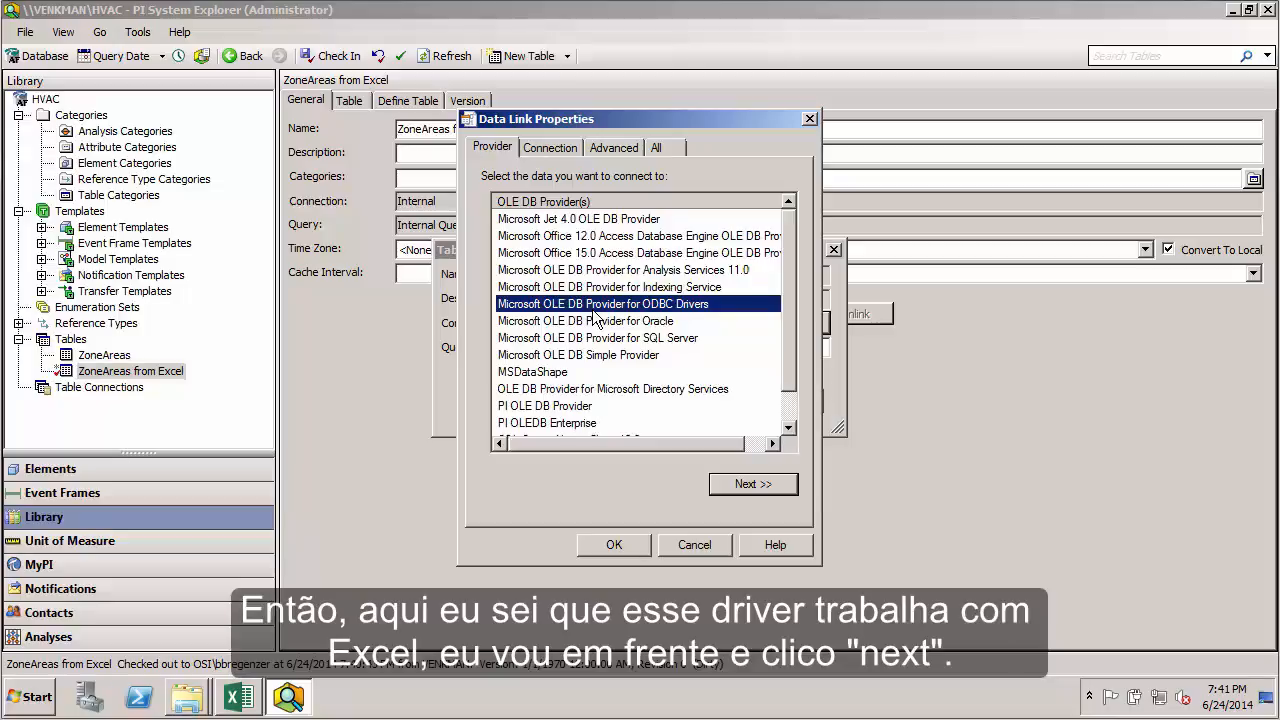
{"action": "left_click", "coordinate": [754, 486]}
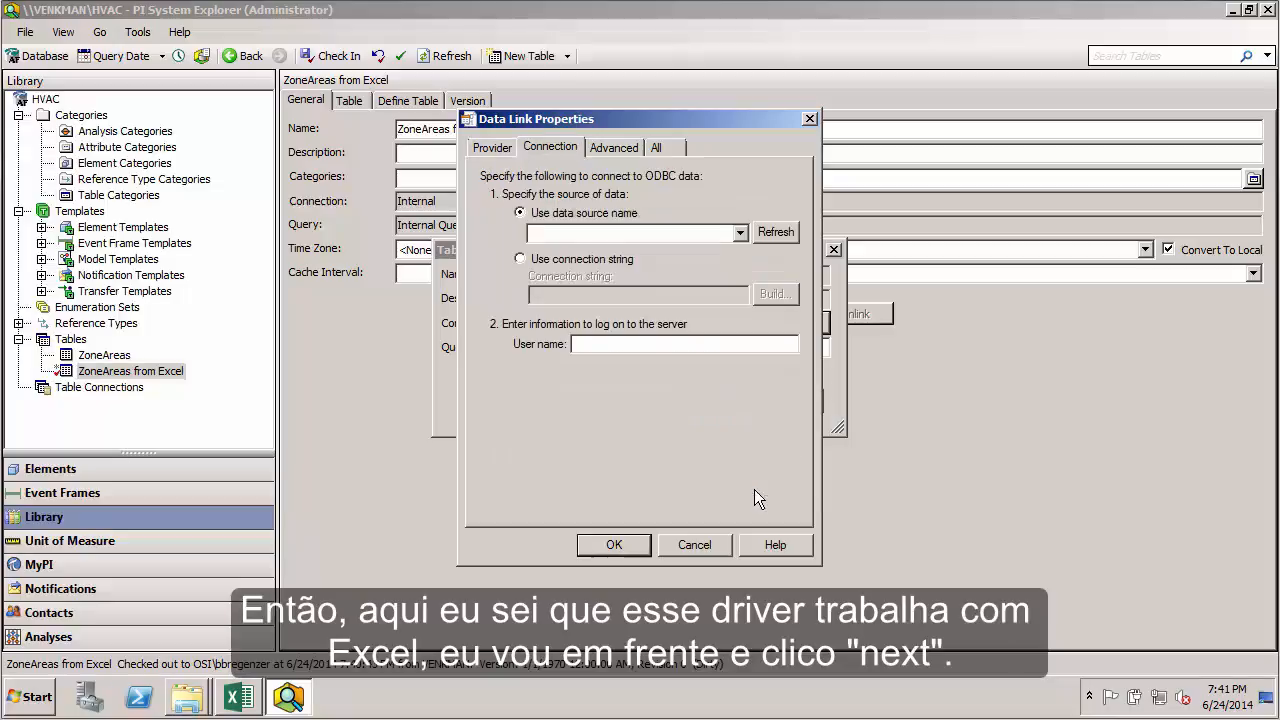
{"action": "left_click", "coordinate": [740, 233]}
{"action": "left_click", "coordinate": [712, 250]}
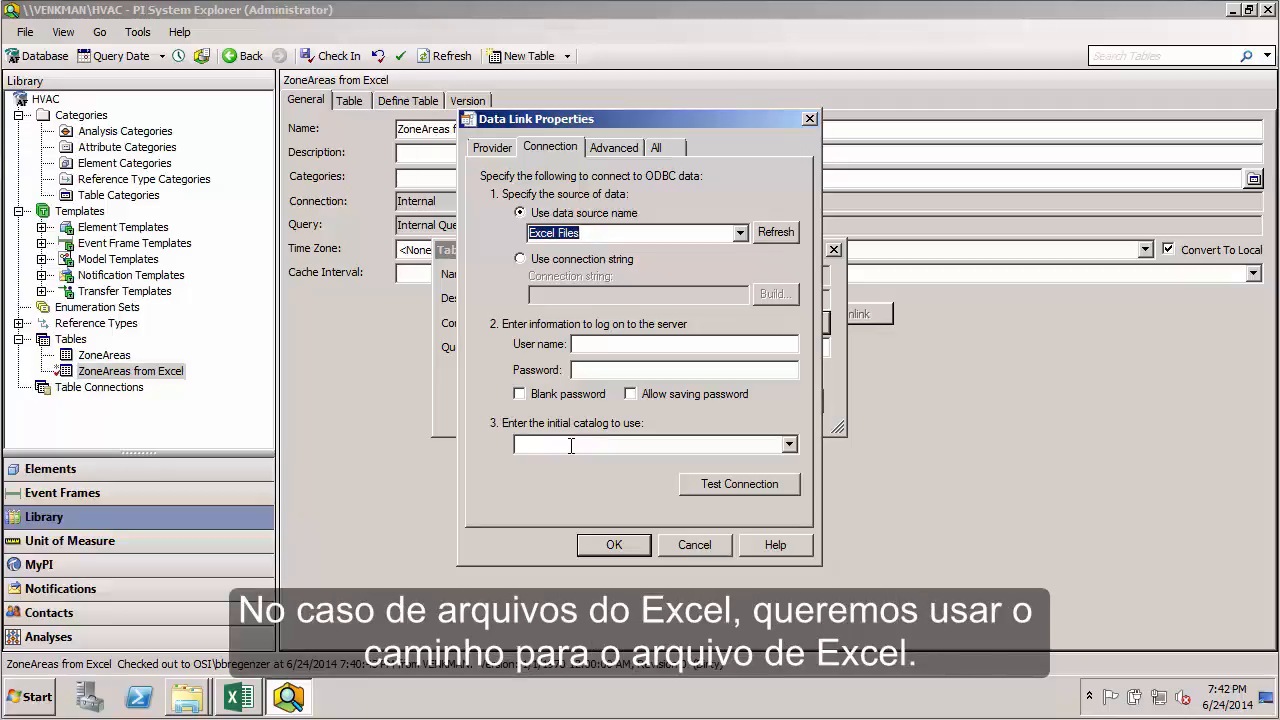
Switch to Excel, copy the file path of ZoneInfoTables.xlsx, check the worksheet's name, and return to PI System Explorer
{"action": "left_click", "coordinate": [243, 700]}
{"action": "left_click", "coordinate": [40, 40]}
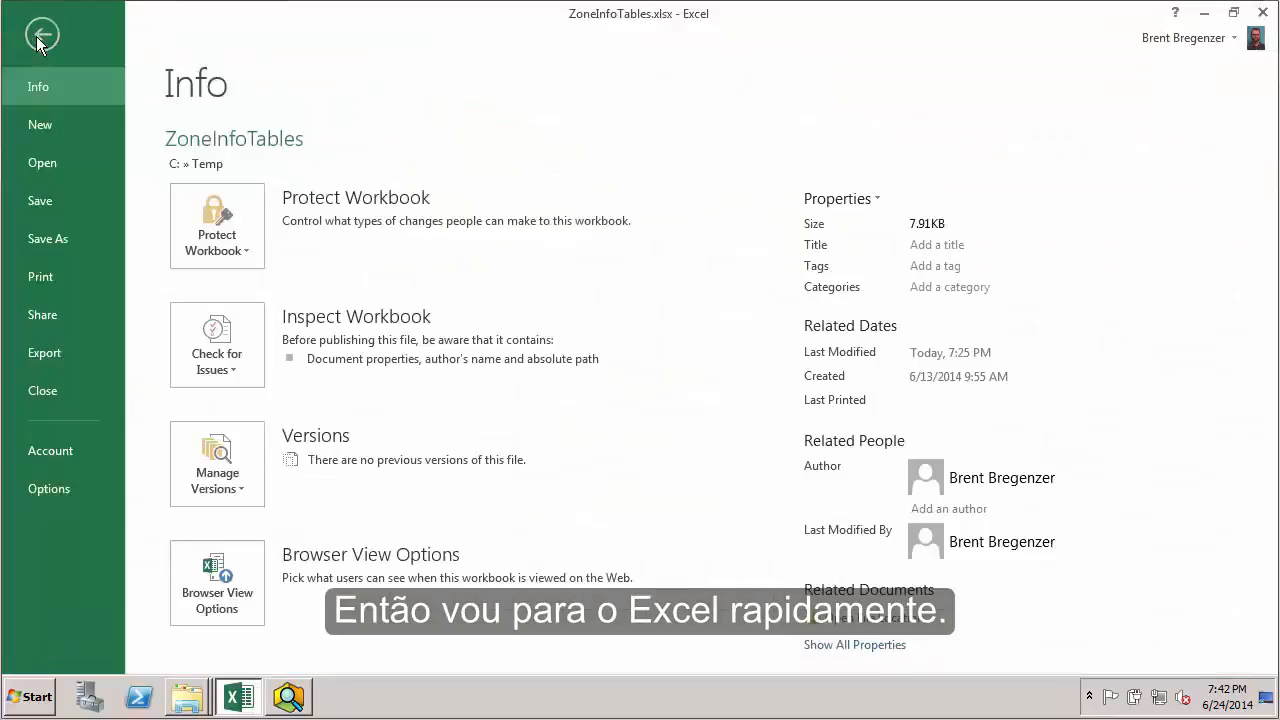
{"action": "left_click", "coordinate": [203, 165]}
{"action": "left_click", "coordinate": [297, 178]}
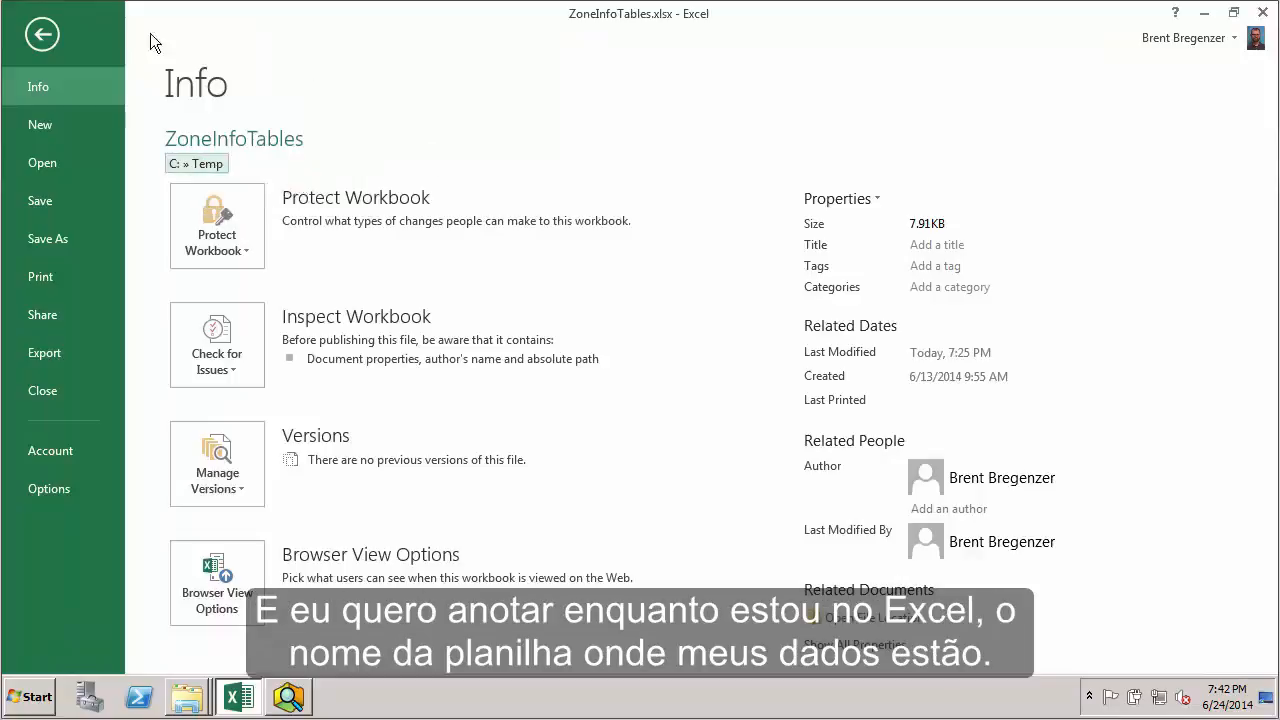
{"action": "left_click", "coordinate": [43, 35]}
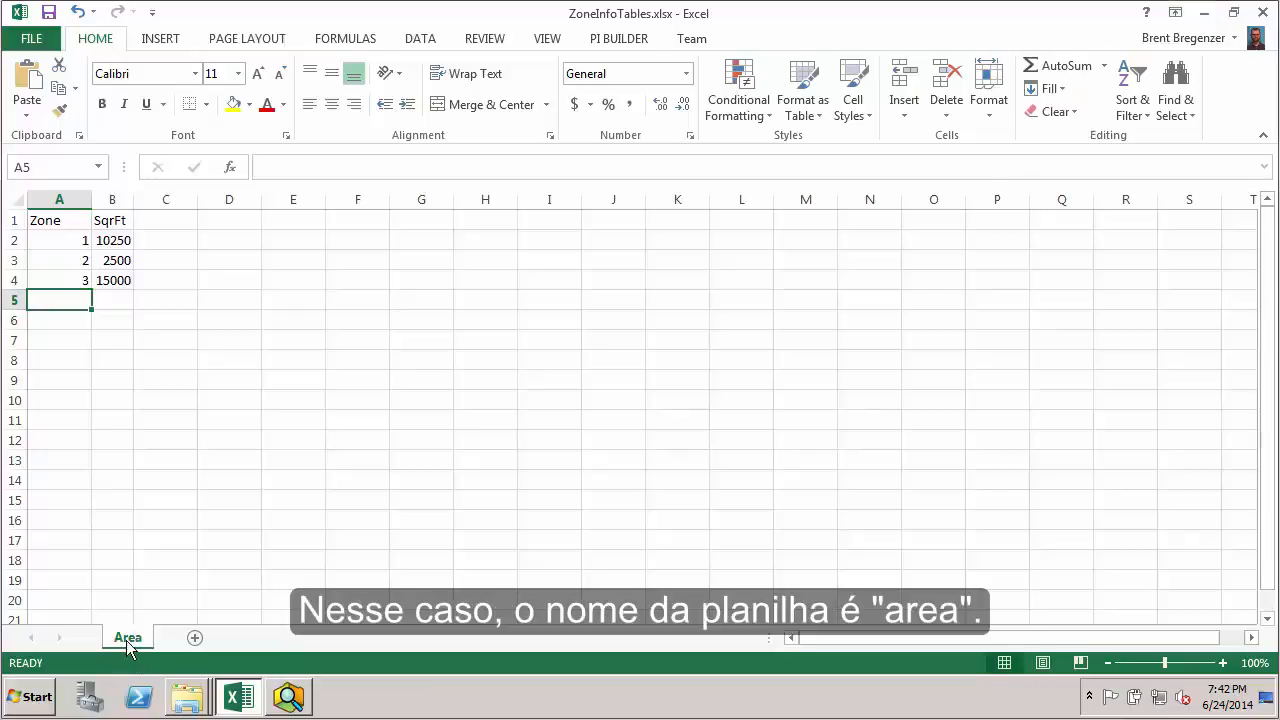
{"action": "left_click", "coordinate": [1207, 22]}
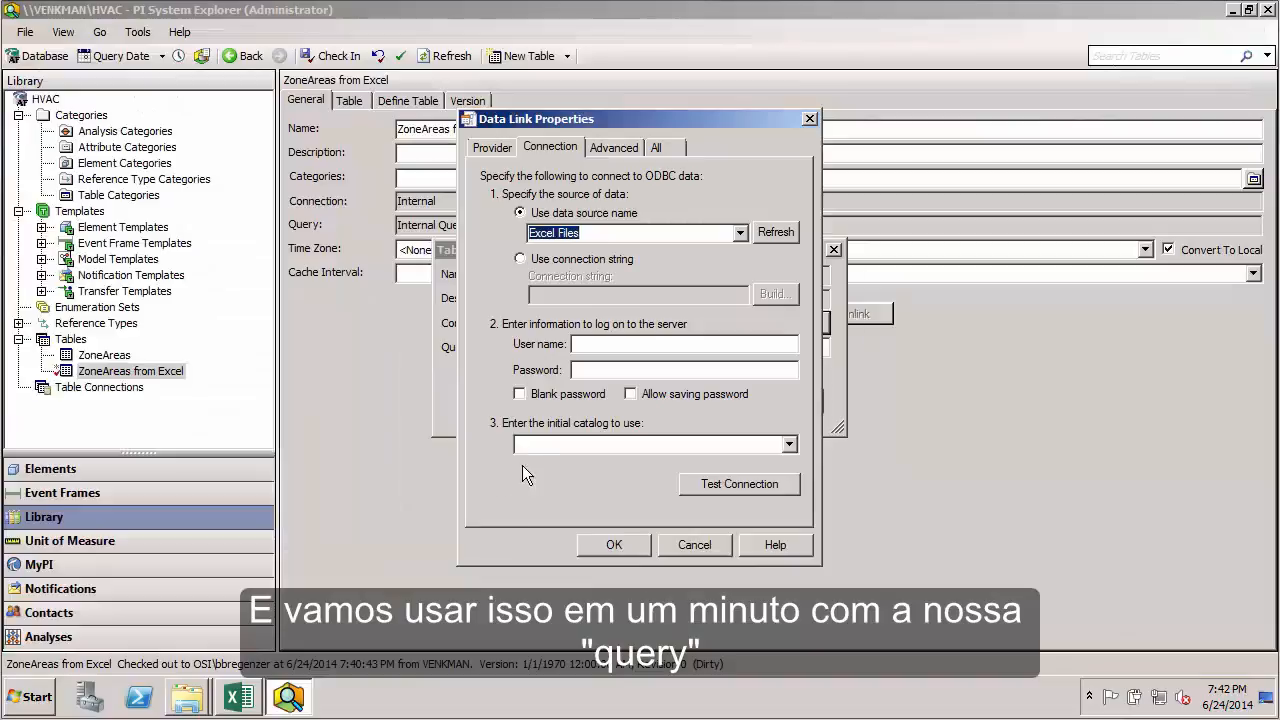
Paste the workbook path as the initial catalog and trim its file prefix so it reads C:\Temp\ZoneInfoTables.xlsx
{"action": "left_click", "coordinate": [538, 443]}
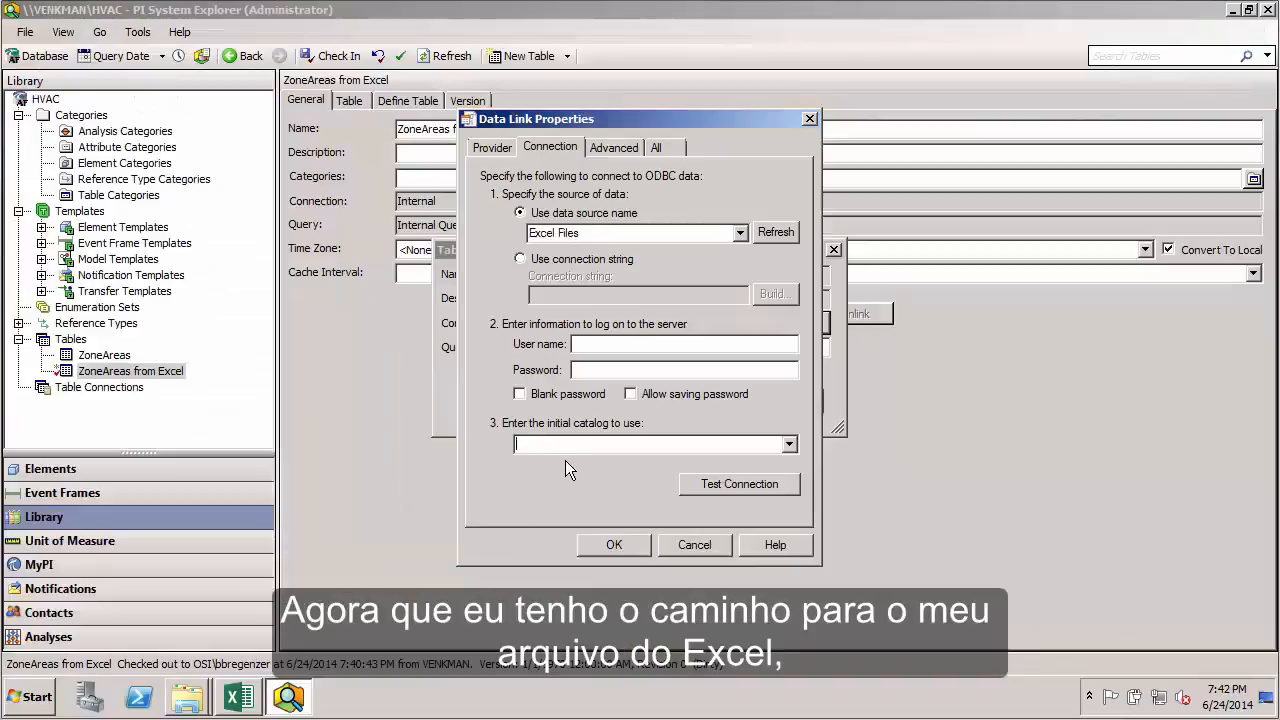
{"action": "key", "text": "ctrl+v"}
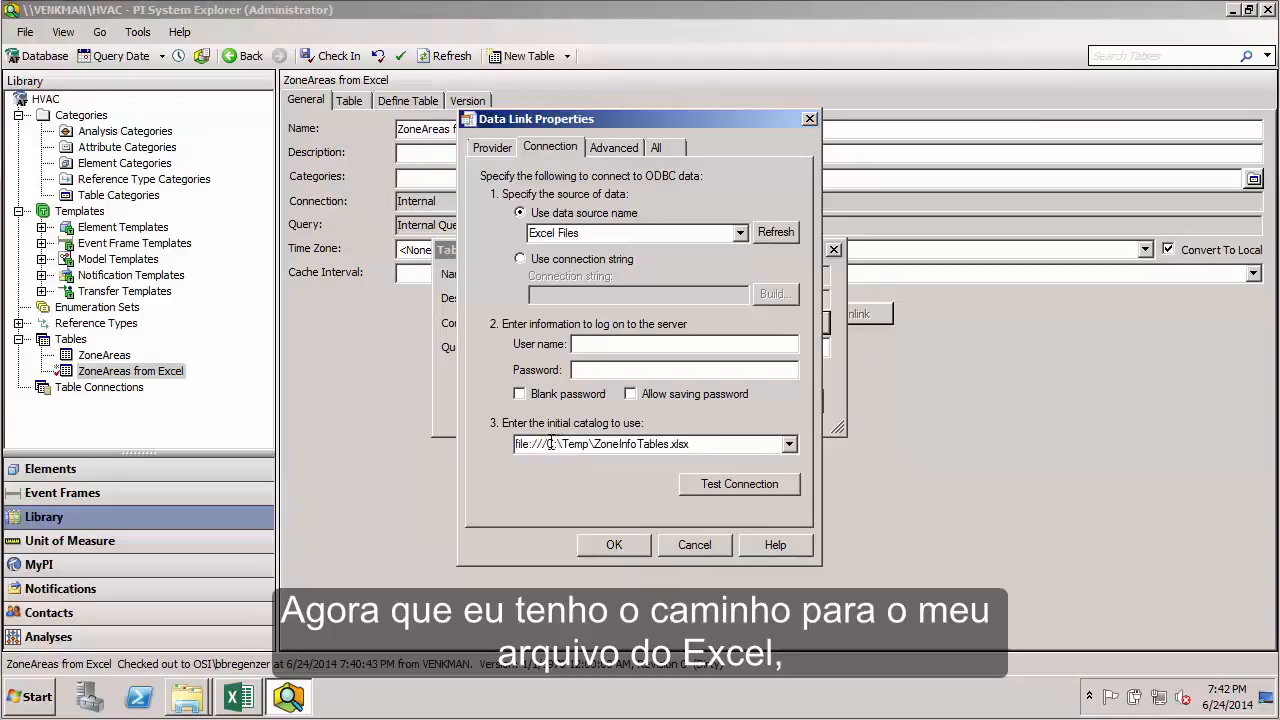
{"action": "key", "text": "BackSpace"}
{"action": "key", "text": "BackSpace"}
{"action": "key", "text": "BackSpace"}
{"action": "key", "text": "BackSpace"}
{"action": "key", "text": "BackSpace"}
{"action": "key", "text": "BackSpace"}
{"action": "key", "text": "BackSpace"}
{"action": "key", "text": "BackSpace"}
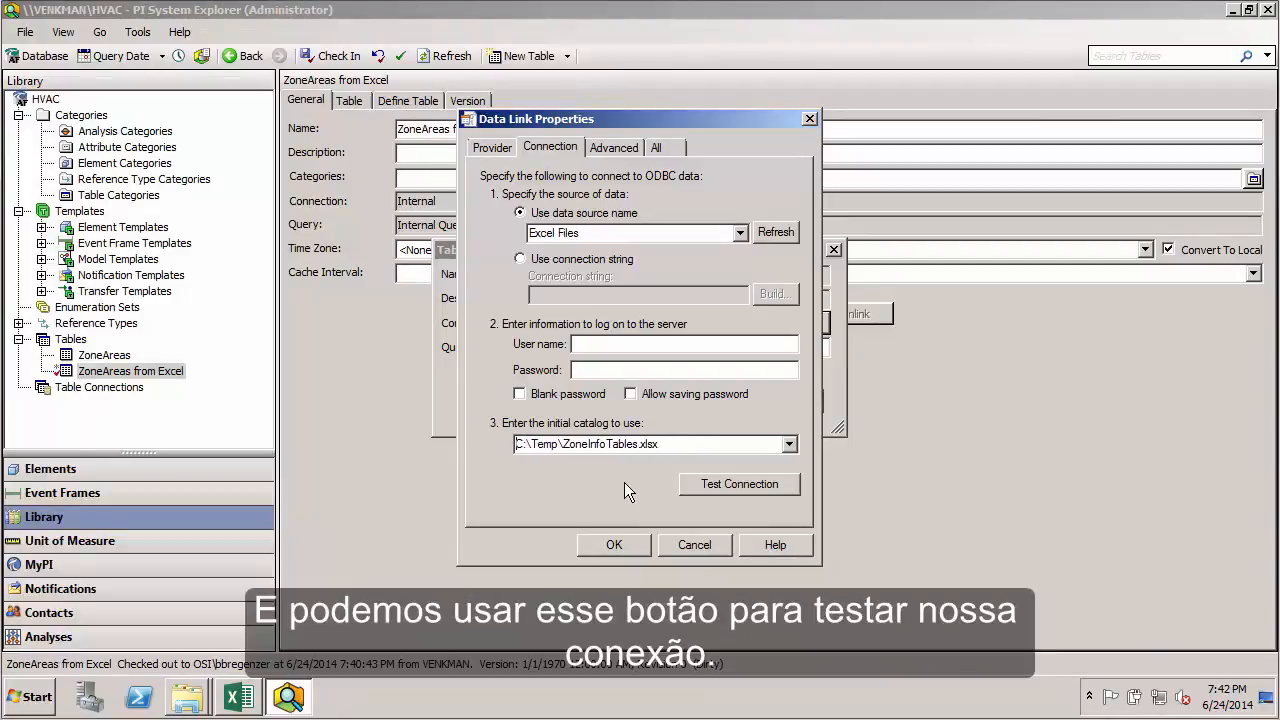
Test the connection to the Excel workbook and accept the data link properties
{"action": "left_click", "coordinate": [738, 484]}
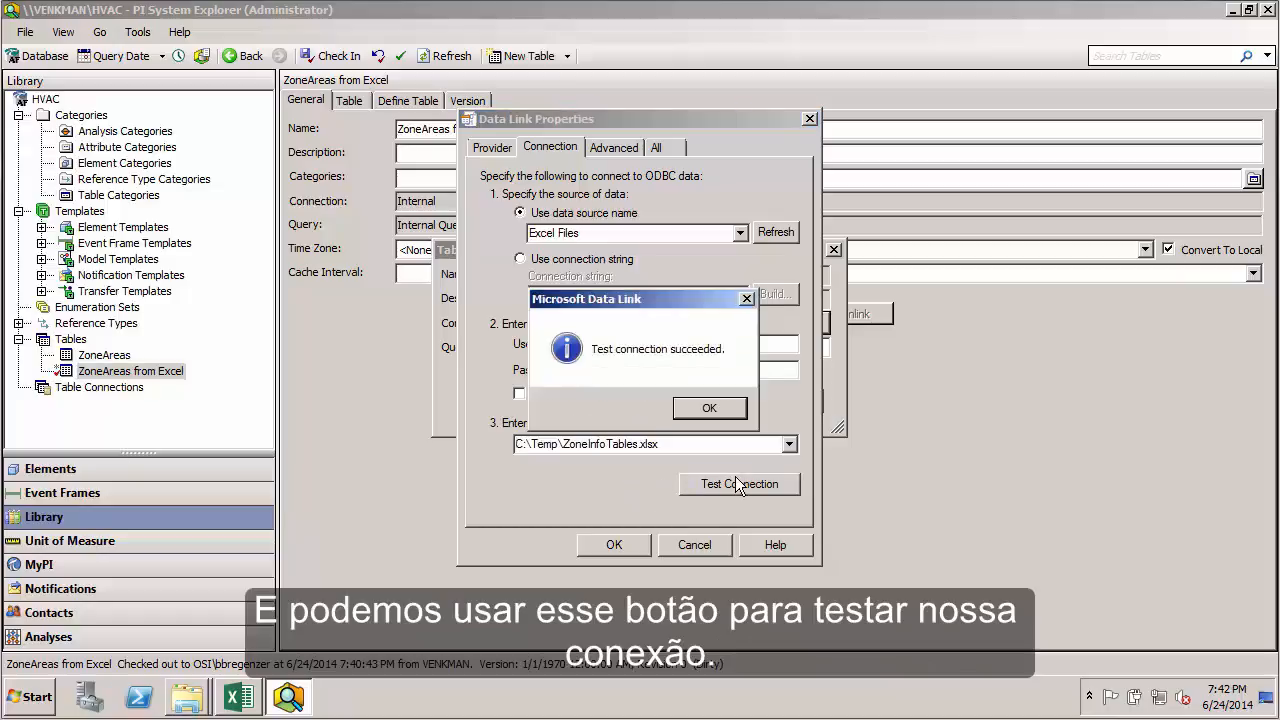
{"action": "left_click", "coordinate": [708, 409]}
{"action": "left_click", "coordinate": [612, 545]}
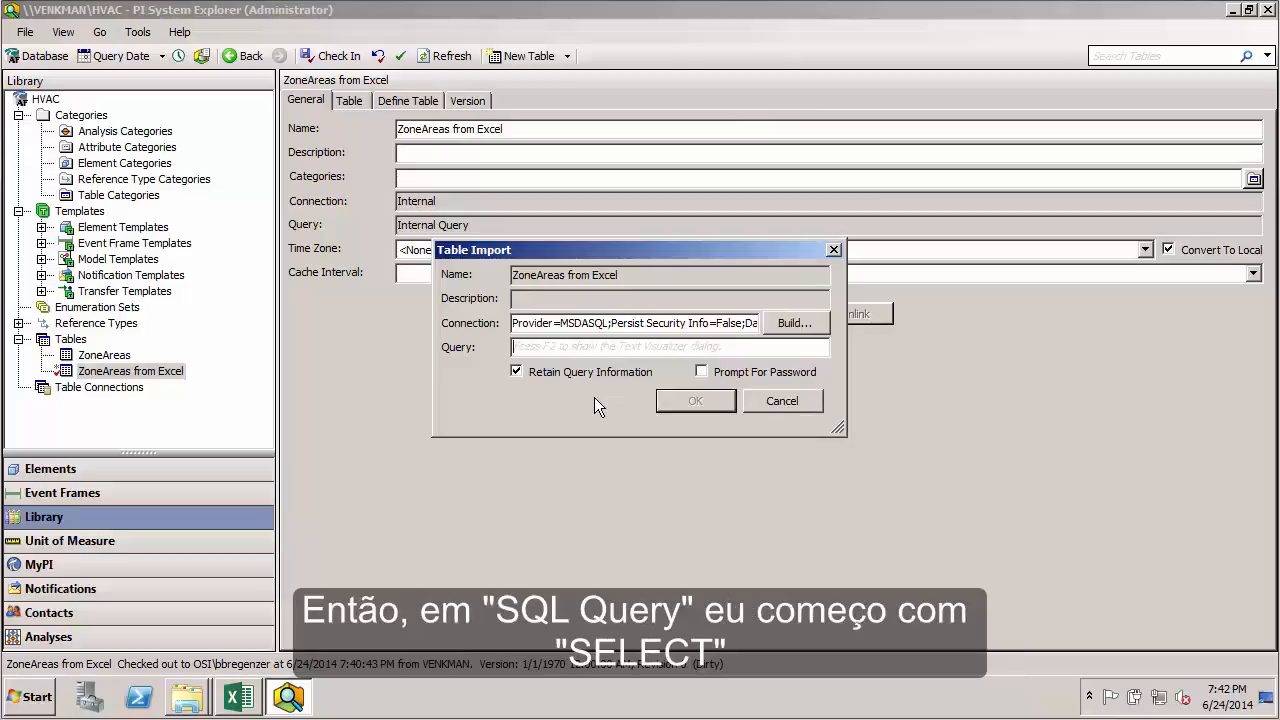
Enter the import query SELECT * FROM [Area$] and run the table import
{"action": "type", "text": "SELEC"}
{"action": "type", "text": "T *"}
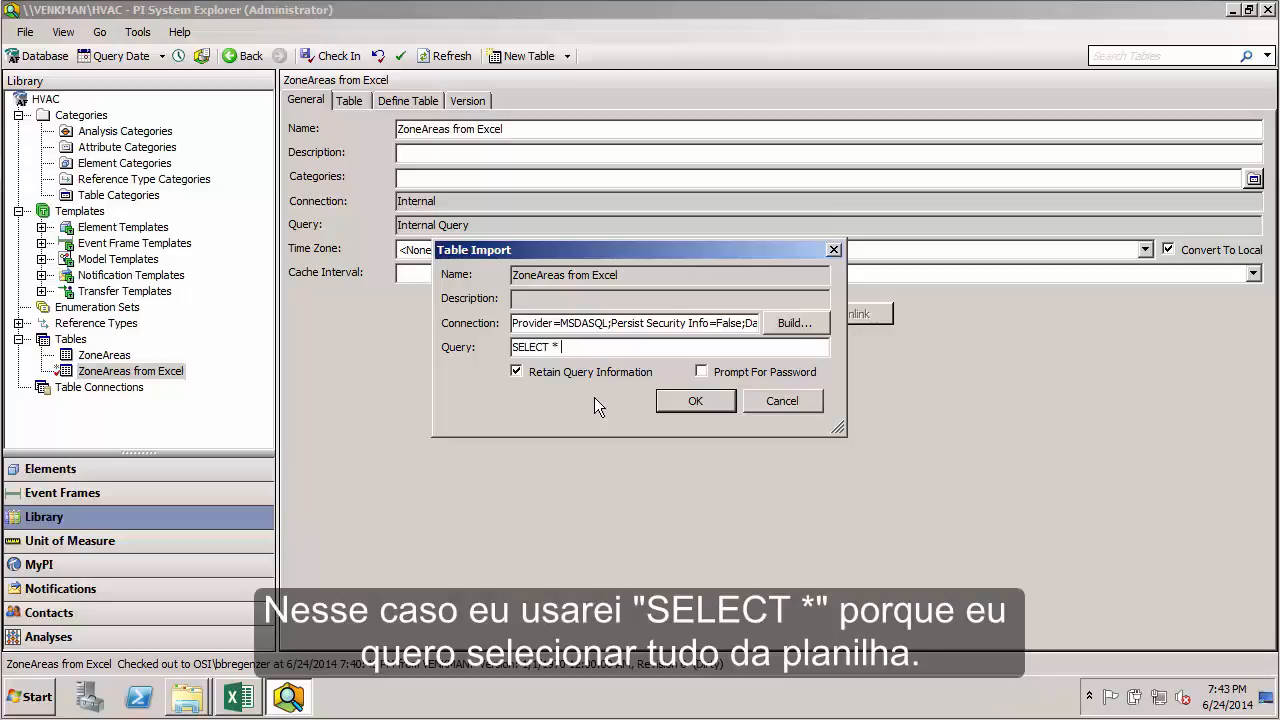
{"action": "type", "text": "FROM"}
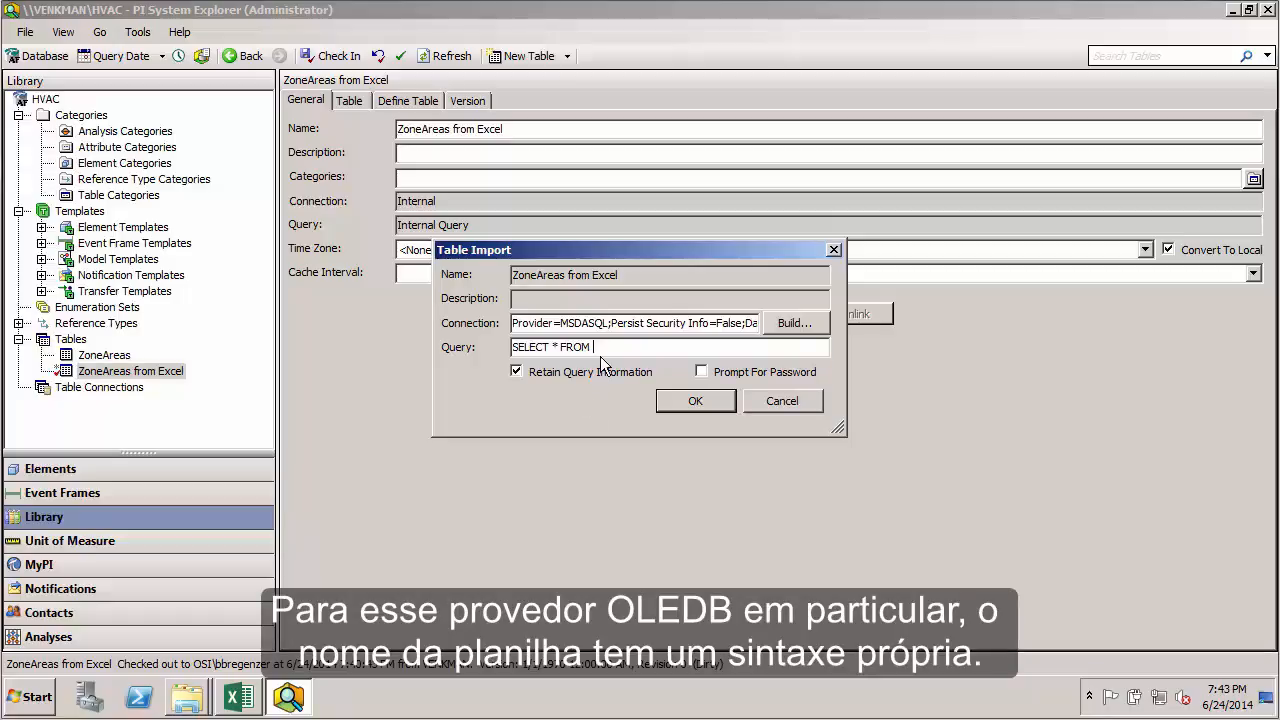
{"action": "type", "text": "["}
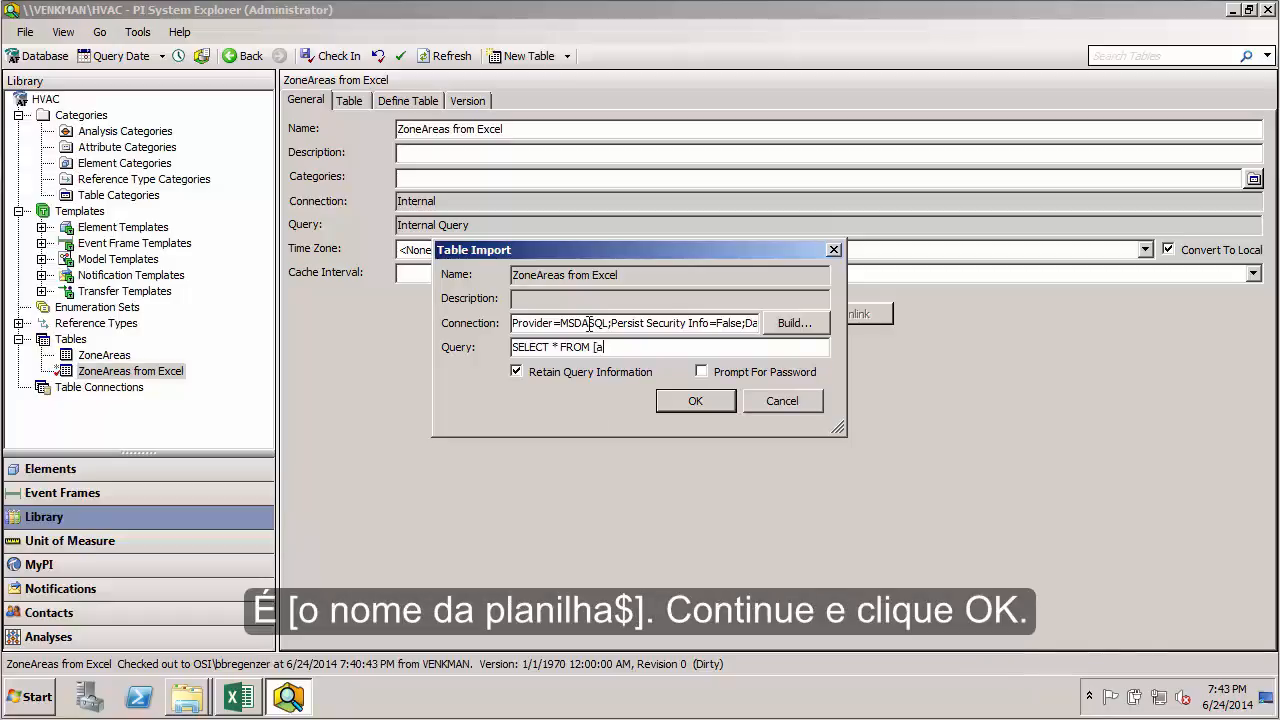
{"action": "type", "text": "Area$]"}
{"action": "left_click", "coordinate": [693, 401]}
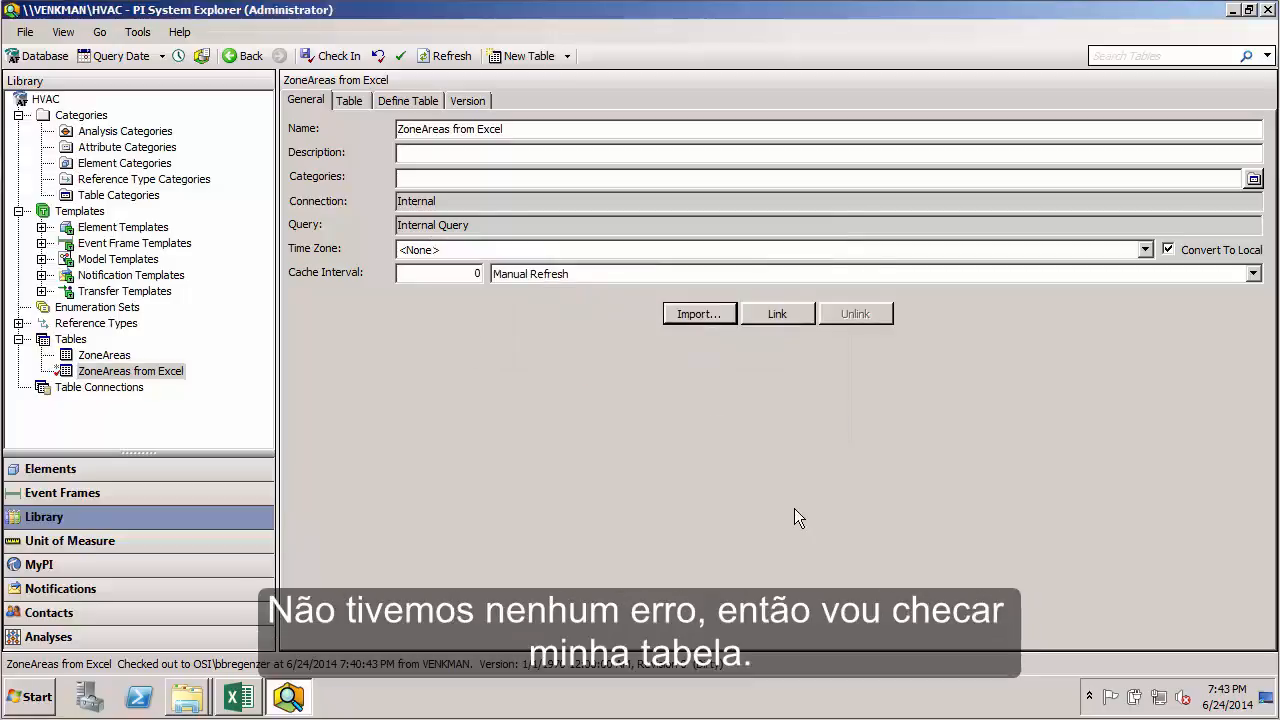
Review the imported rows and set the Zone column's value type to Int32 in the table definition
{"action": "left_click", "coordinate": [355, 103]}
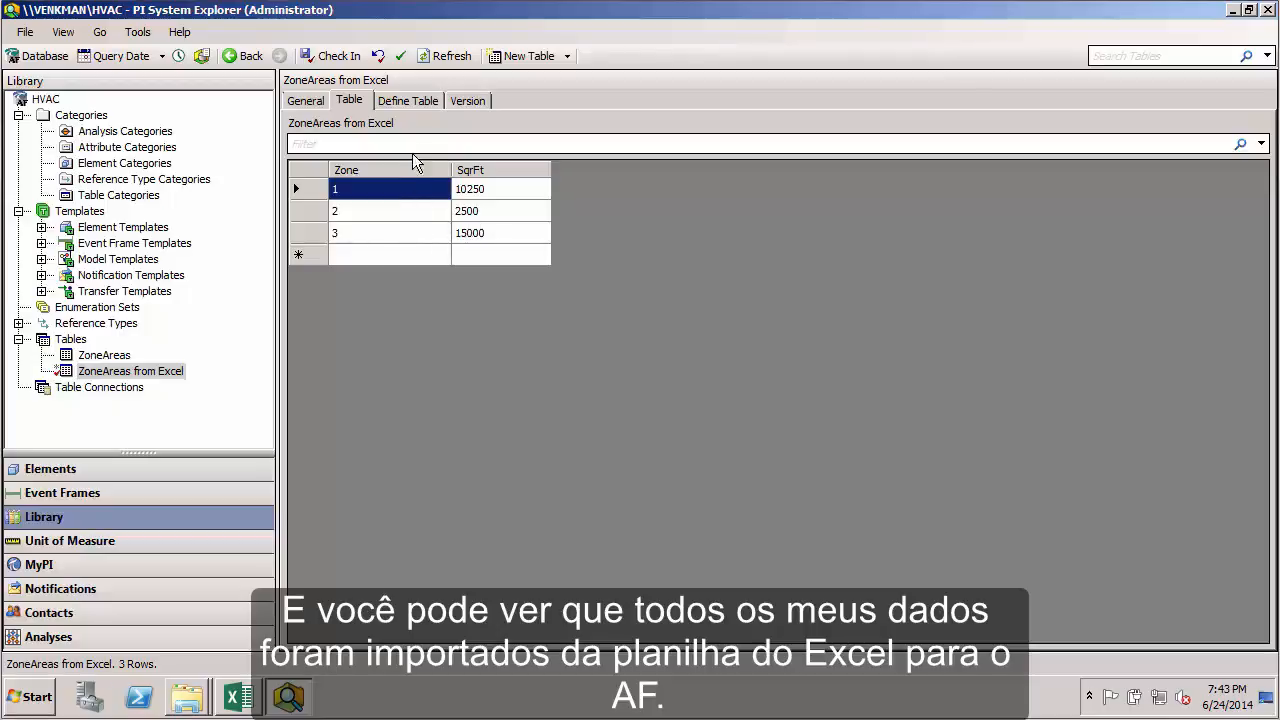
{"action": "left_click", "coordinate": [405, 101]}
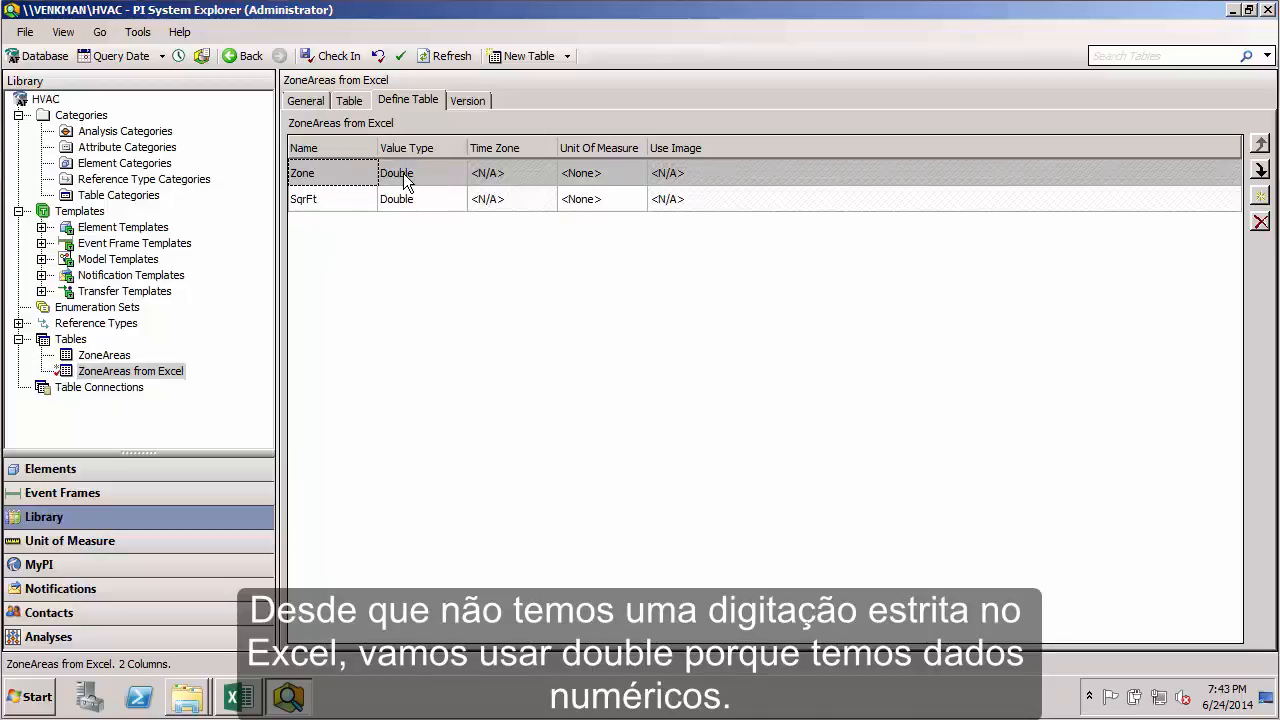
{"action": "left_click", "coordinate": [458, 172]}
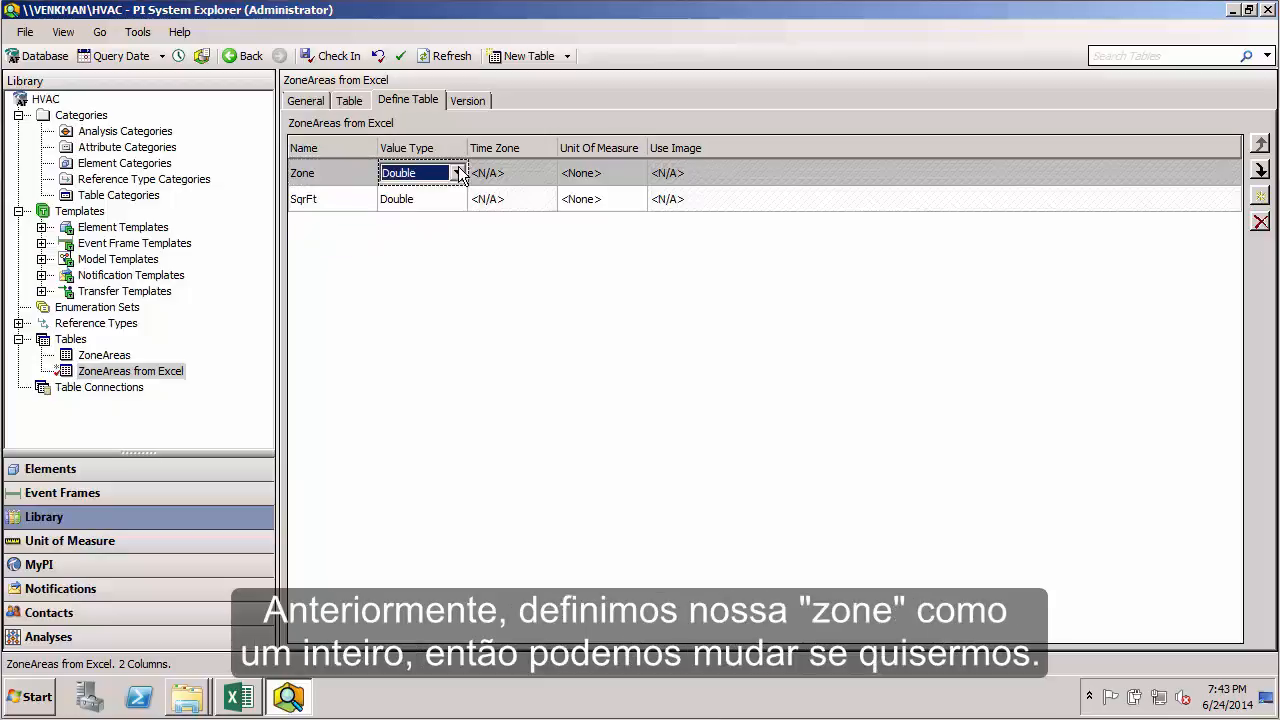
{"action": "left_click", "coordinate": [457, 173]}
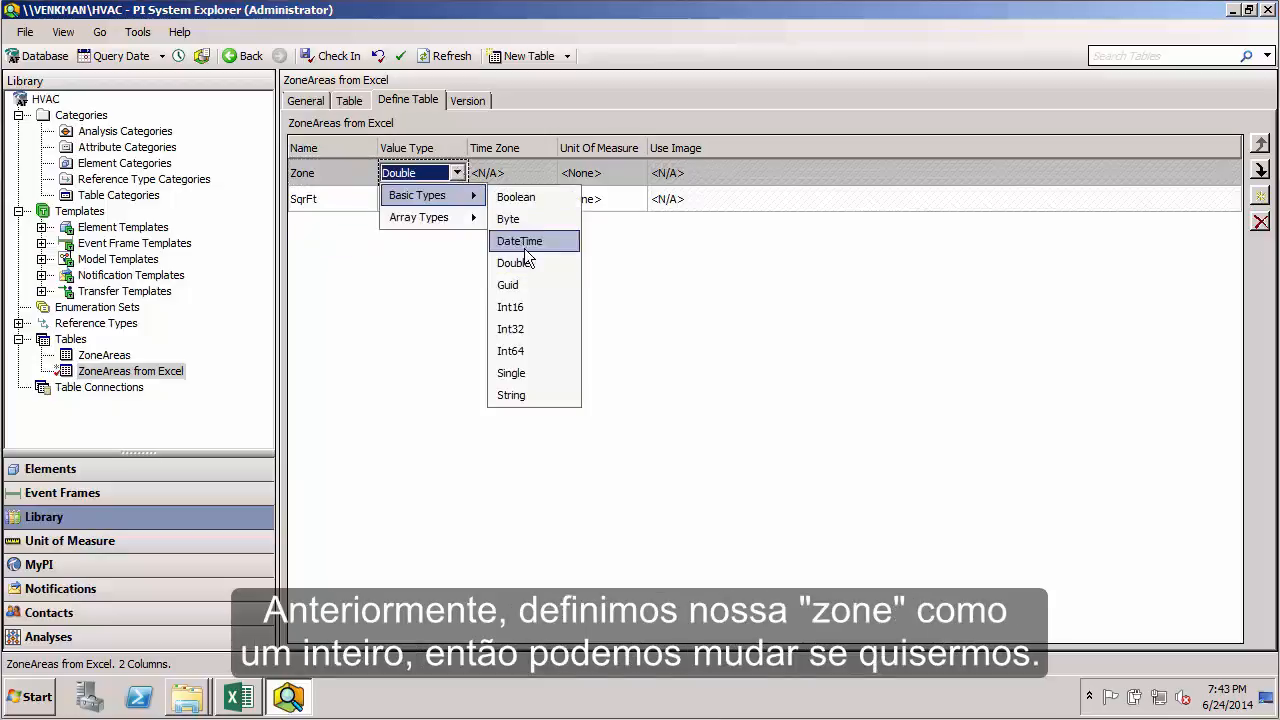
{"action": "left_click", "coordinate": [530, 329]}
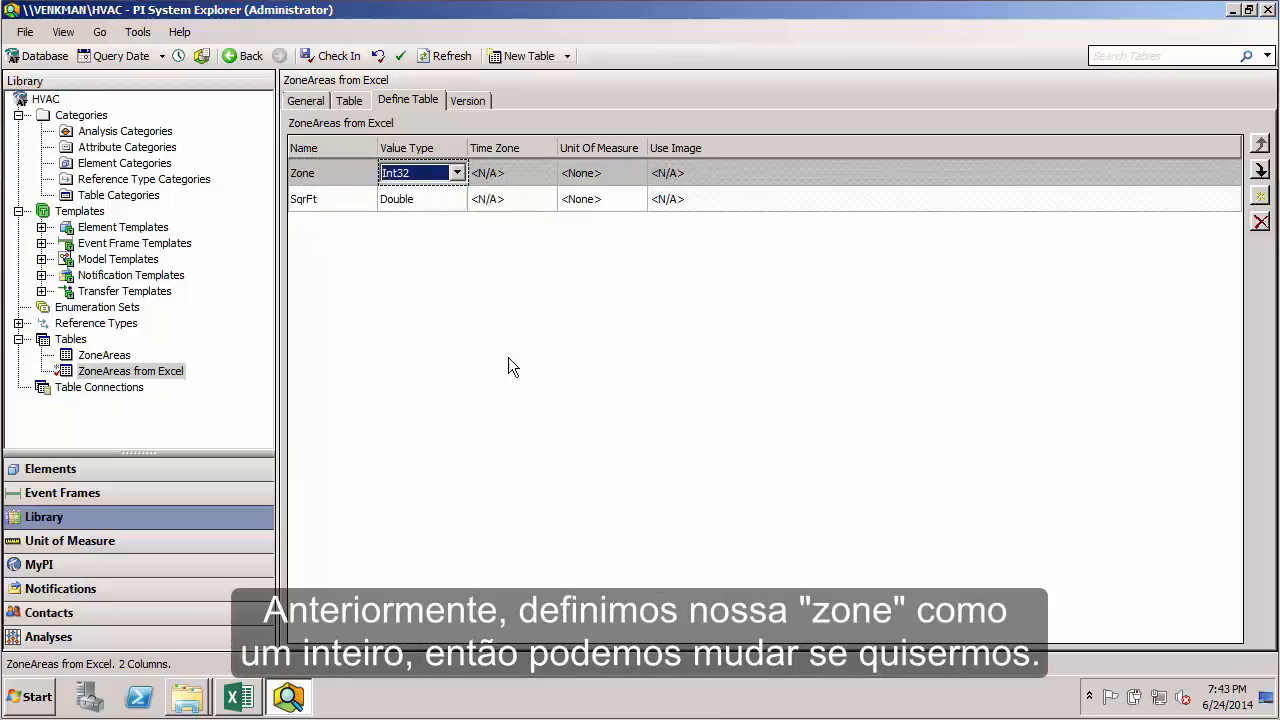
{"action": "left_click", "coordinate": [440, 250]}
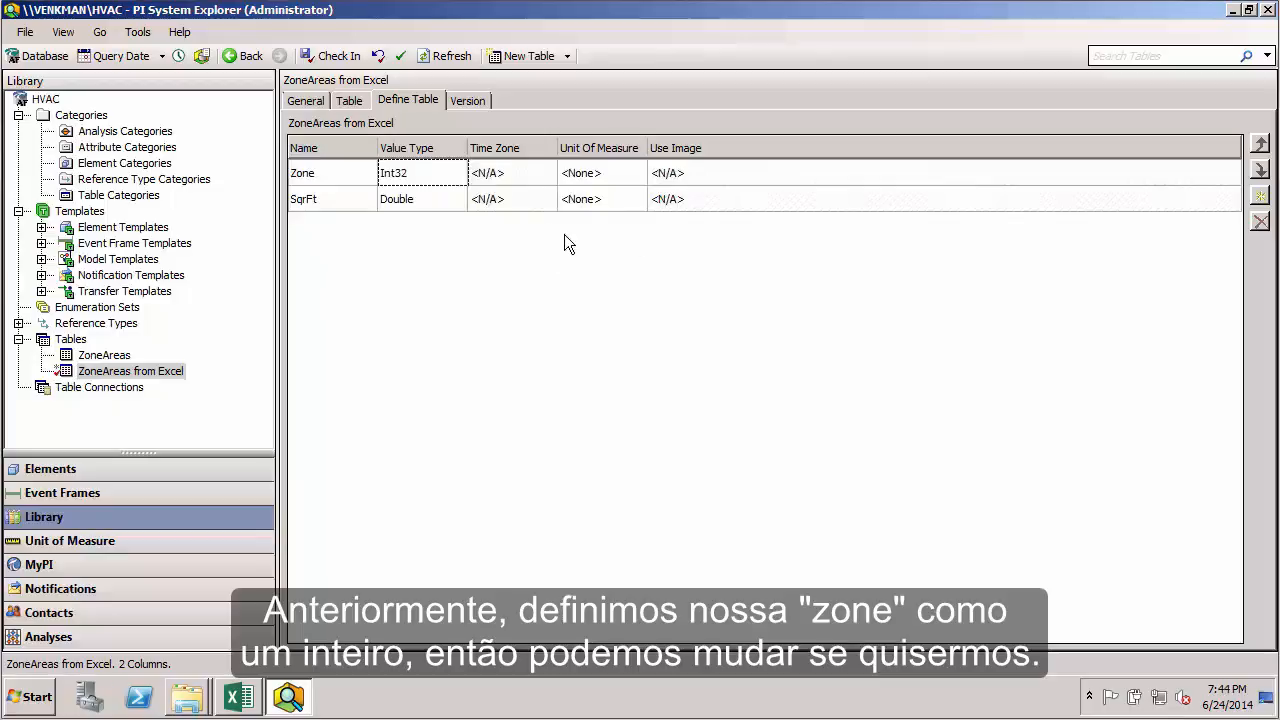
Set the SqrFt column's unit of measure to square foot
{"action": "left_click", "coordinate": [620, 200]}
{"action": "left_click", "coordinate": [634, 202]}
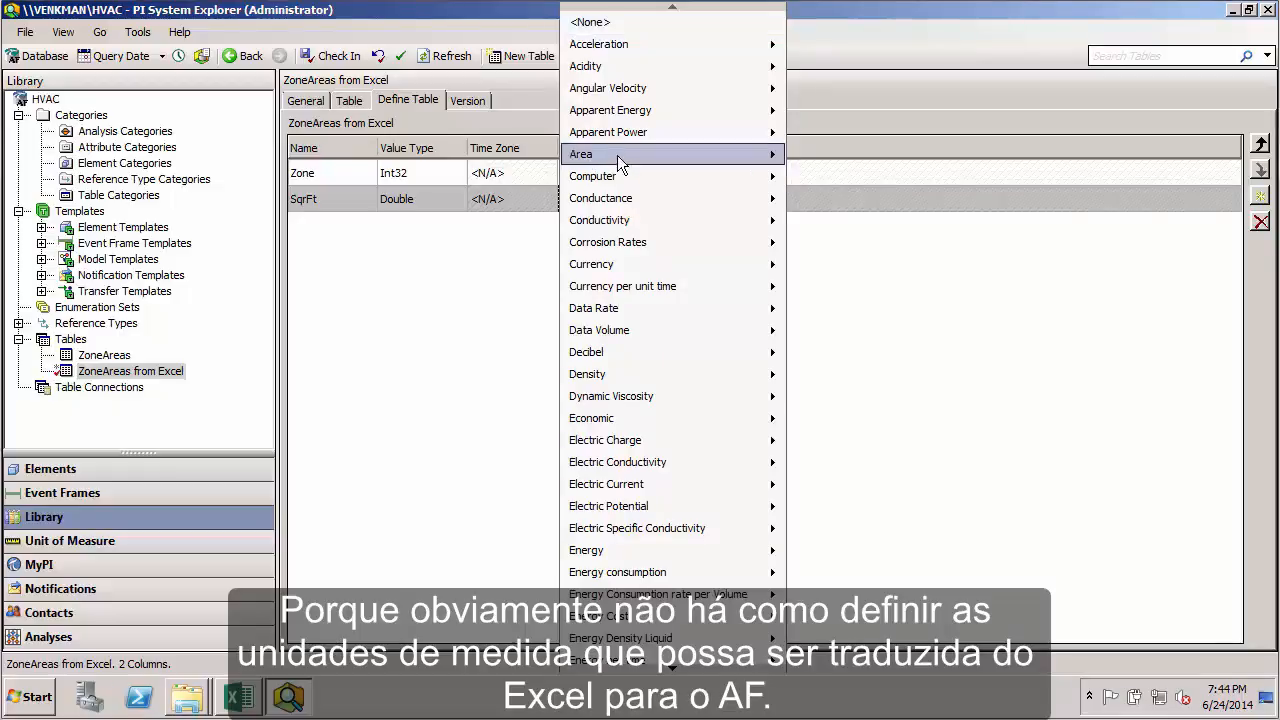
{"action": "mouse_move", "coordinate": [617, 155]}
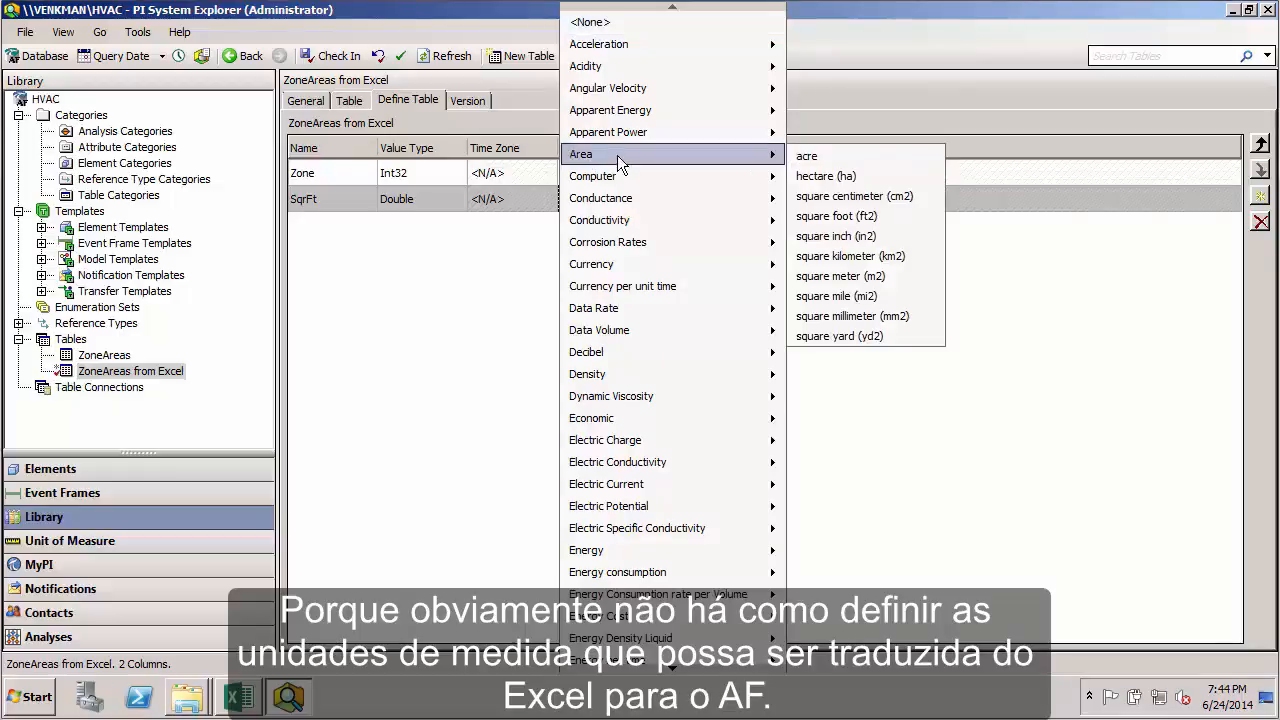
{"action": "left_click", "coordinate": [845, 215]}
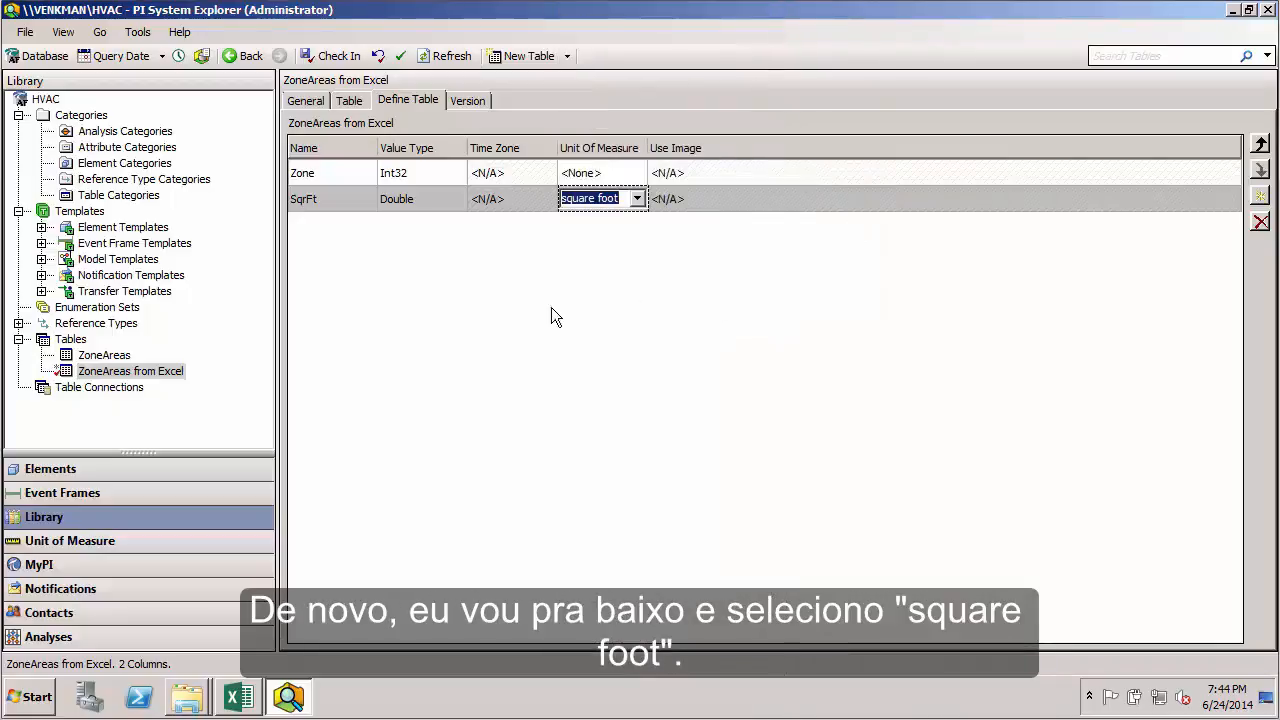
{"action": "left_click", "coordinate": [625, 278]}
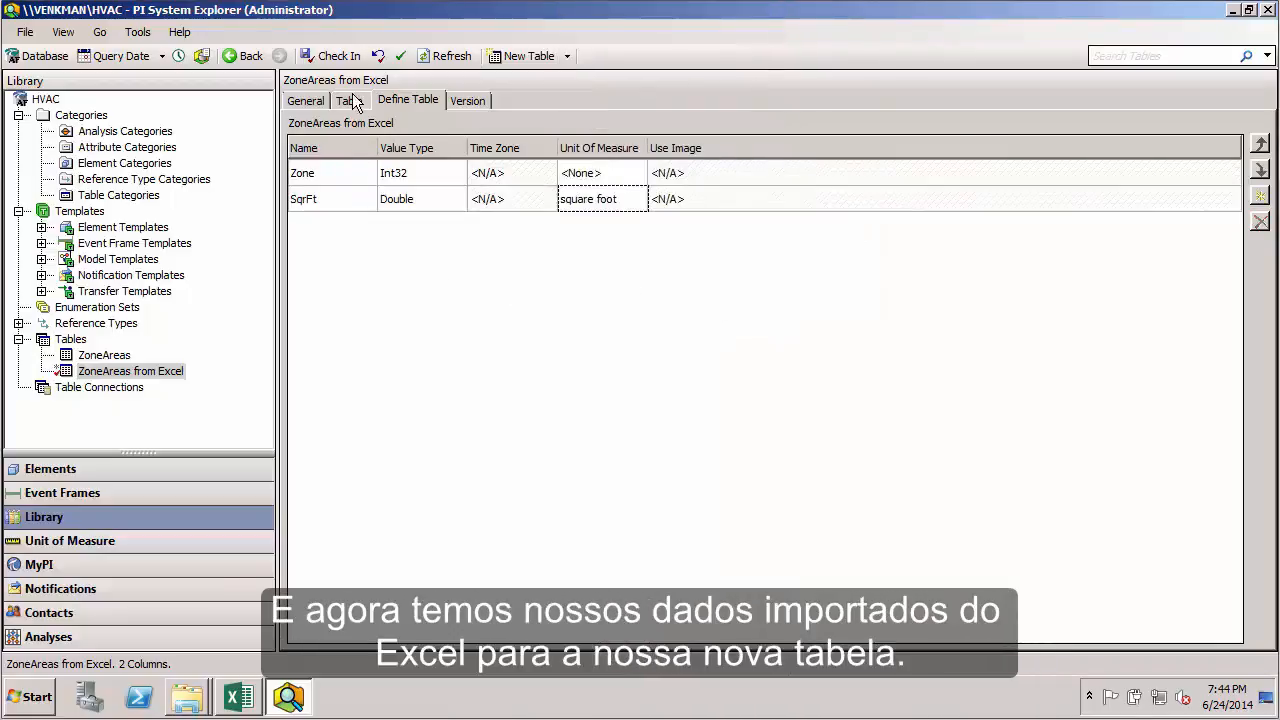
Review the imported table's data and general properties, then check in the changes
{"action": "left_click", "coordinate": [345, 101]}
{"action": "left_click", "coordinate": [308, 101]}
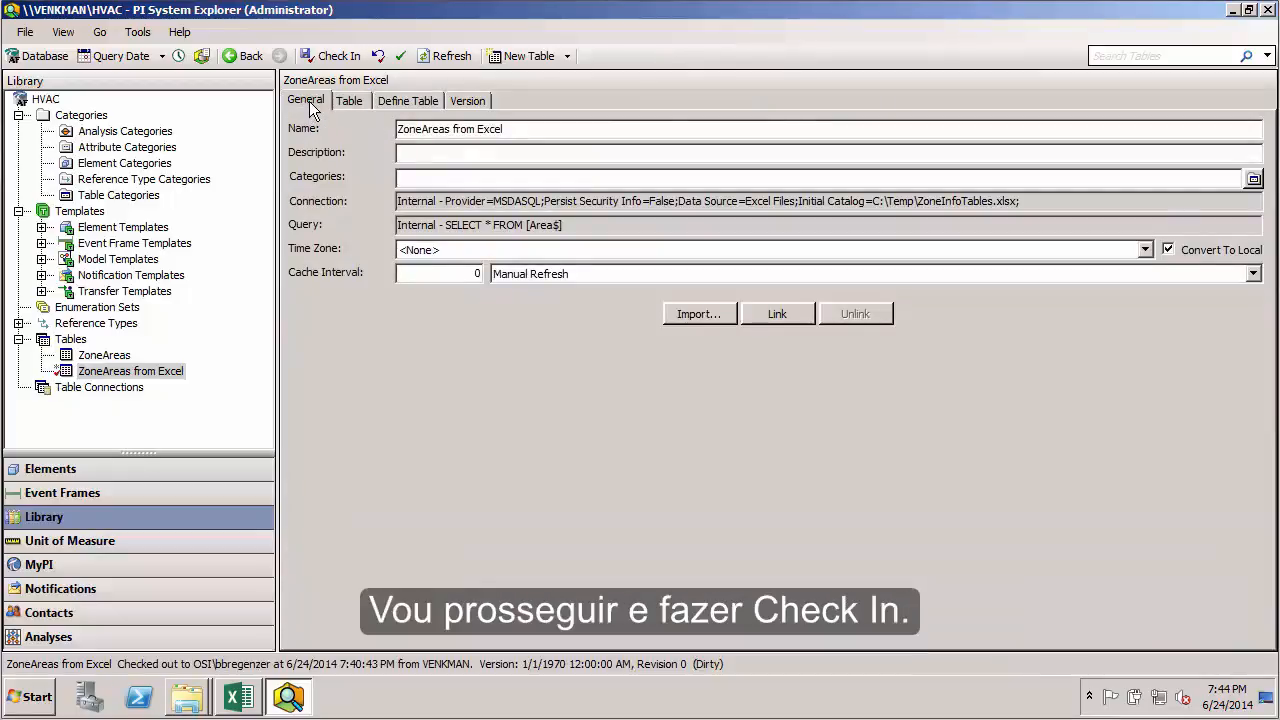
{"action": "left_click", "coordinate": [323, 62]}
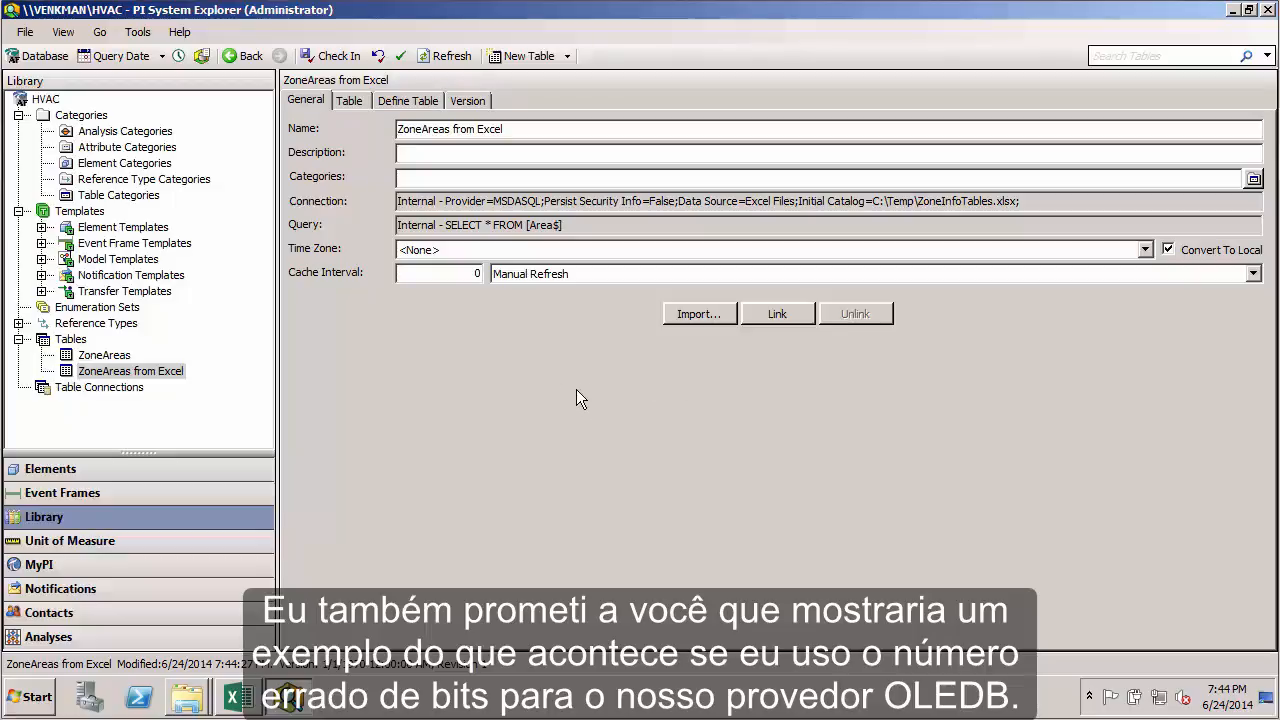
Launch PI System Explorer (64-bit) and restart it with elevated credentials
{"action": "left_click", "coordinate": [30, 697]}
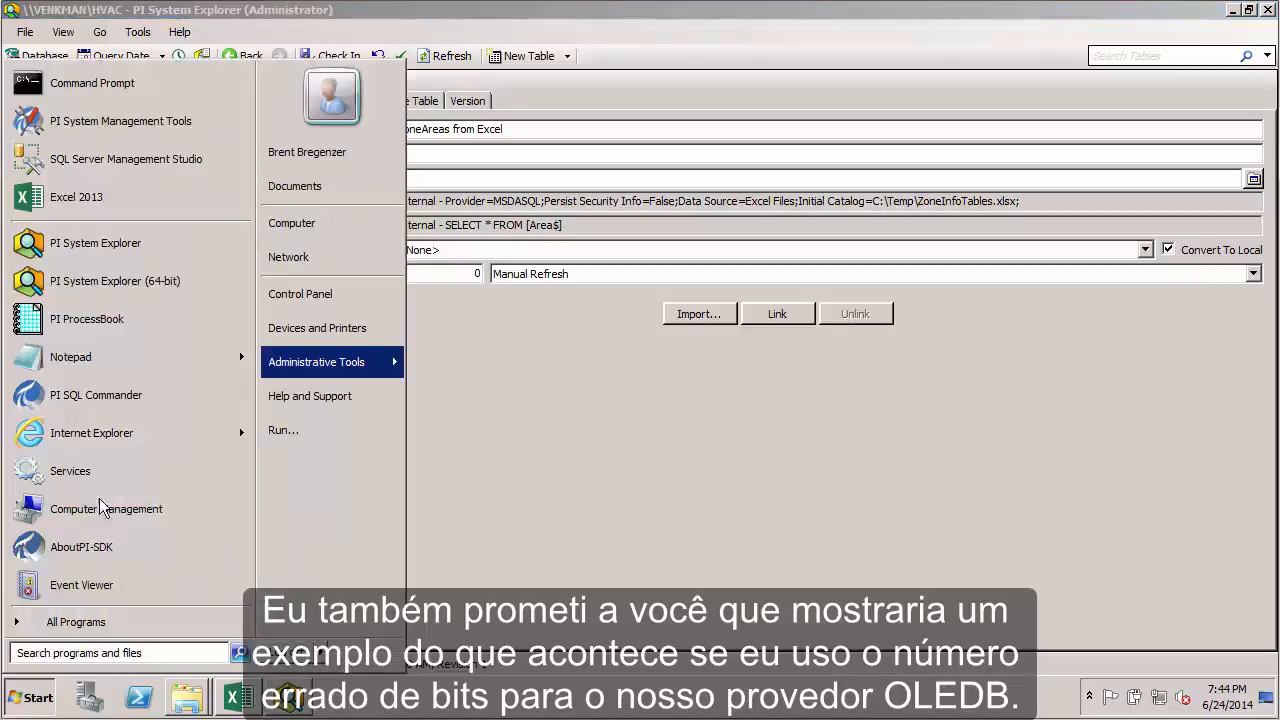
{"action": "left_click", "coordinate": [140, 284]}
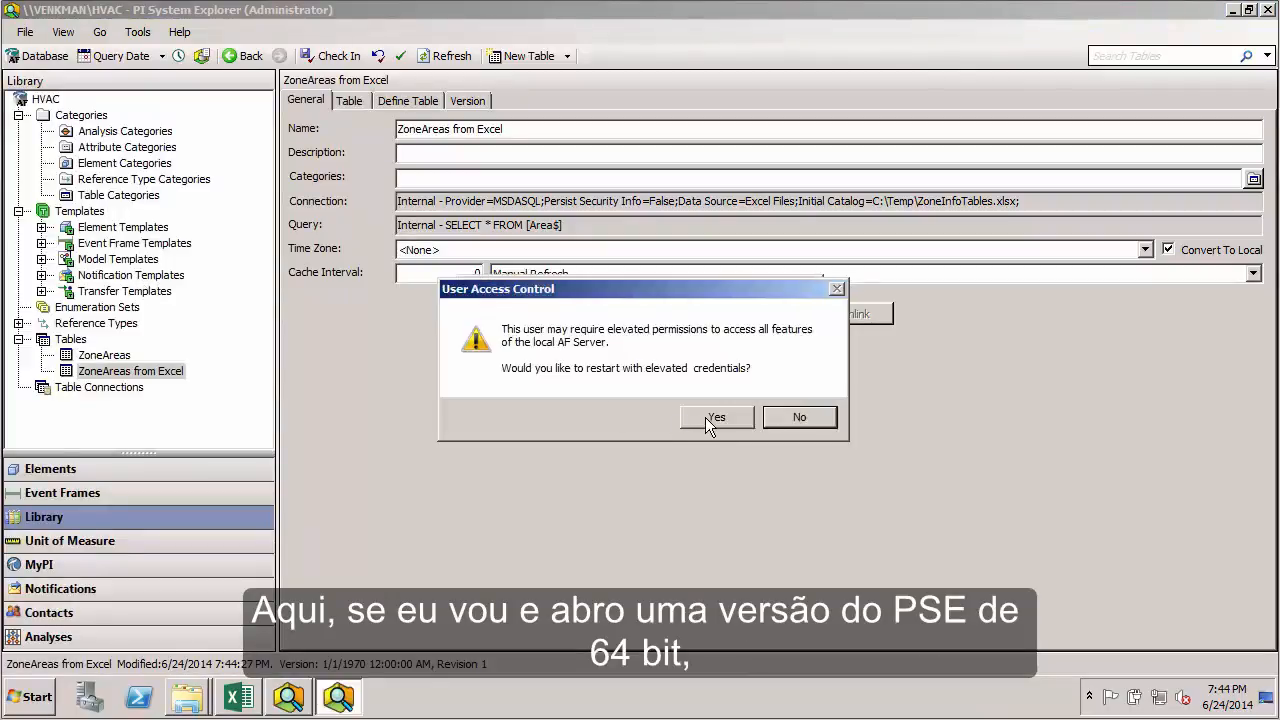
{"action": "left_click", "coordinate": [712, 417]}
{"action": "left_click", "coordinate": [716, 367]}
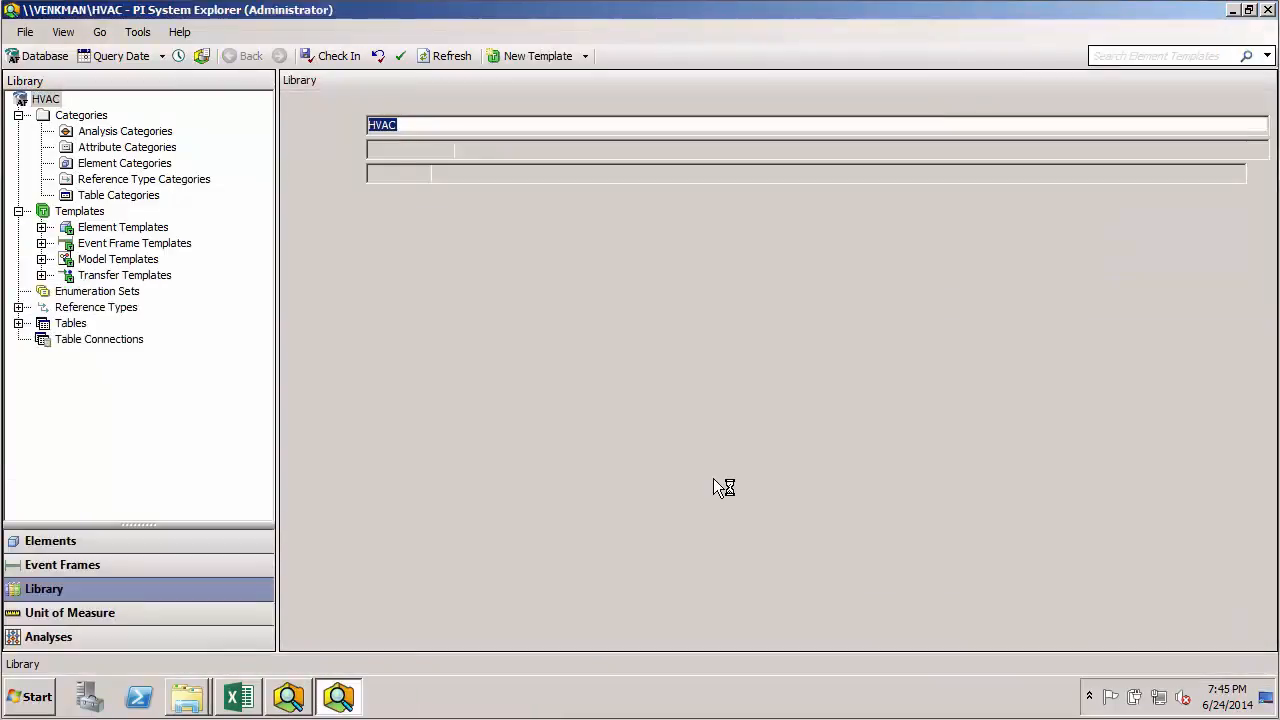
Open the import connection of ZoneAreas from Excel in the 64-bit version, test it, and check which OLE DB provider it uses
{"action": "left_click", "coordinate": [18, 323]}
{"action": "left_click", "coordinate": [118, 356]}
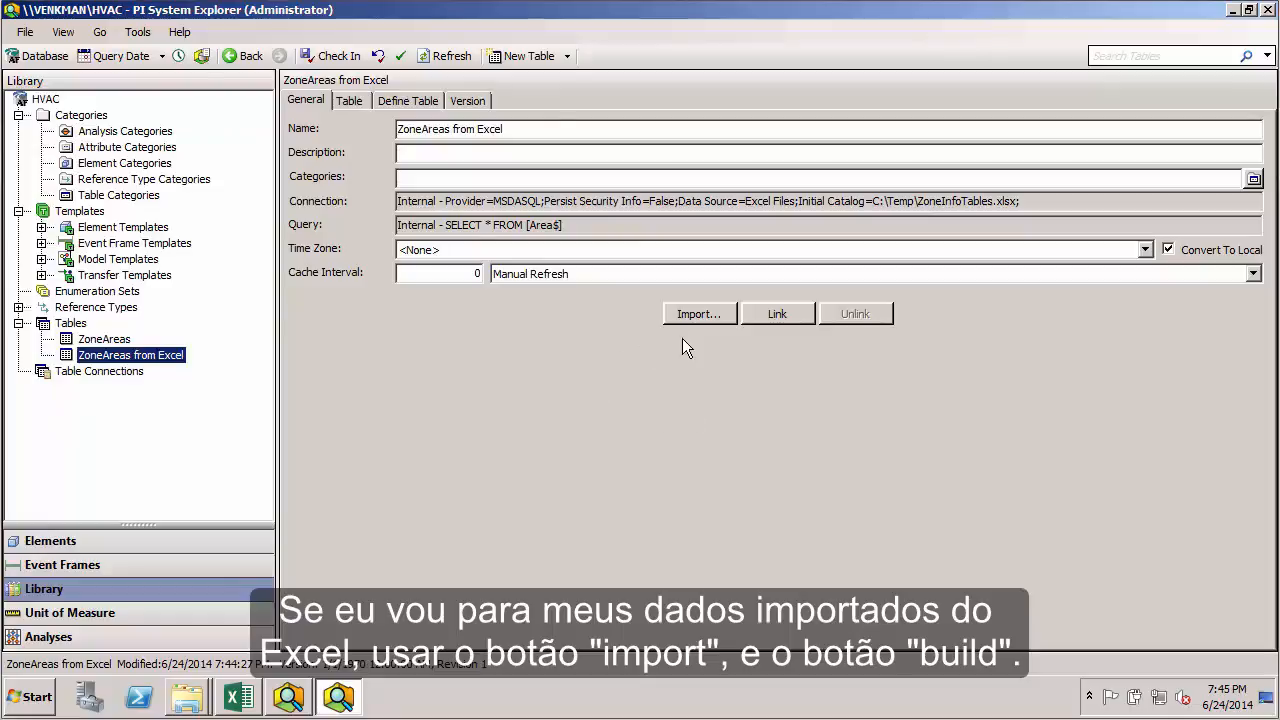
{"action": "left_click", "coordinate": [696, 312]}
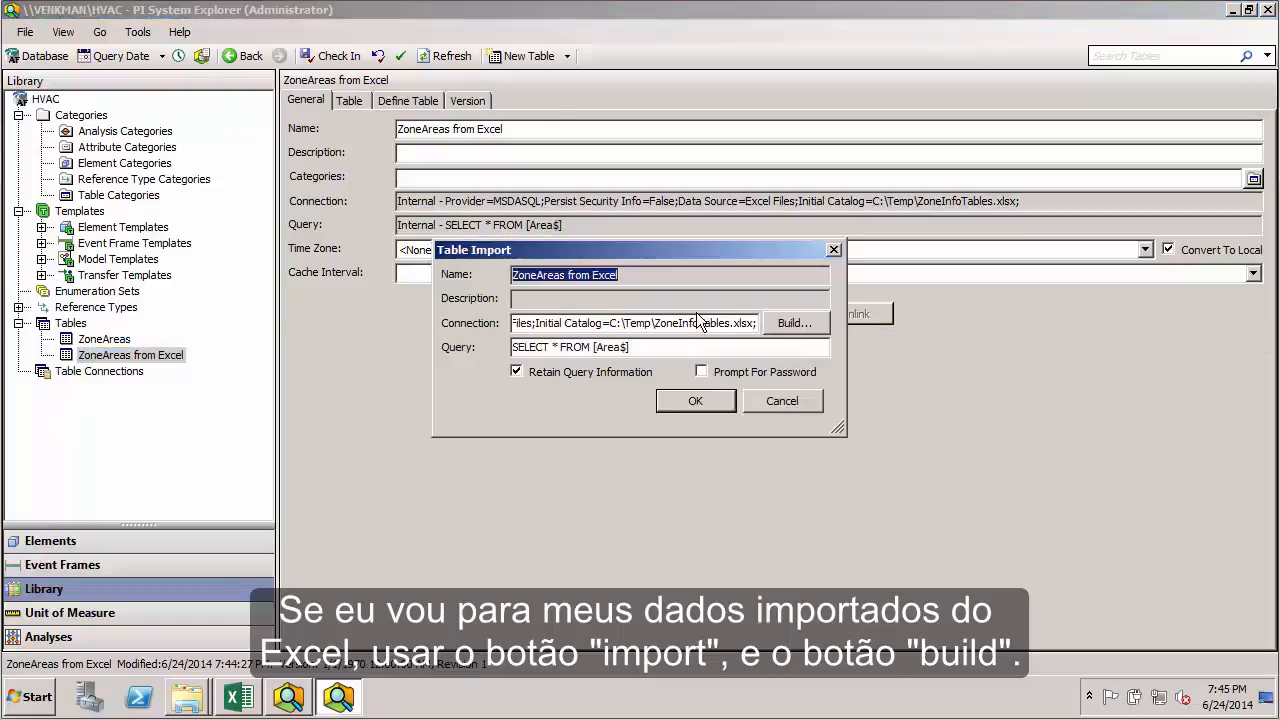
{"action": "left_click", "coordinate": [781, 323]}
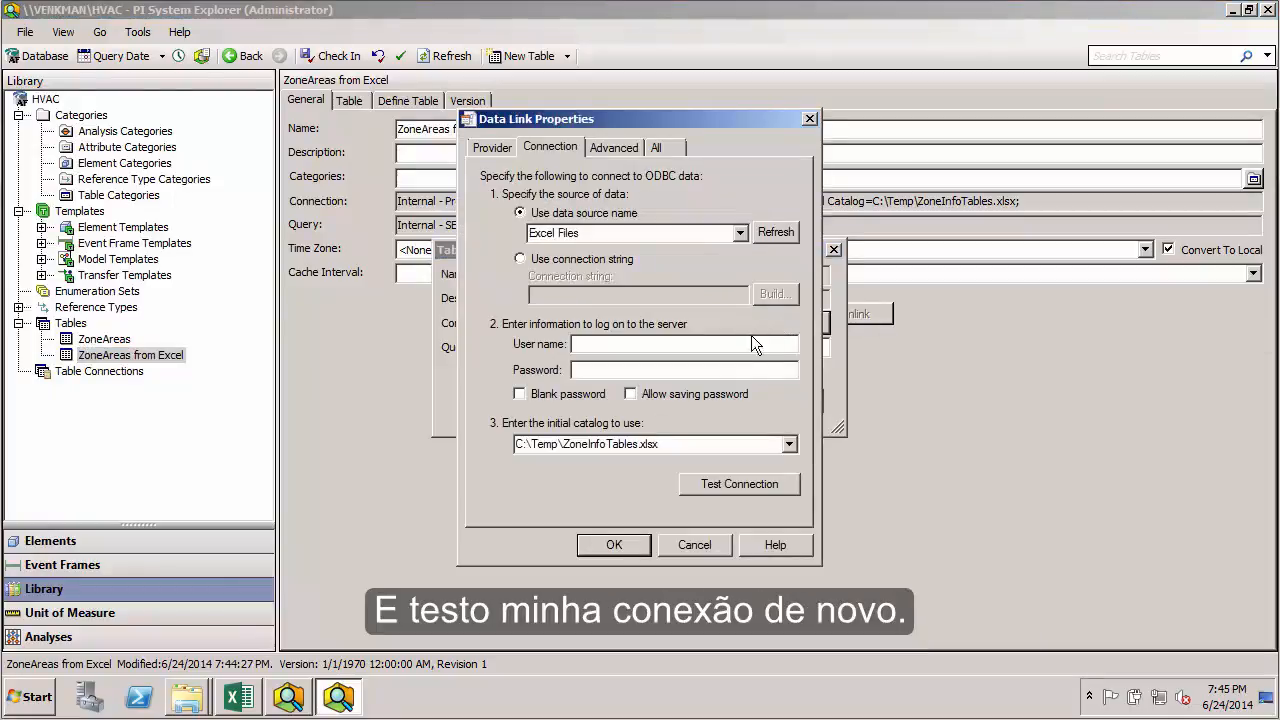
{"action": "left_click", "coordinate": [731, 486]}
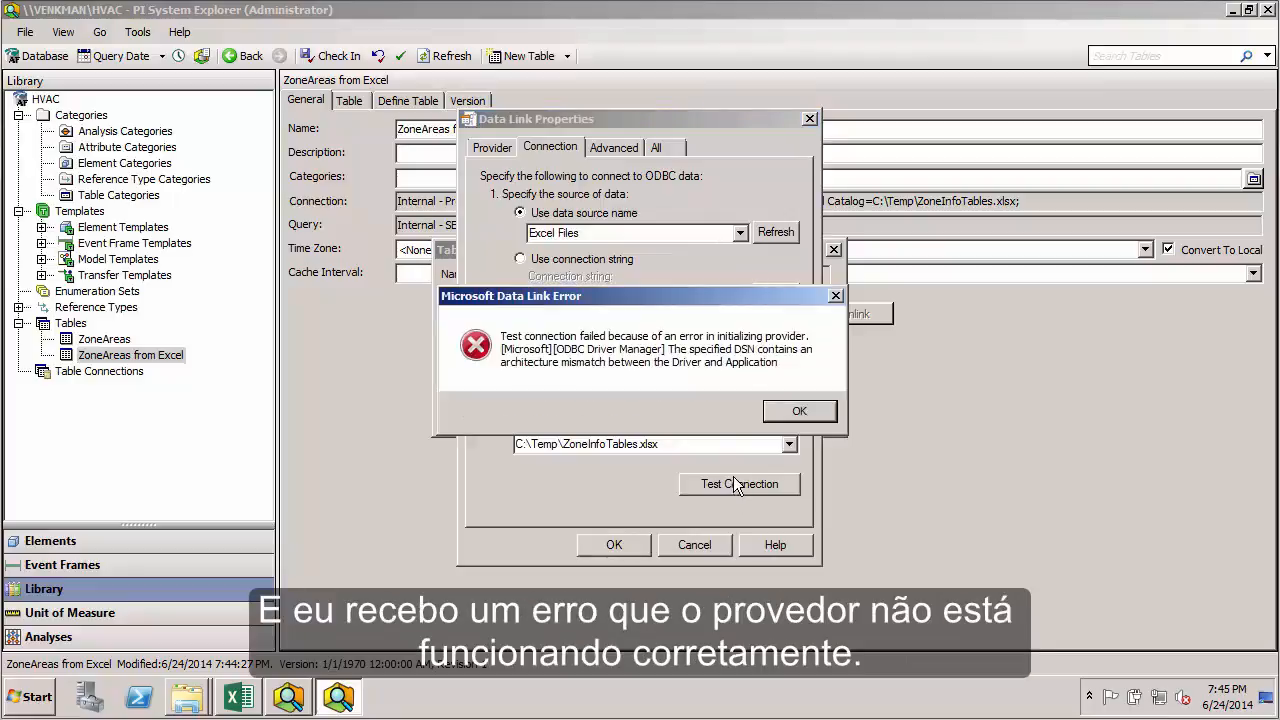
{"action": "left_click", "coordinate": [798, 412]}
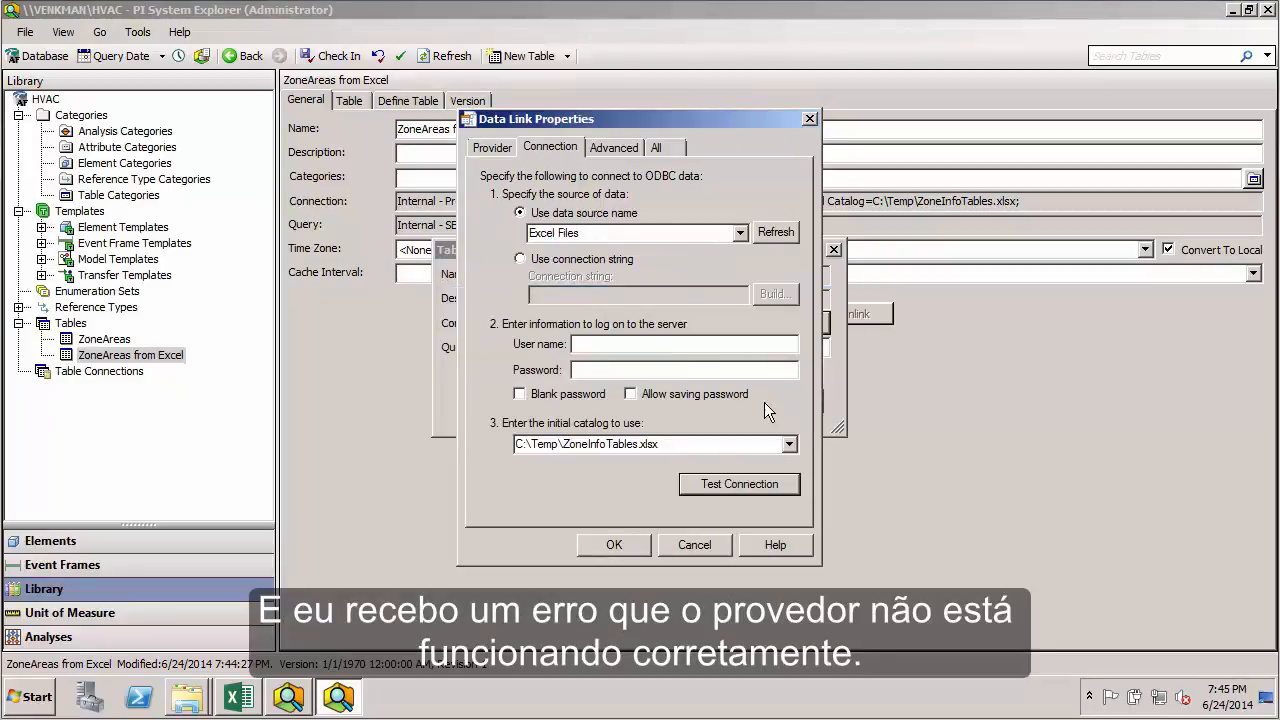
{"action": "left_click", "coordinate": [497, 149]}
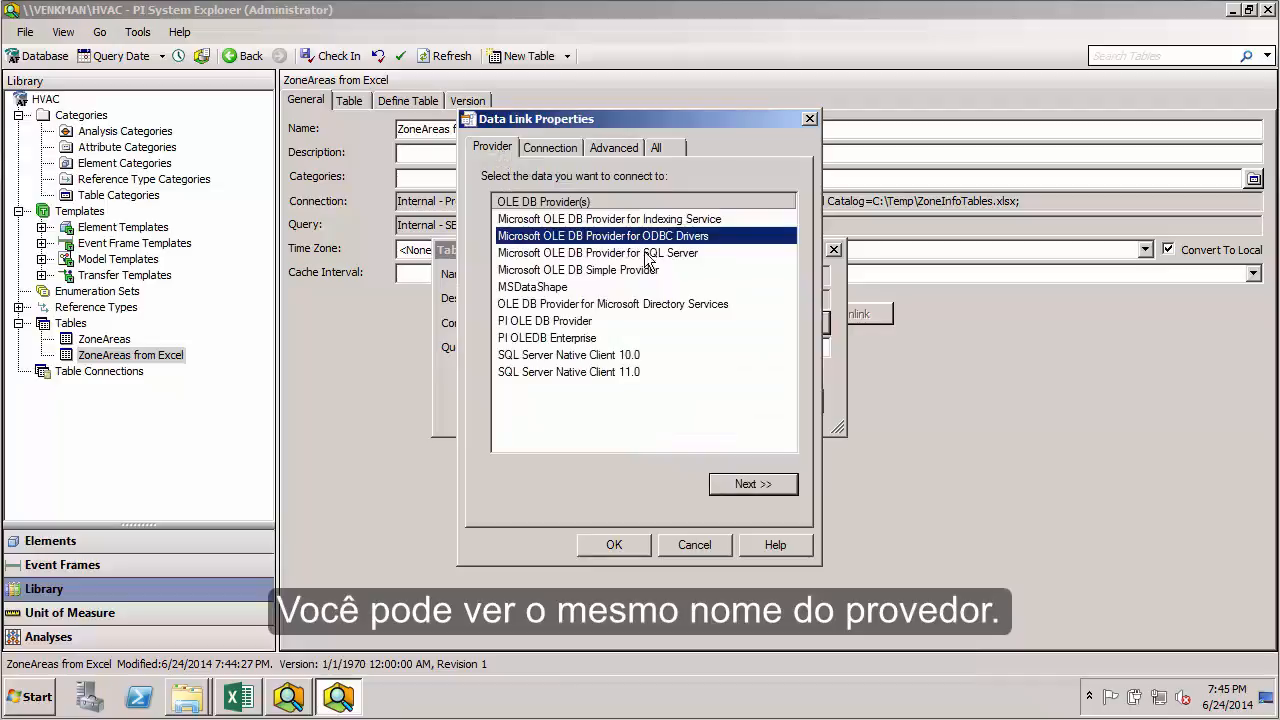
{"action": "left_click", "coordinate": [740, 481]}
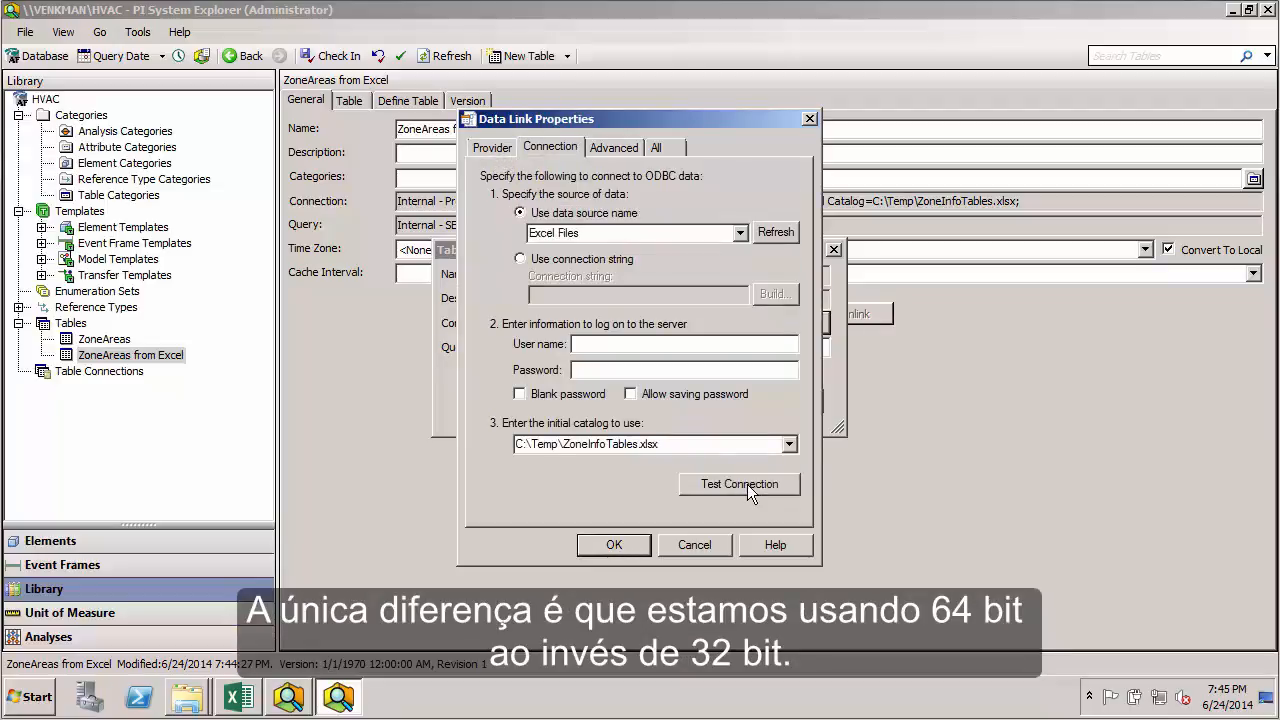